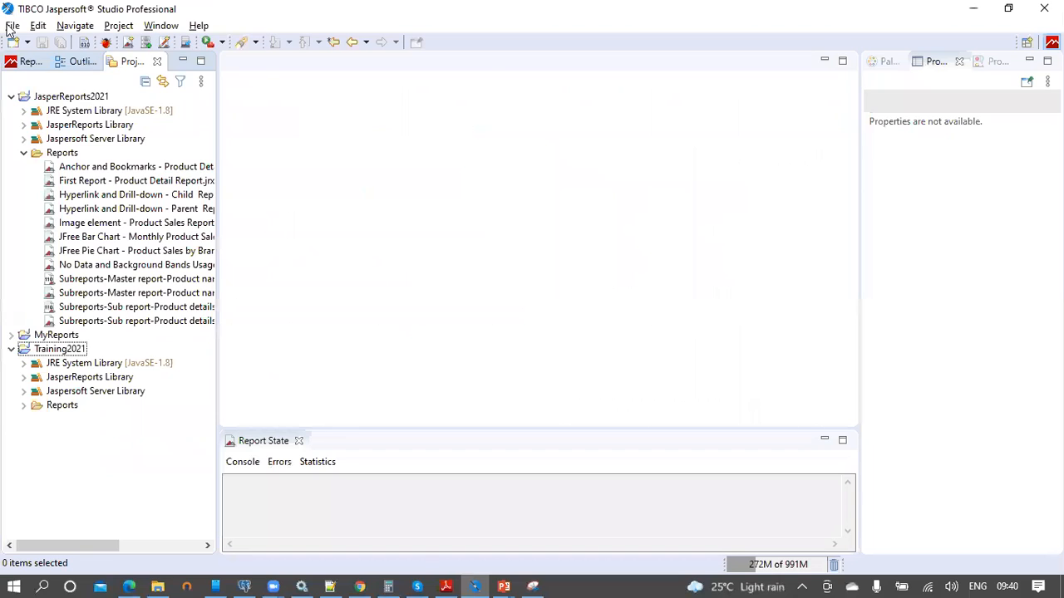
Start a new Jasper Report based on the Blank A4 template
{"action": "mouse_move", "coordinate": [11, 49]}
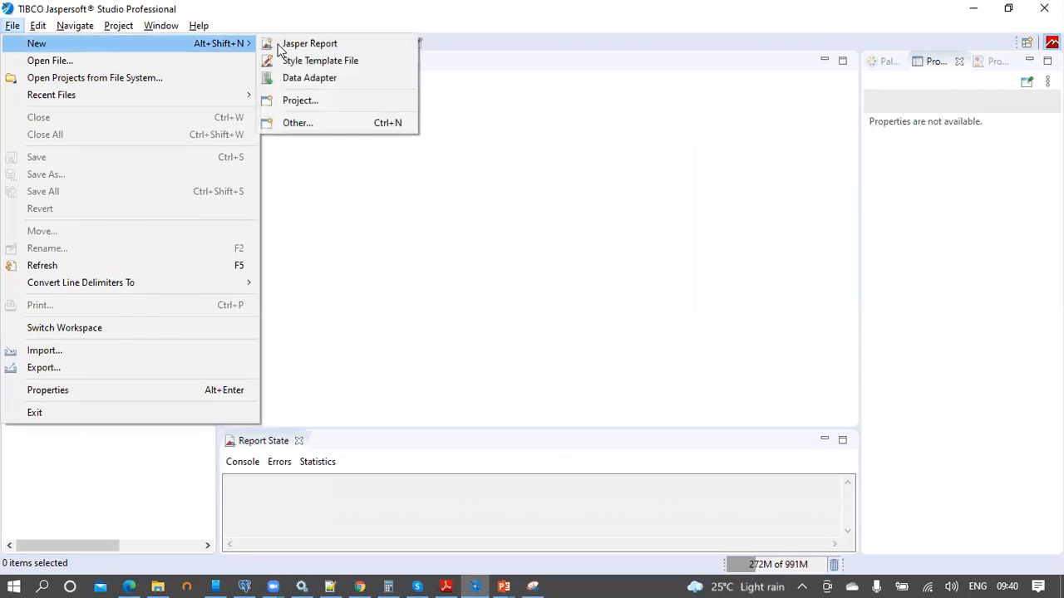
{"action": "left_click", "coordinate": [307, 44]}
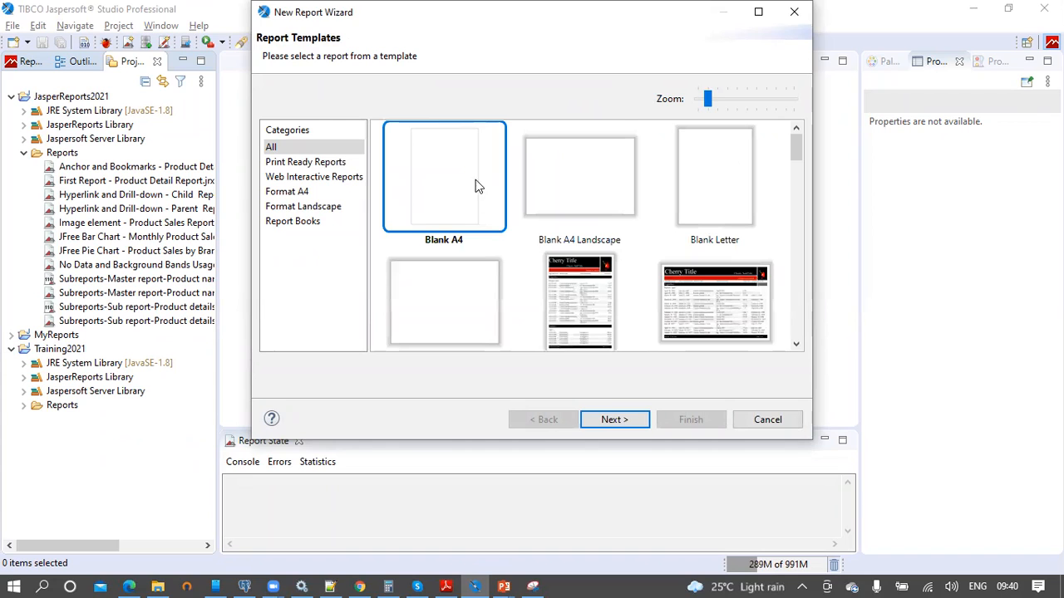
{"action": "left_click", "coordinate": [612, 421]}
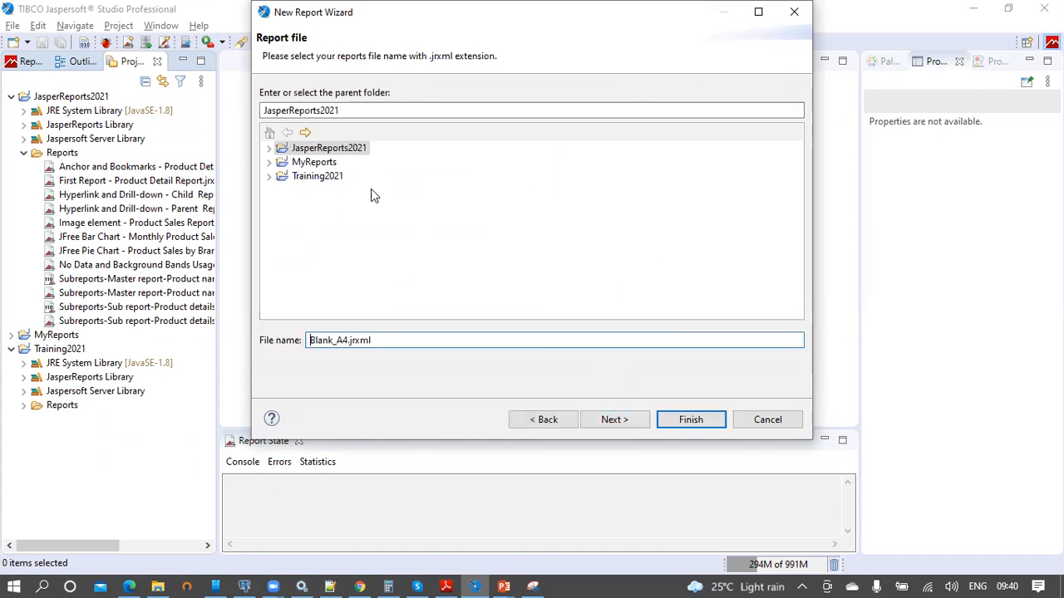
Switch to pgAdmin, change the first comment's report title to "Customer Detail Report" and copy "List component- Customer Detail Report"
{"action": "left_click", "coordinate": [250, 583]}
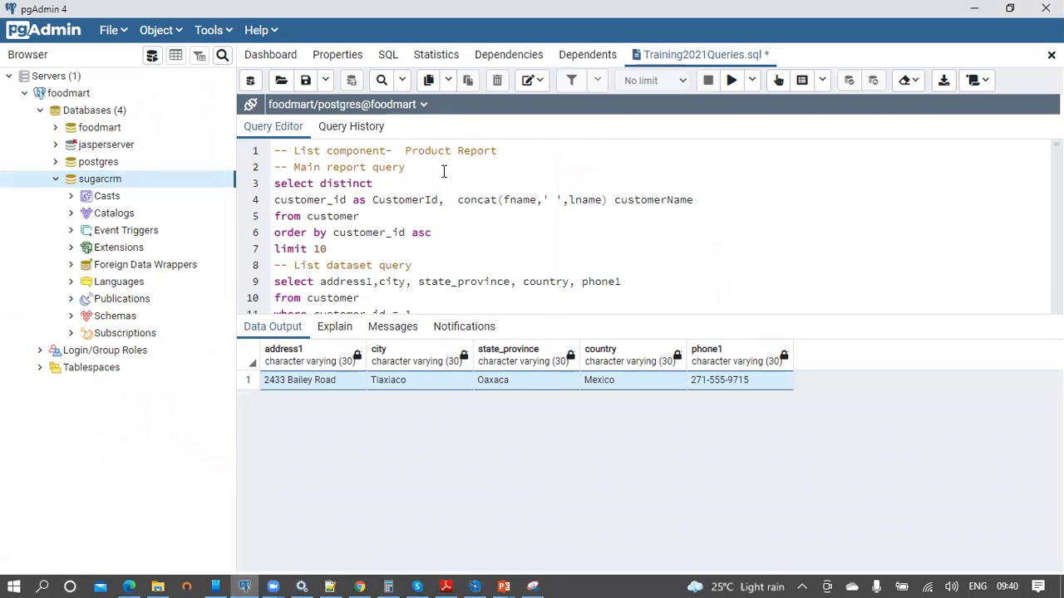
{"action": "left_click_drag", "start_coordinate": [499, 150], "coordinate": [293, 150]}
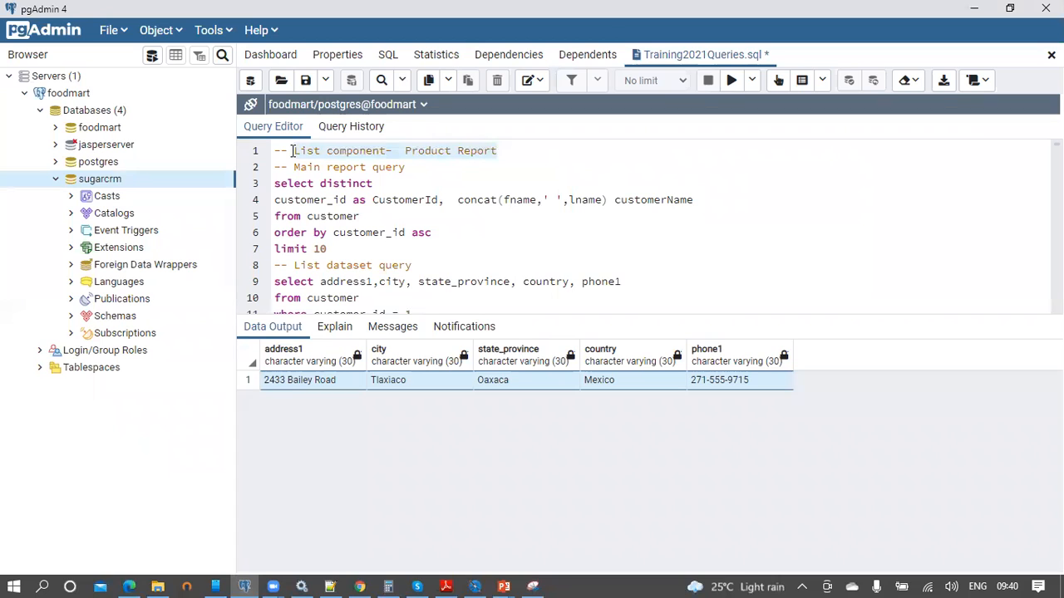
{"action": "key", "text": "alt+Tab"}
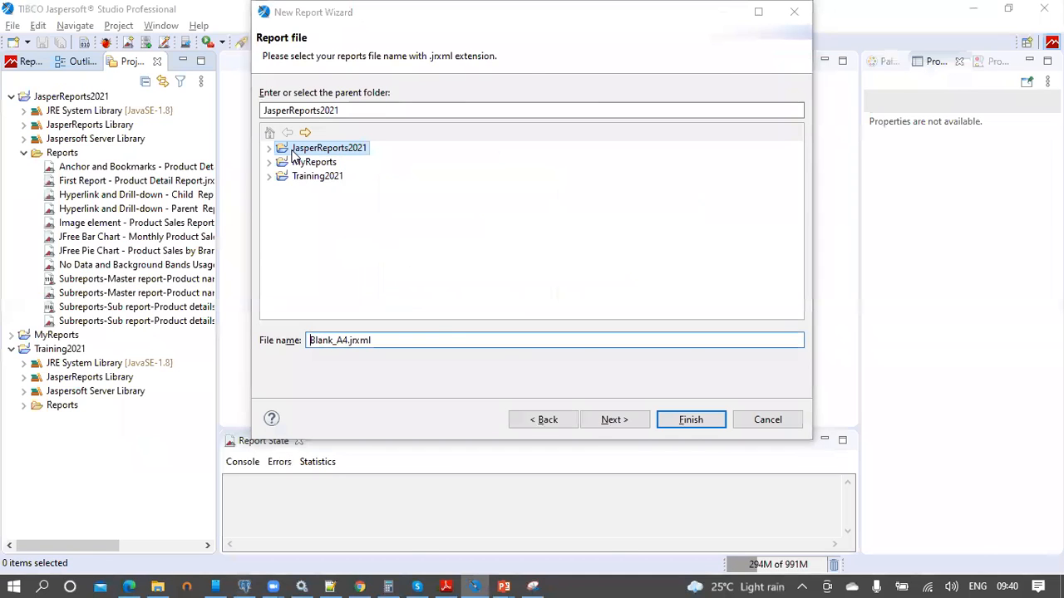
{"action": "key", "text": "alt+Tab"}
{"action": "left_click", "coordinate": [421, 154]}
{"action": "type", "text": "Customer Detail Report"}
{"action": "left_click_drag", "start_coordinate": [551, 150], "coordinate": [290, 150]}
{"action": "key", "text": "ctrl+c"}
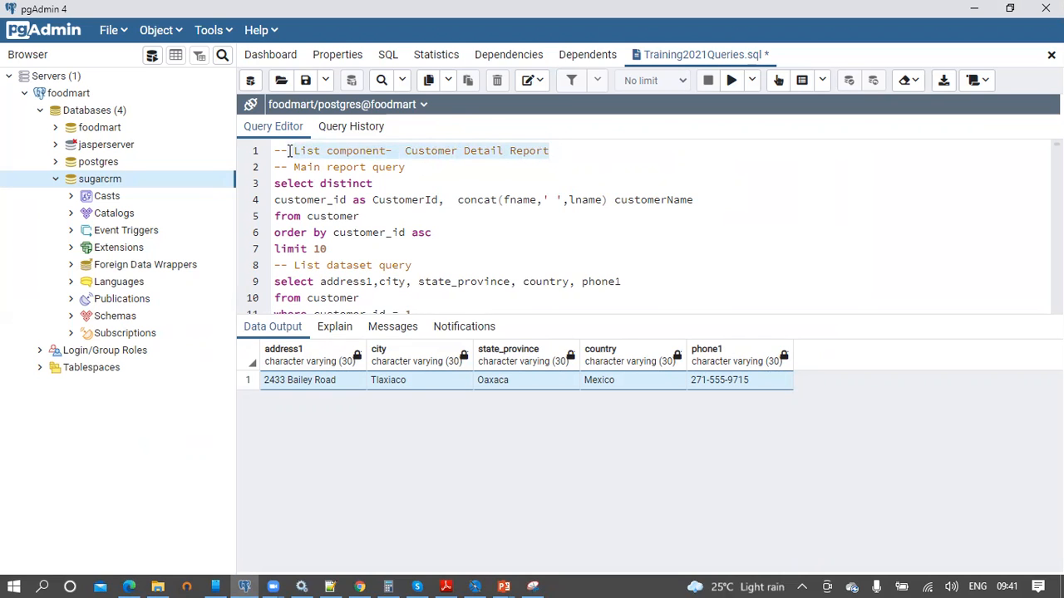
Back in Jaspersoft Studio, name the report file "List component- Customer Detail Report.jrxml" and store it in JasperReports2021/Reports
{"action": "key", "text": "alt+Tab"}
{"action": "left_click_drag", "start_coordinate": [349, 340], "coordinate": [289, 349]}
{"action": "key", "text": "ctrl+v"}
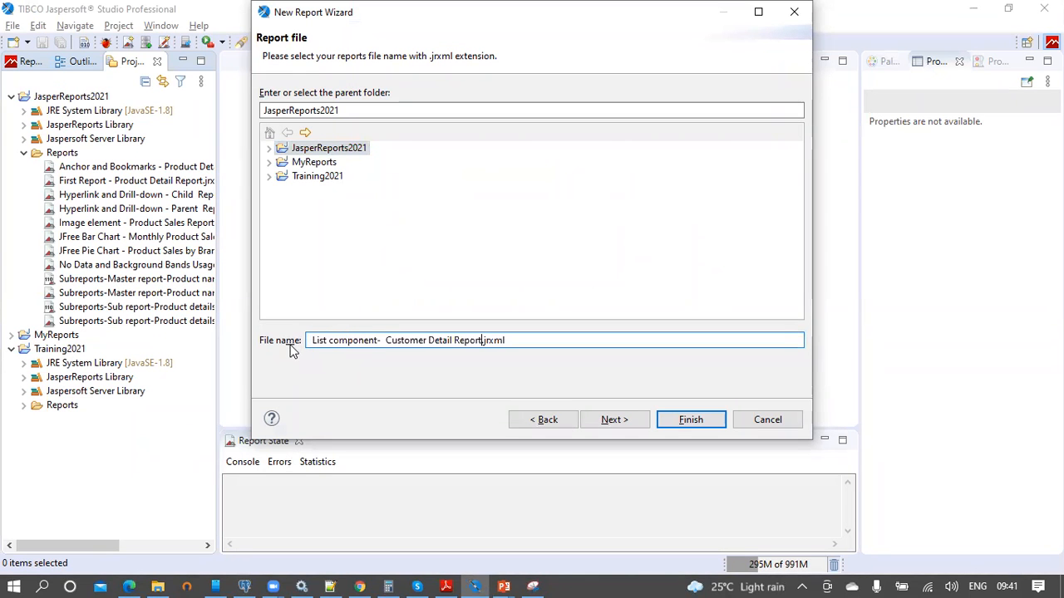
{"action": "left_click", "coordinate": [269, 148]}
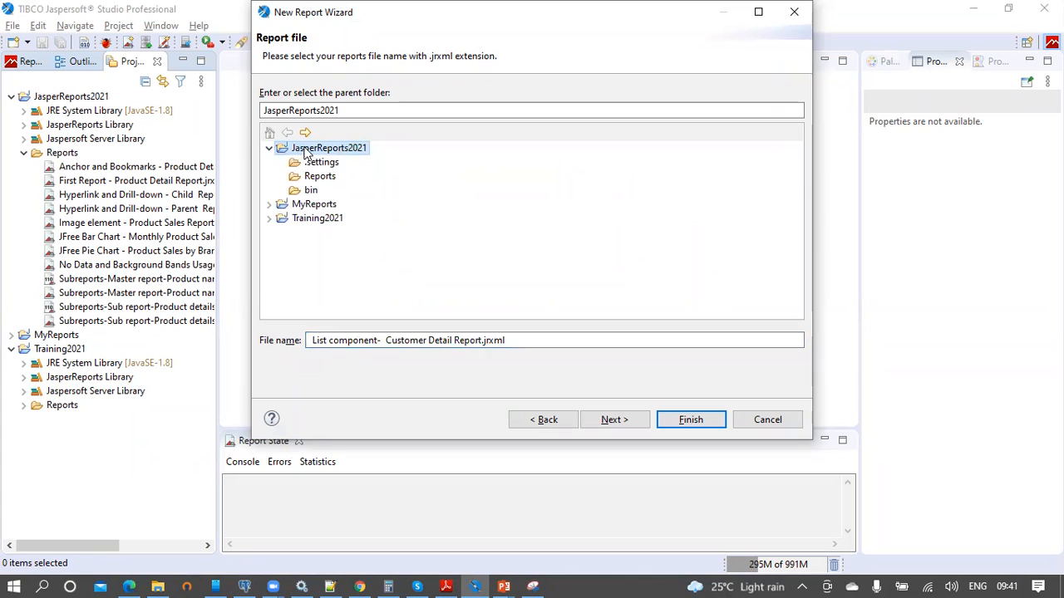
{"action": "left_click", "coordinate": [330, 177]}
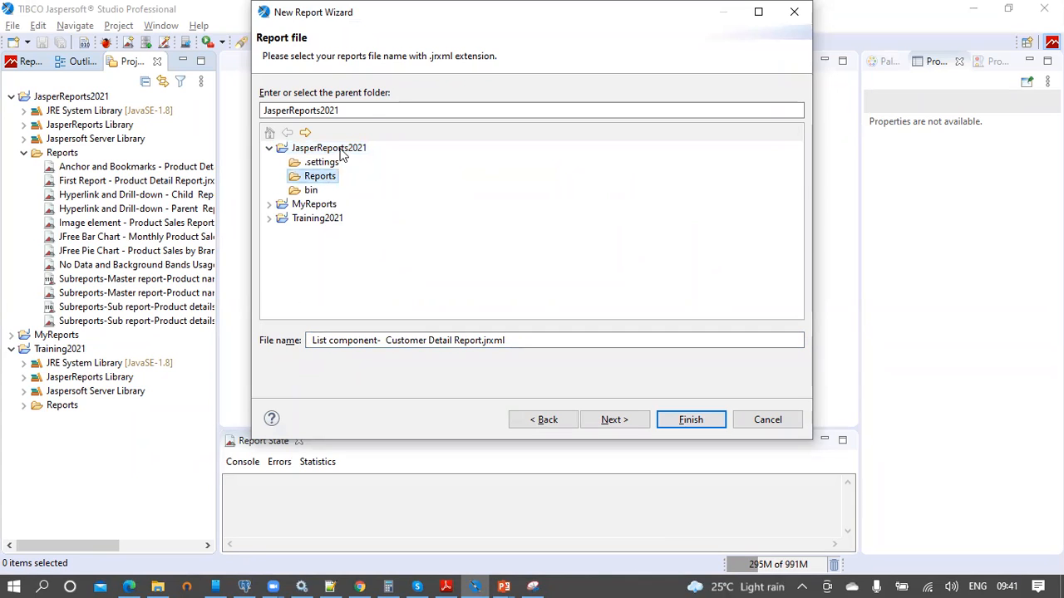
{"action": "left_click", "coordinate": [389, 347]}
{"action": "key", "text": "BackSpace"}
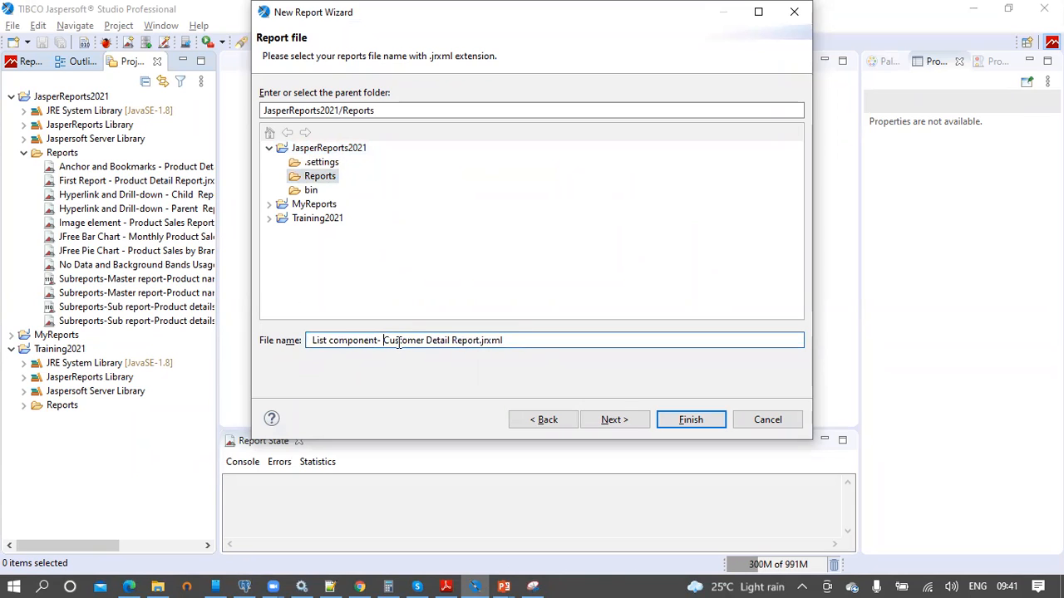
Choose "foodmart - Database JDBC Connection" as the new report's data adapter
{"action": "left_click", "coordinate": [636, 425]}
{"action": "left_click", "coordinate": [397, 93]}
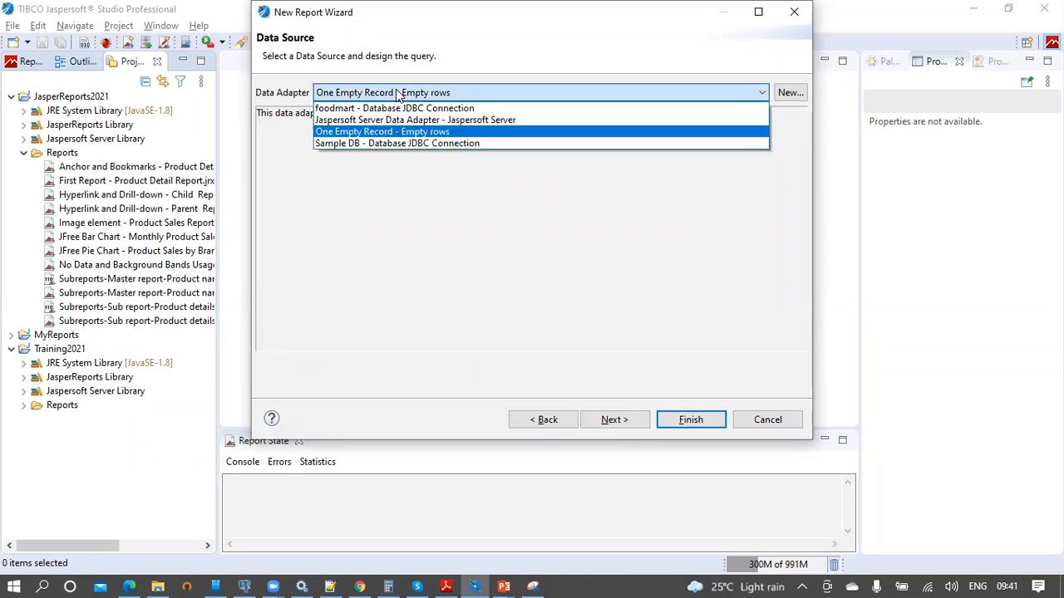
{"action": "left_click", "coordinate": [397, 109]}
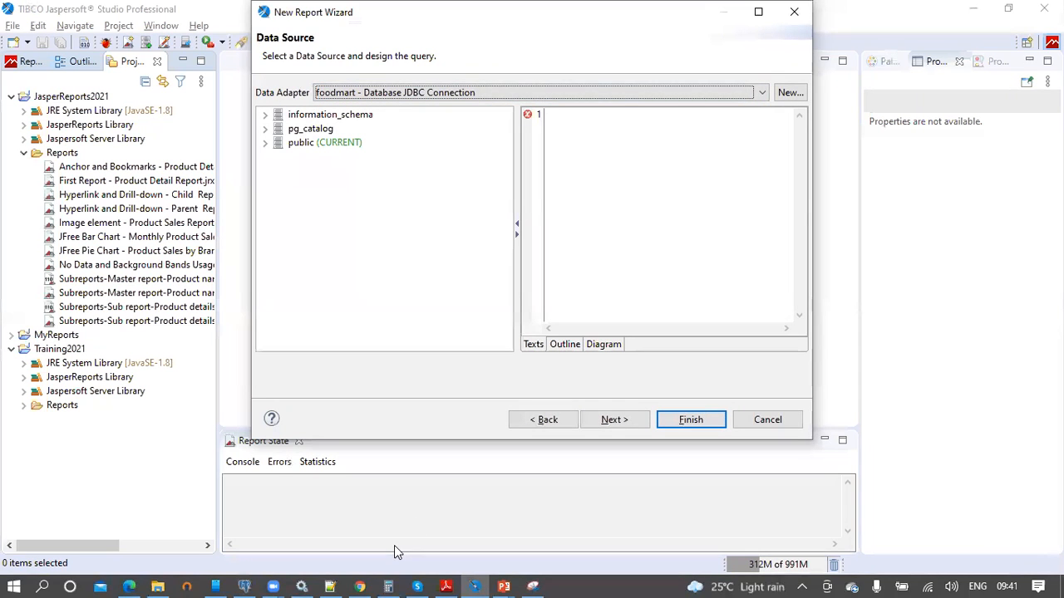
Copy the main report query, from "select distinct" to "limit 10", from pgAdmin into the Jaspersoft Studio report wizard's query
{"action": "left_click", "coordinate": [244, 586]}
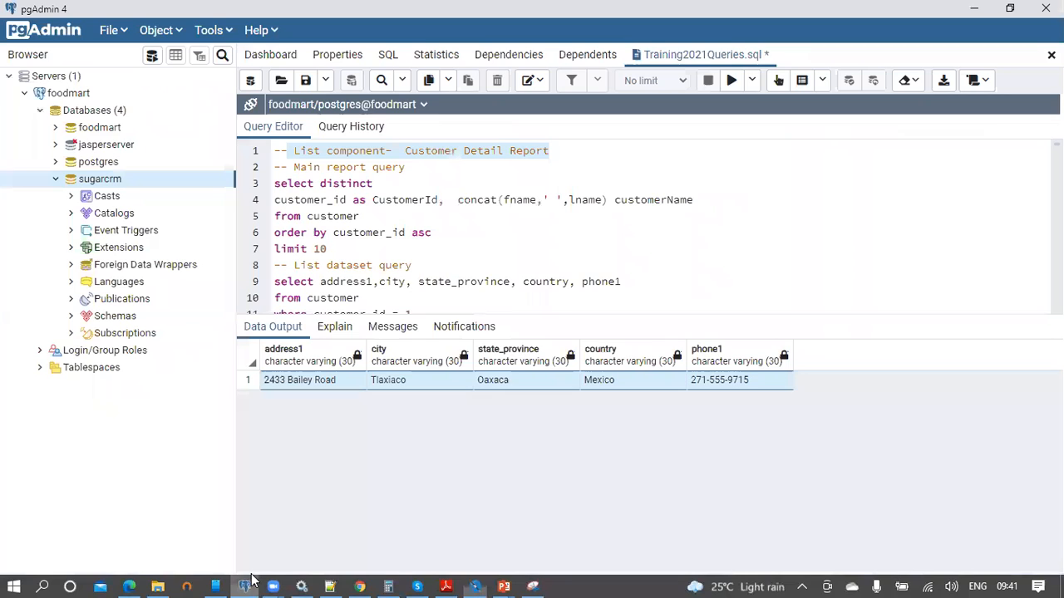
{"action": "left_click", "coordinate": [405, 167]}
{"action": "key", "text": "Down"}
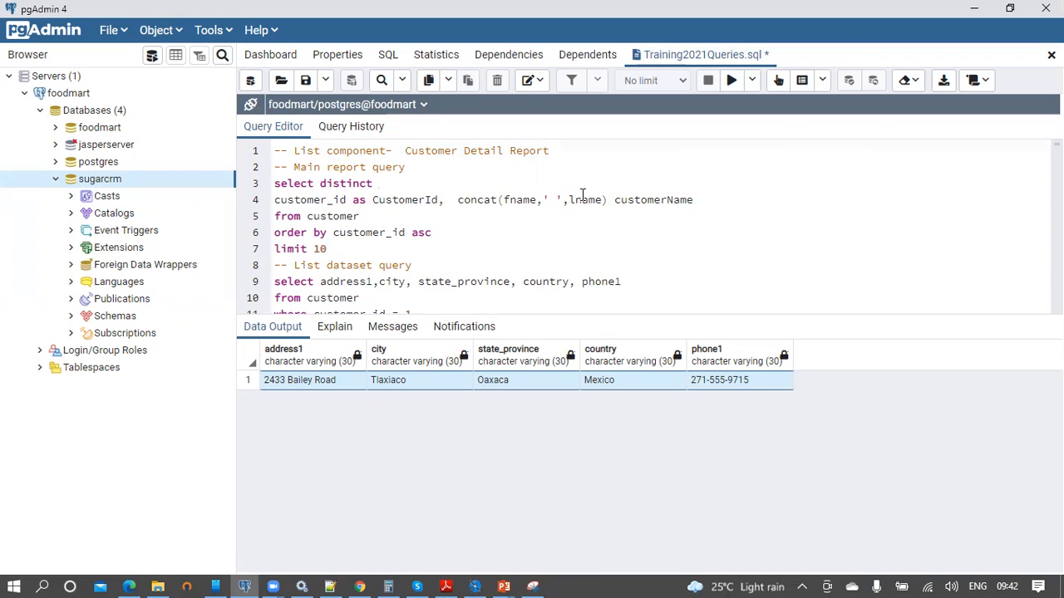
{"action": "left_click_drag", "start_coordinate": [348, 245], "coordinate": [259, 182]}
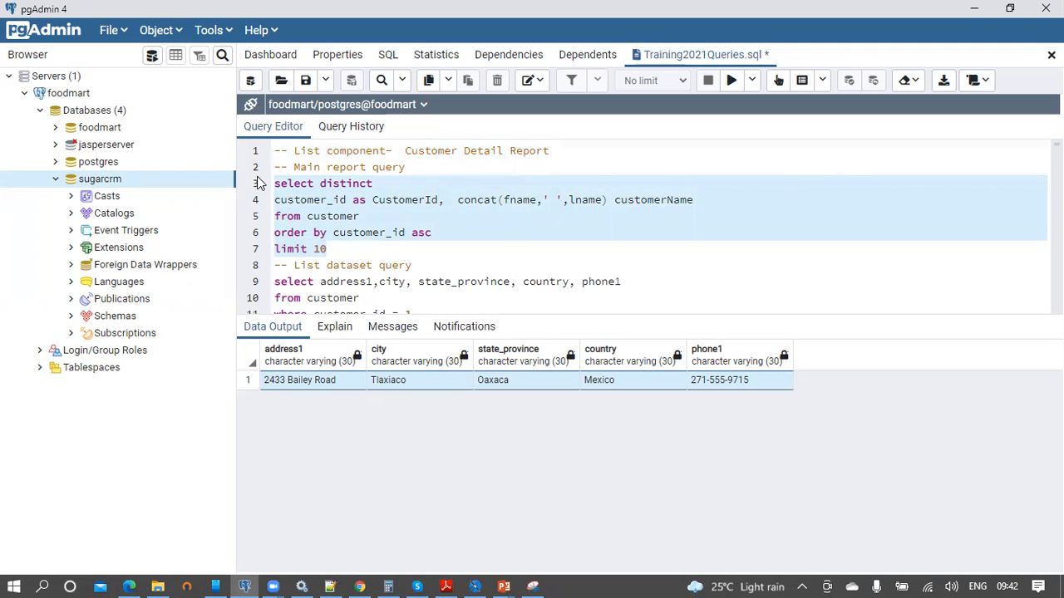
{"action": "key", "text": "alt+Tab"}
{"action": "left_click", "coordinate": [587, 134]}
{"action": "key", "text": "ctrl+v"}
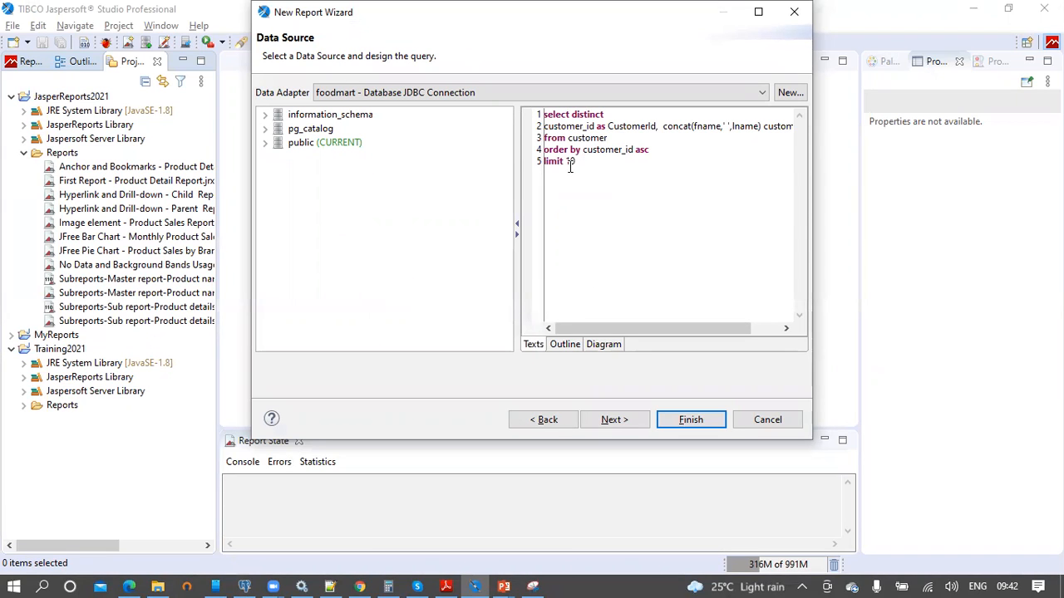
{"action": "left_click", "coordinate": [565, 162]}
Add all dataset fields, customerid and customername, to the report and finish the wizard without any grouping
{"action": "left_click", "coordinate": [615, 420]}
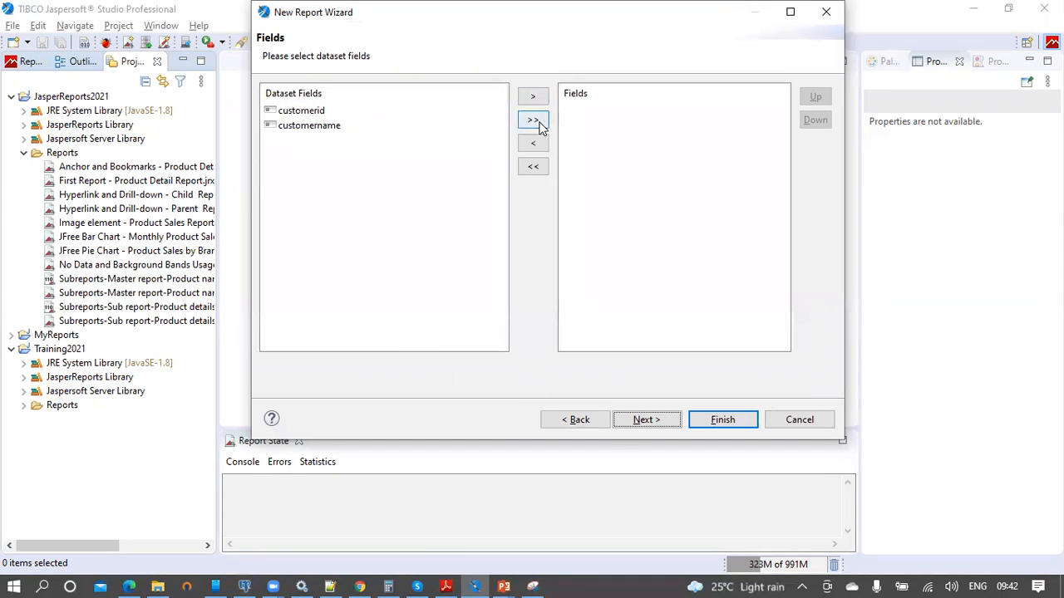
{"action": "left_click", "coordinate": [533, 120]}
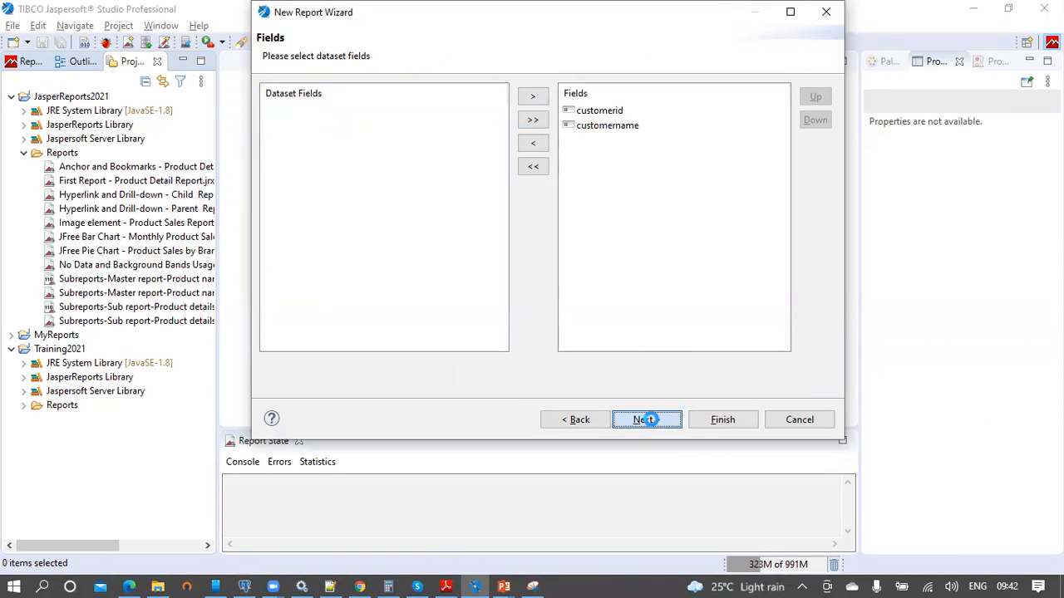
{"action": "left_click", "coordinate": [652, 423]}
{"action": "left_click", "coordinate": [653, 424]}
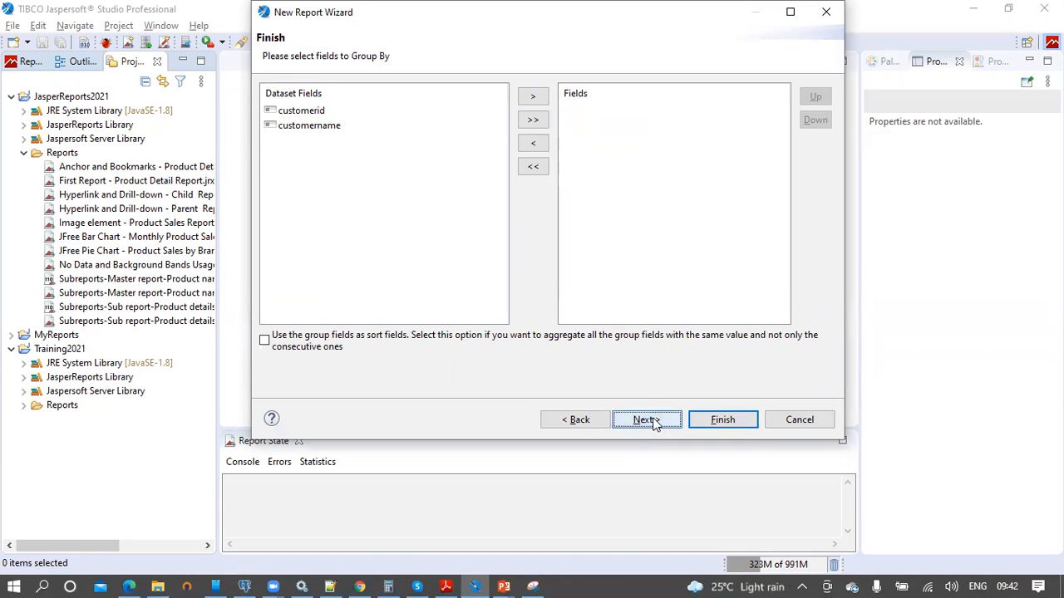
{"action": "left_click", "coordinate": [743, 421]}
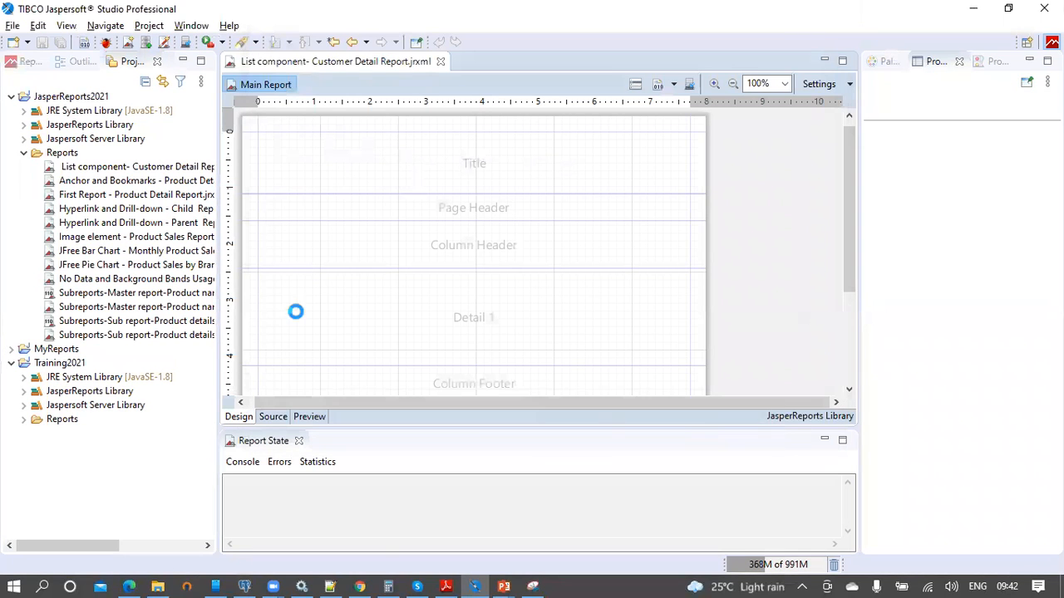
Place the customerid and customername fields together in the Detail 1 band of the report
{"action": "left_click", "coordinate": [76, 62]}
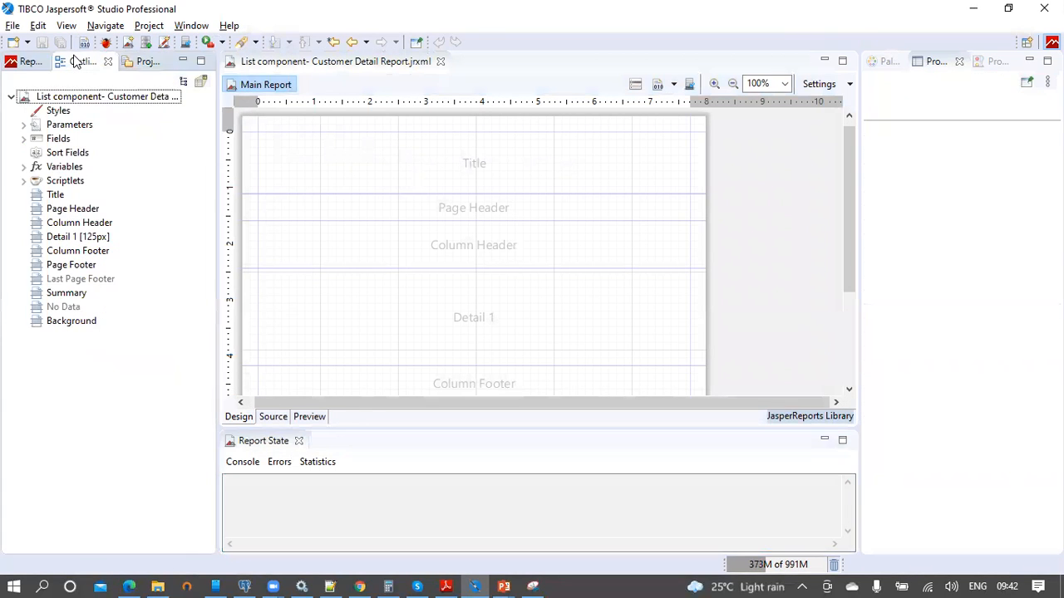
{"action": "left_click", "coordinate": [23, 140]}
{"action": "left_click", "coordinate": [74, 153]}
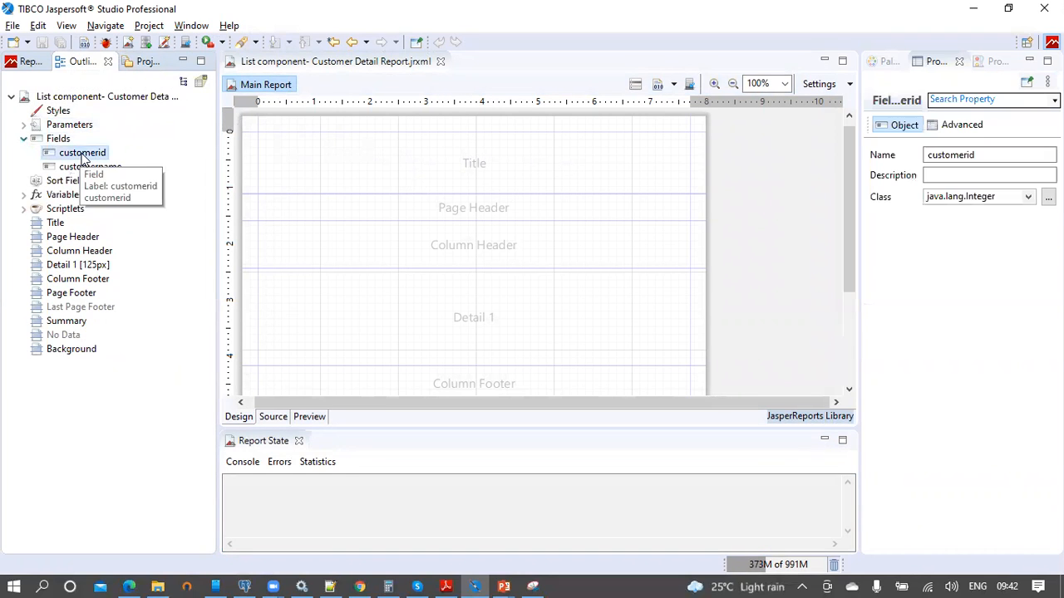
{"action": "left_click", "coordinate": [92, 168], "text": "shift"}
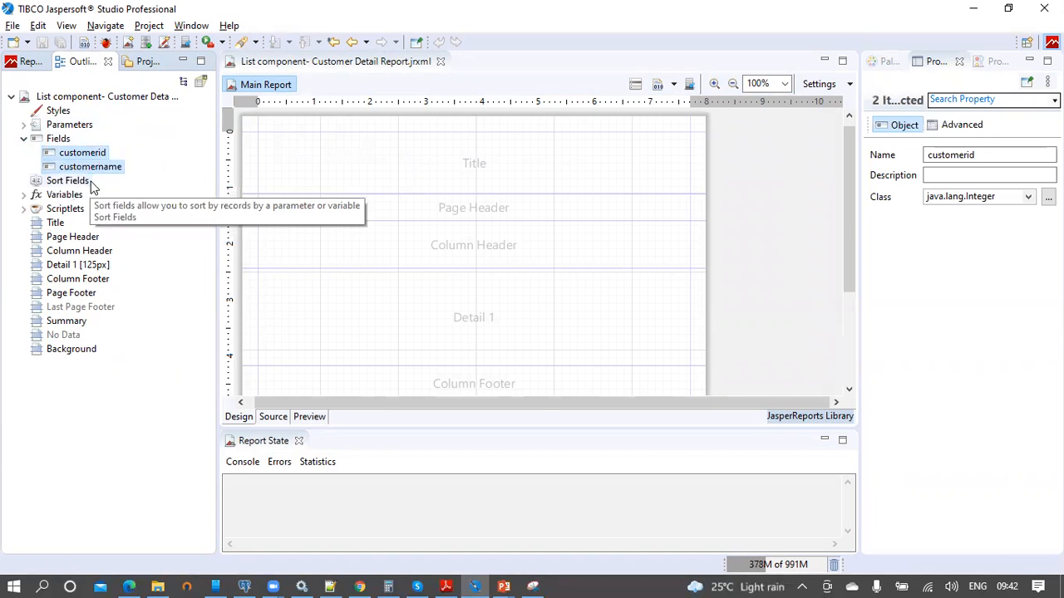
{"action": "left_click_drag", "start_coordinate": [94, 154], "coordinate": [172, 181]}
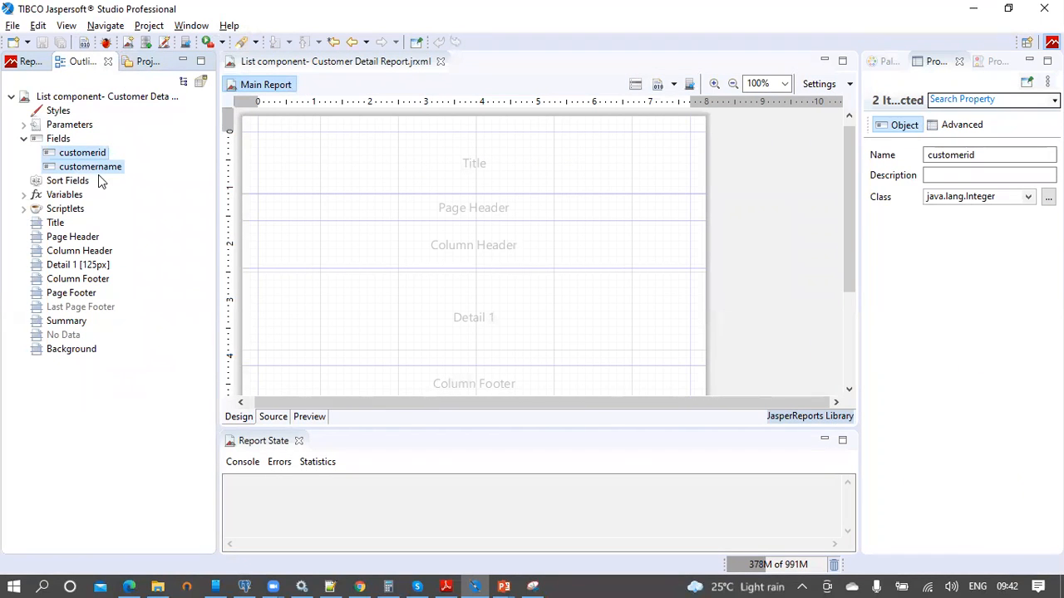
{"action": "left_click_drag", "start_coordinate": [83, 153], "coordinate": [374, 291]}
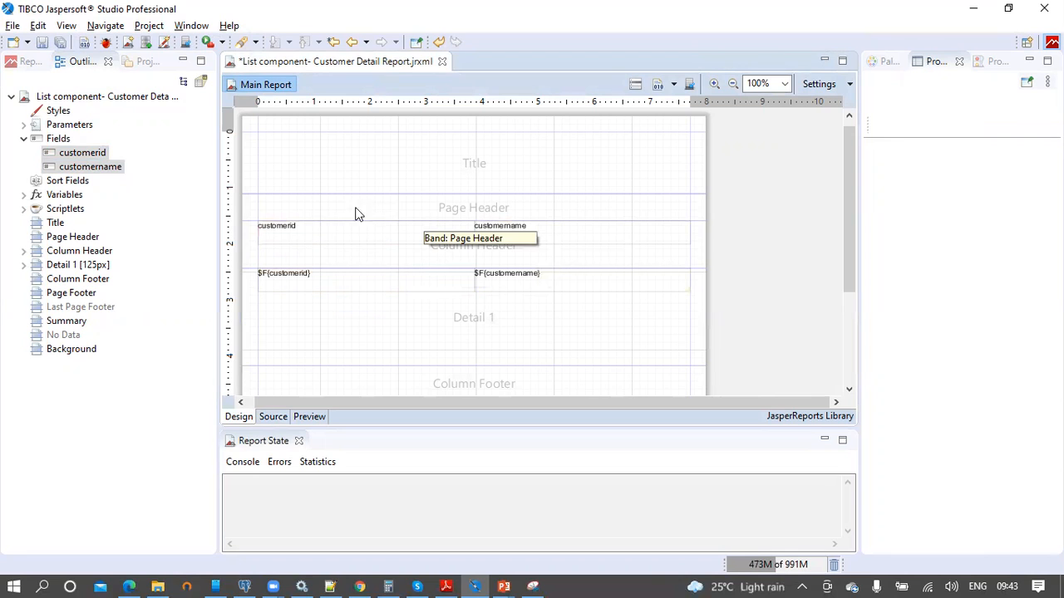
Delete the Page Header and Column Header bands from the report
{"action": "left_click", "coordinate": [313, 212]}
{"action": "right_click", "coordinate": [313, 211]}
{"action": "left_click", "coordinate": [334, 254]}
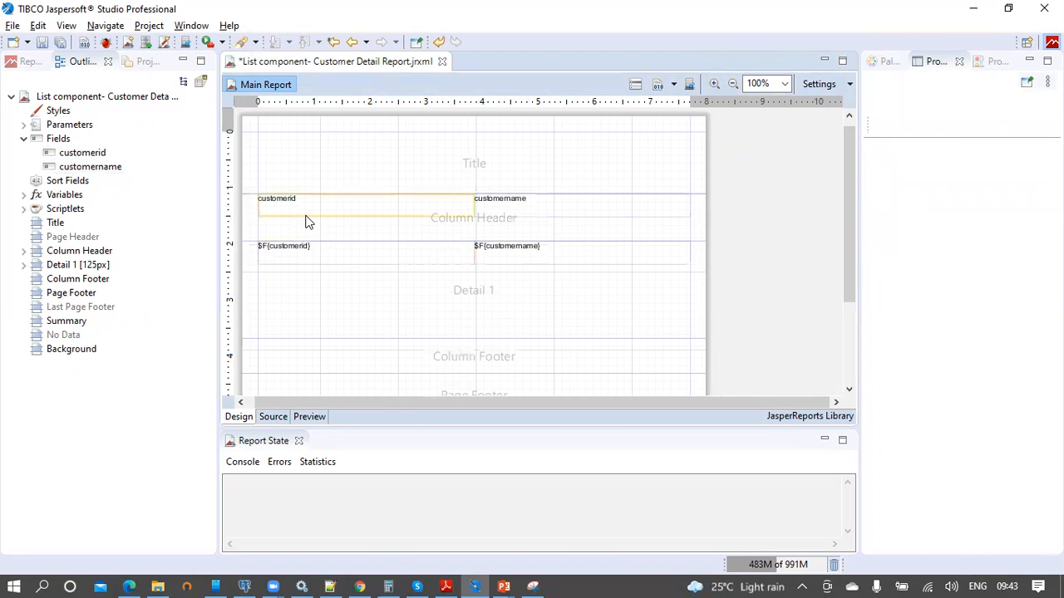
{"action": "left_click", "coordinate": [319, 227]}
{"action": "right_click", "coordinate": [319, 227]}
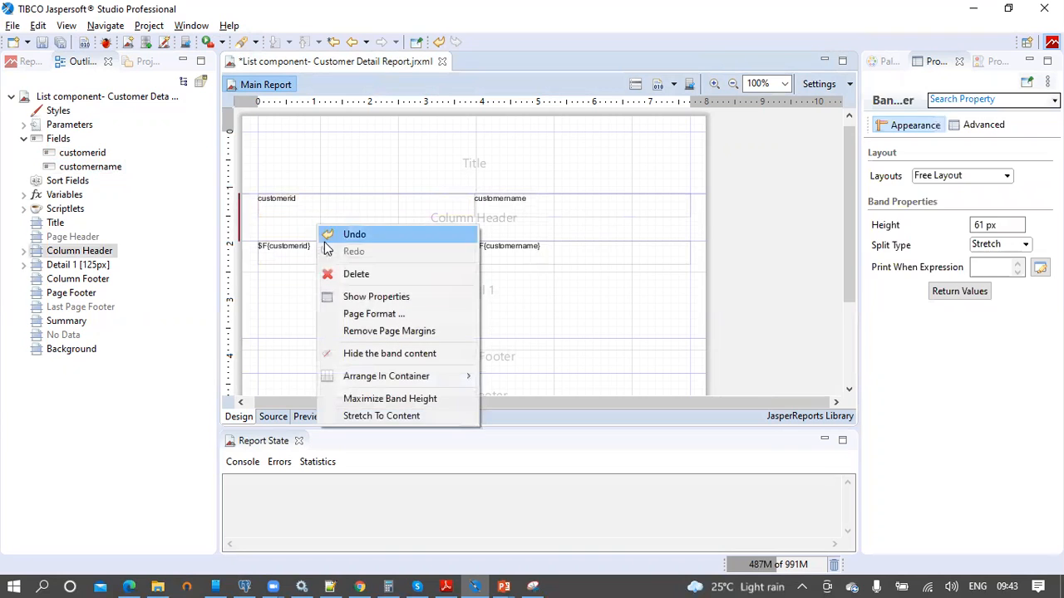
{"action": "left_click", "coordinate": [348, 274]}
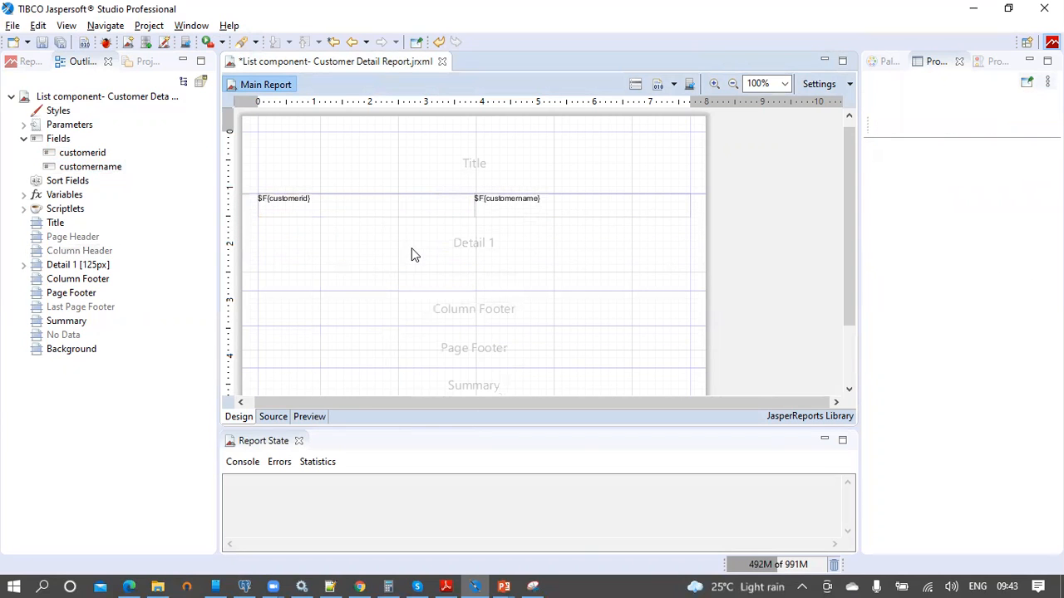
Delete the Column Footer, Page Footer and Summary bands from the report
{"action": "left_click", "coordinate": [503, 308]}
{"action": "right_click", "coordinate": [503, 309]}
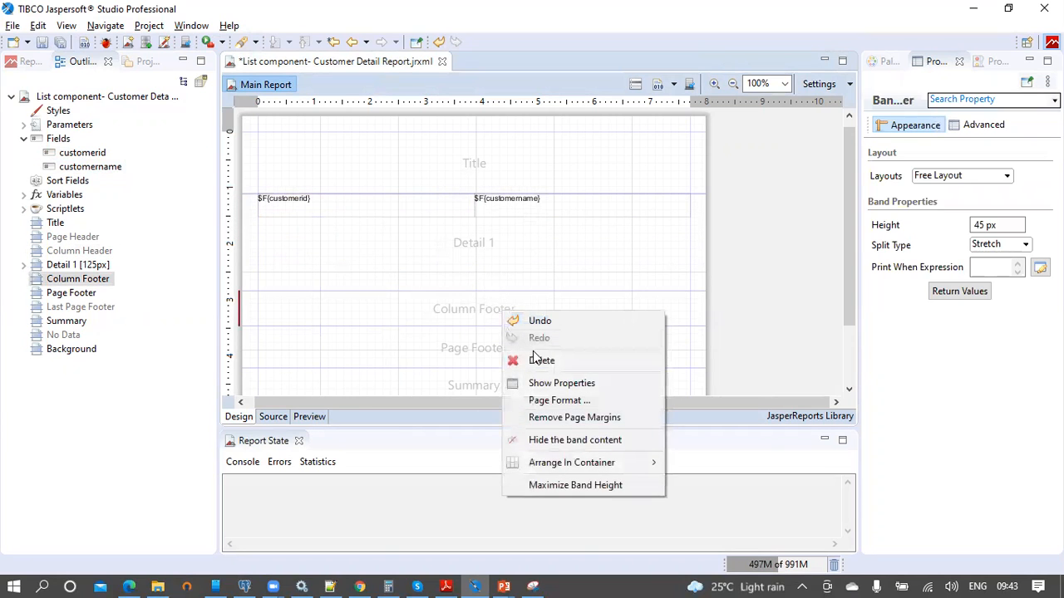
{"action": "left_click", "coordinate": [536, 360]}
{"action": "left_click", "coordinate": [523, 308]}
{"action": "right_click", "coordinate": [523, 309]}
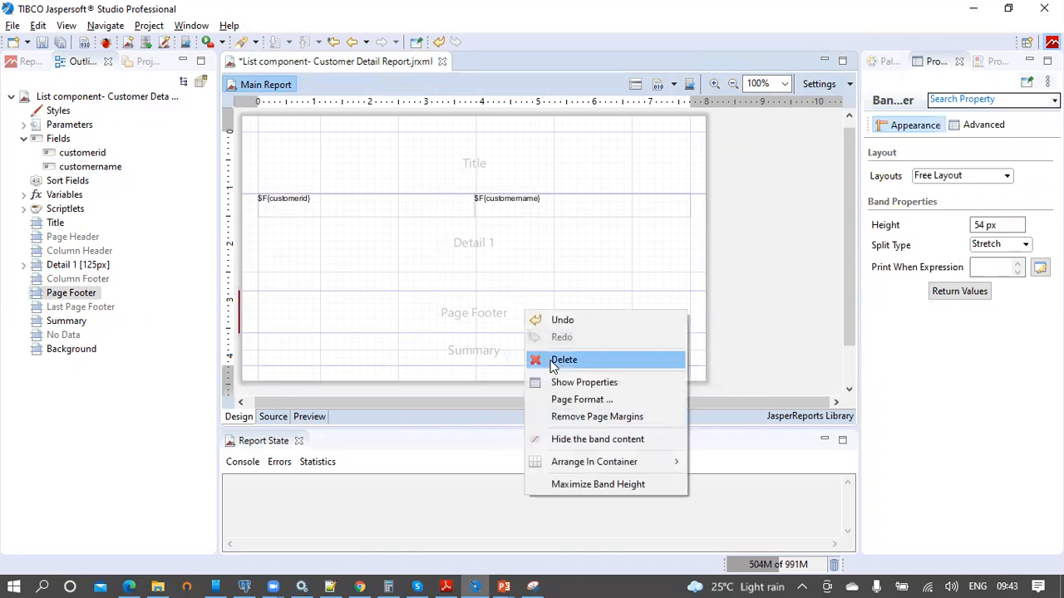
{"action": "left_click", "coordinate": [542, 351]}
{"action": "left_click", "coordinate": [519, 309]}
{"action": "right_click", "coordinate": [519, 308]}
{"action": "left_click", "coordinate": [542, 357]}
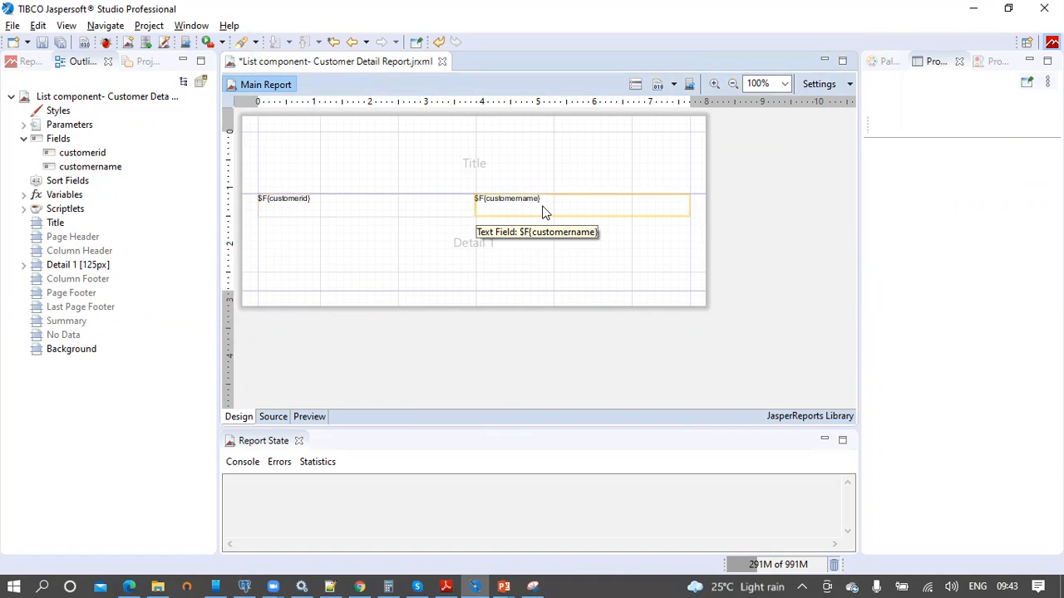
Shrink the Detail 1 band to fit its content at 30 px high
{"action": "left_click", "coordinate": [392, 249]}
{"action": "left_click", "coordinate": [391, 249]}
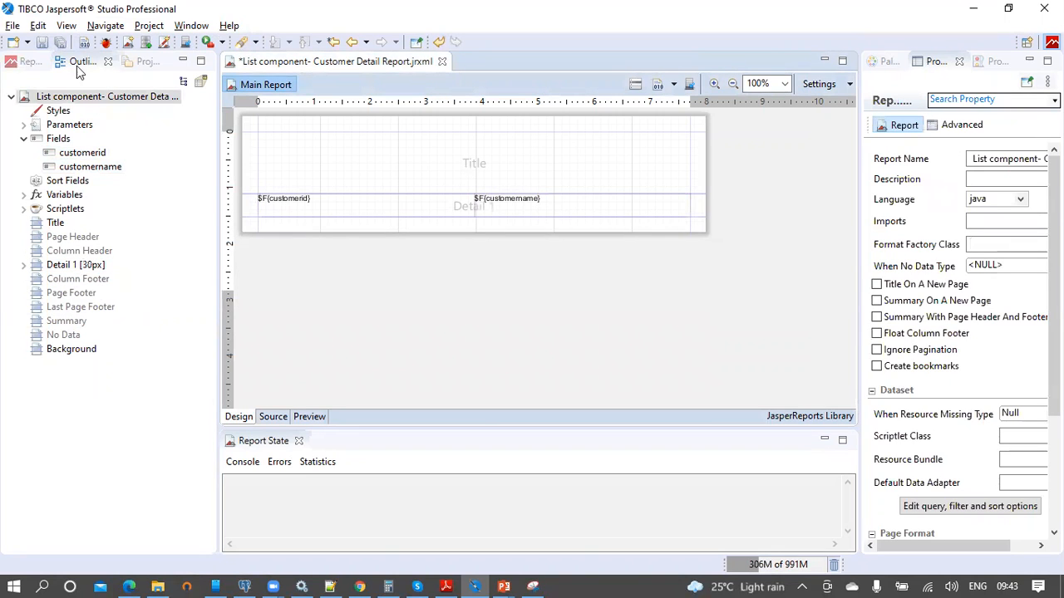
Save the report and run its preview
{"action": "left_click", "coordinate": [43, 44]}
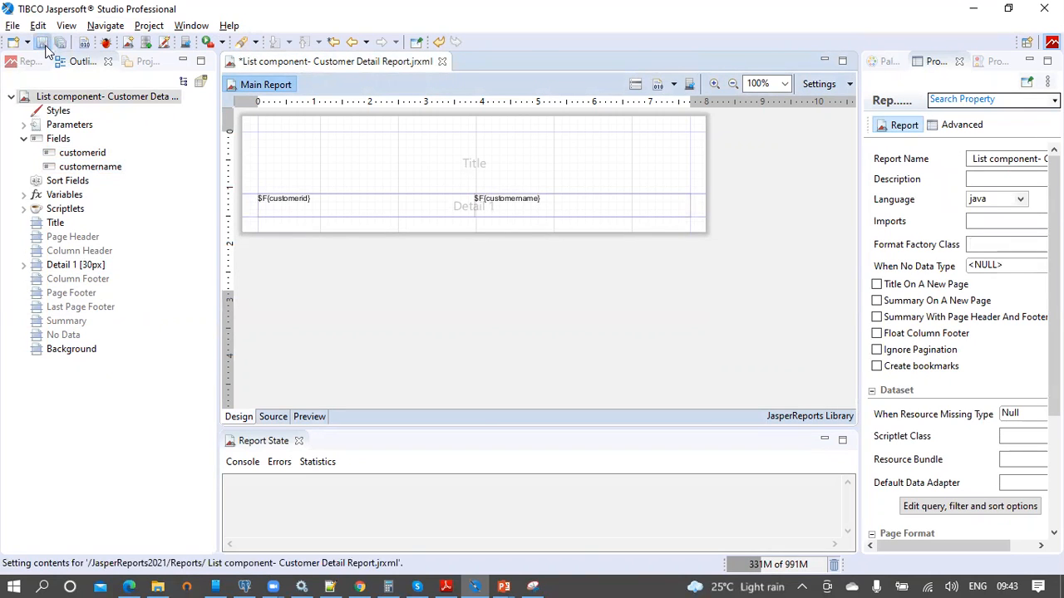
{"action": "left_click", "coordinate": [321, 417]}
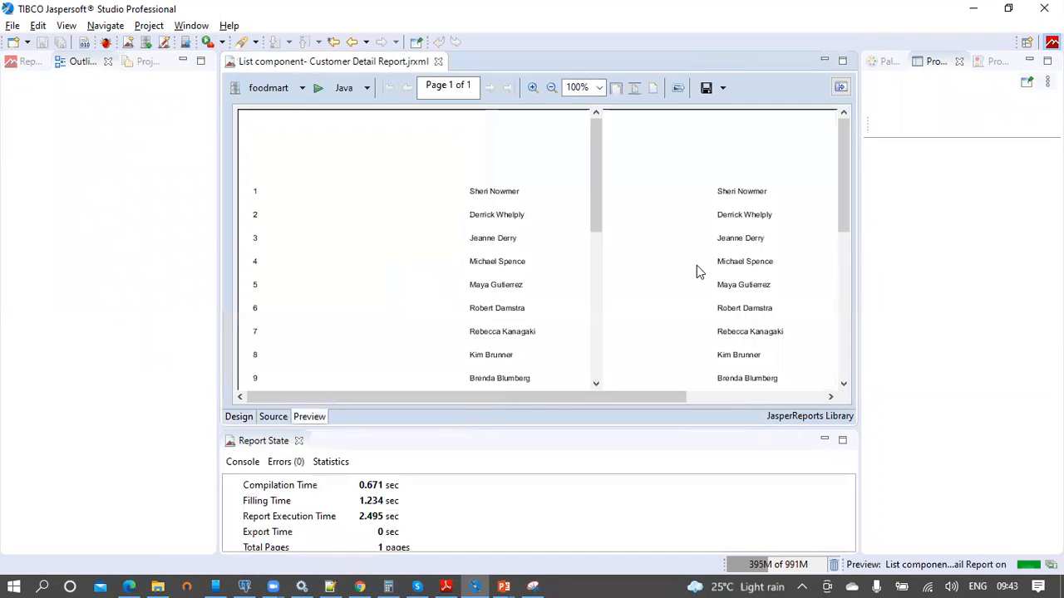
Review the previewed customer rows, return to the report design, and enlarge the Detail 1 band to 199 px high
{"action": "scroll", "coordinate": [700, 255], "scroll_direction": "down", "scroll_amount": 3}
{"action": "scroll", "coordinate": [700, 256], "scroll_direction": "up", "scroll_amount": 2}
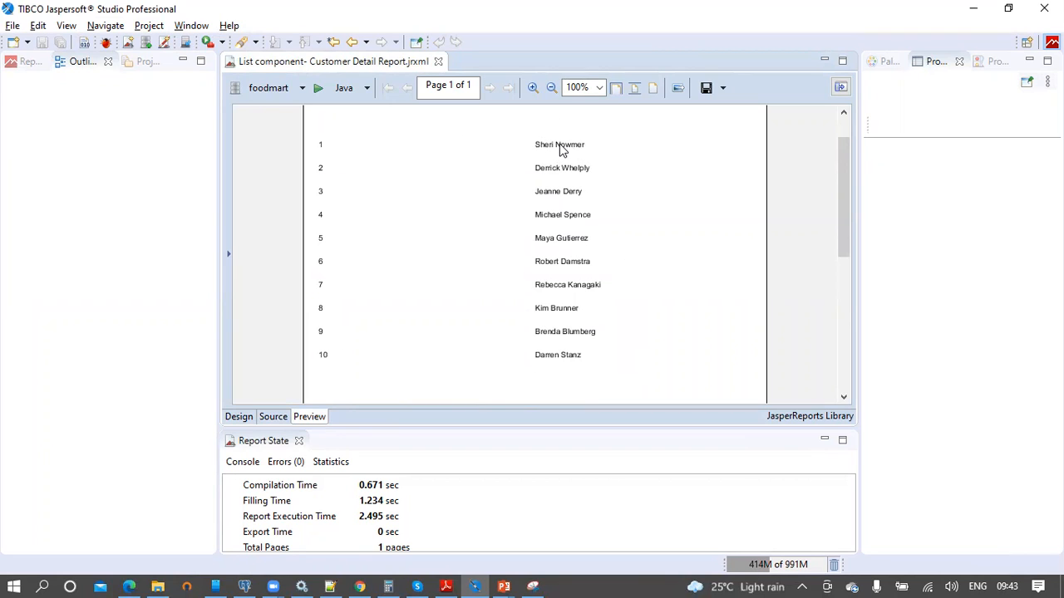
{"action": "left_click", "coordinate": [238, 417]}
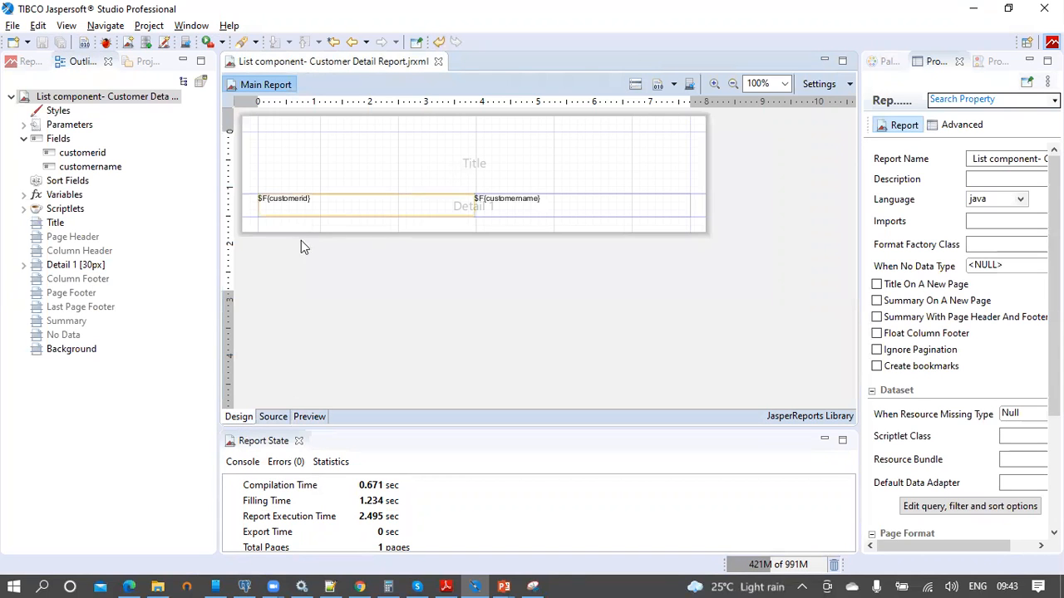
{"action": "left_click", "coordinate": [250, 213]}
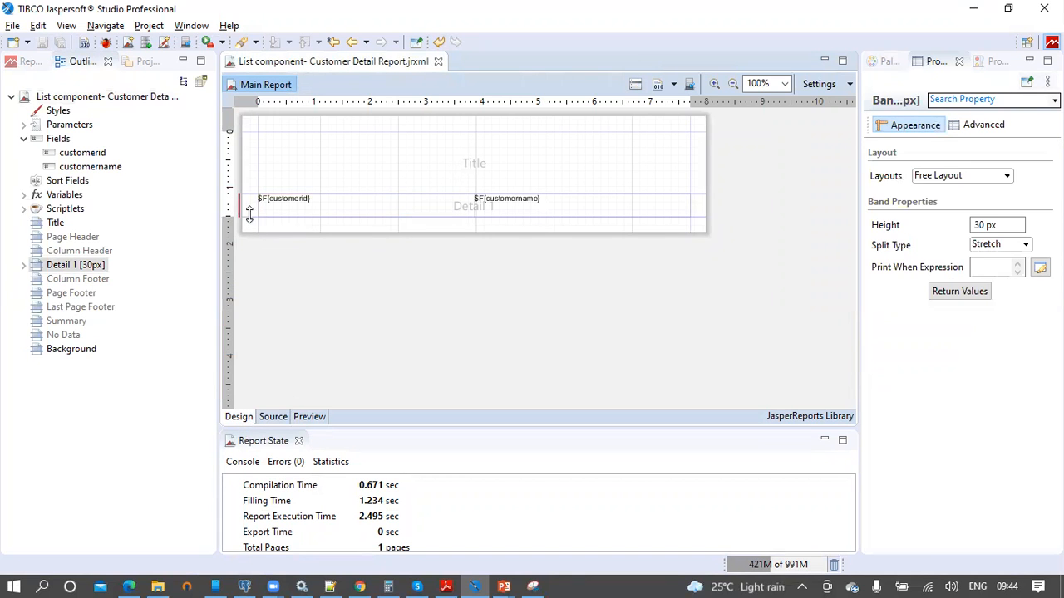
{"action": "left_click_drag", "start_coordinate": [250, 214], "coordinate": [252, 356]}
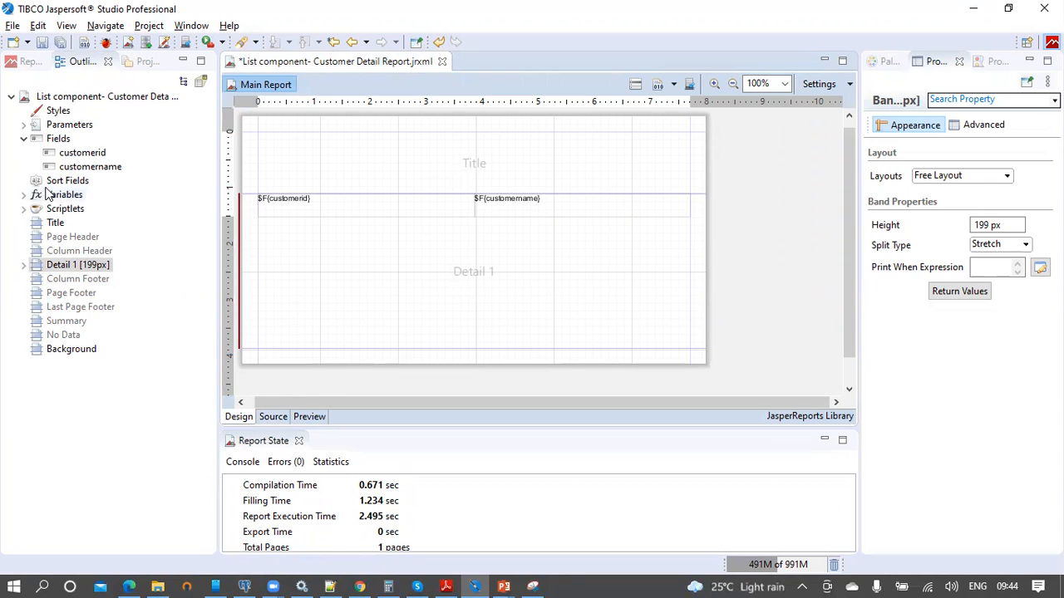
Create a dataset named Dataset1 from a connection or data source, using the foodmart JDBC data adapter
{"action": "left_click", "coordinate": [25, 139]}
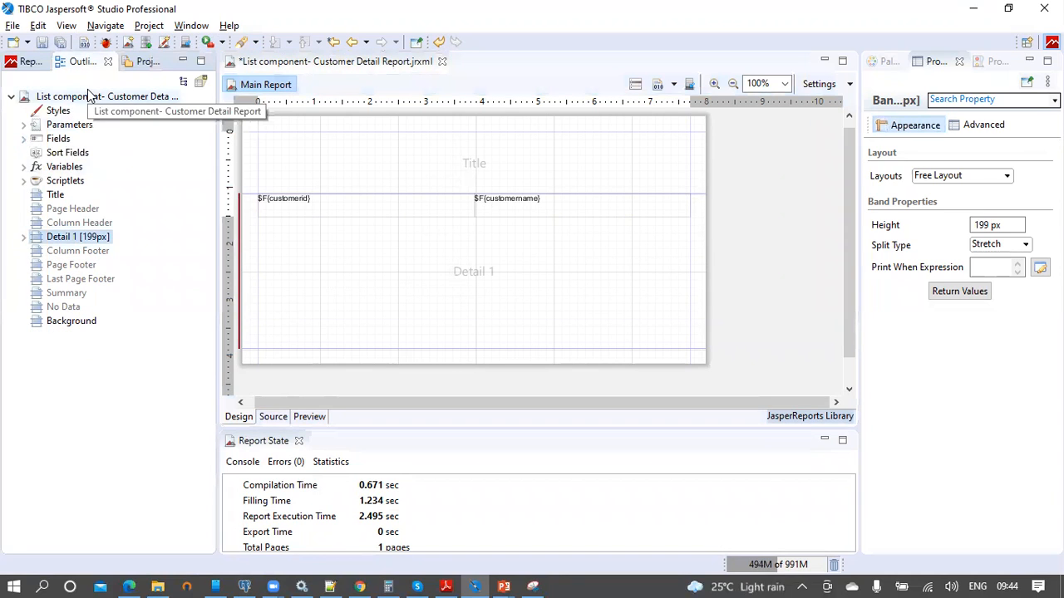
{"action": "left_click", "coordinate": [97, 101]}
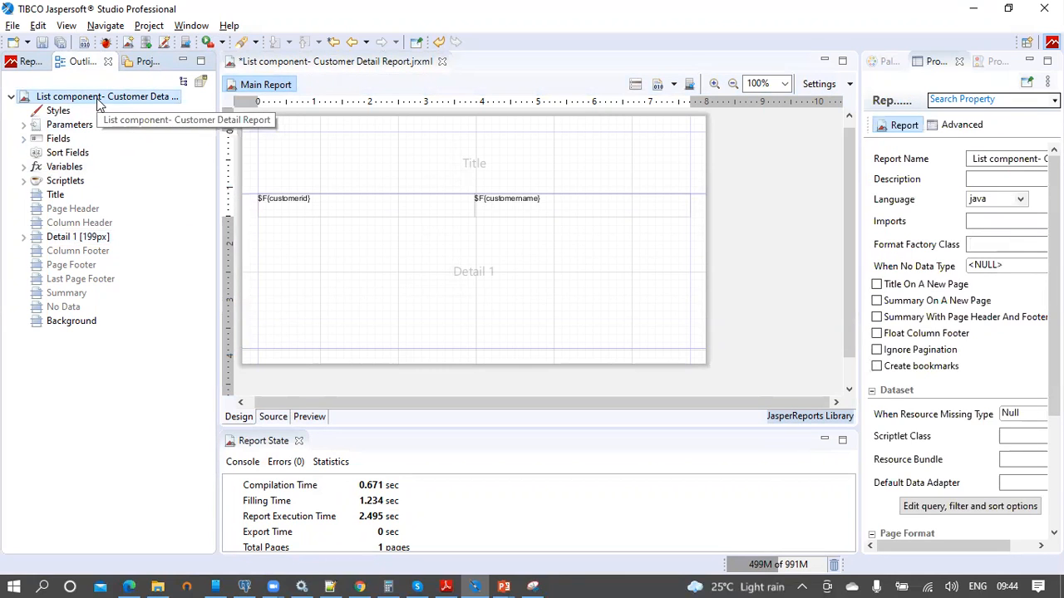
{"action": "right_click", "coordinate": [98, 101]}
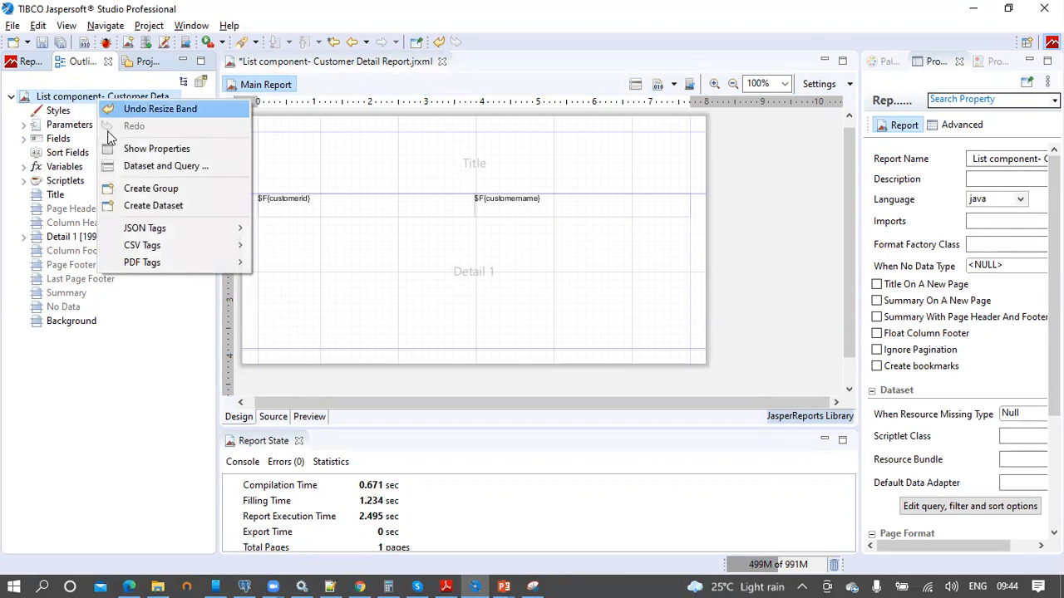
{"action": "left_click", "coordinate": [143, 207]}
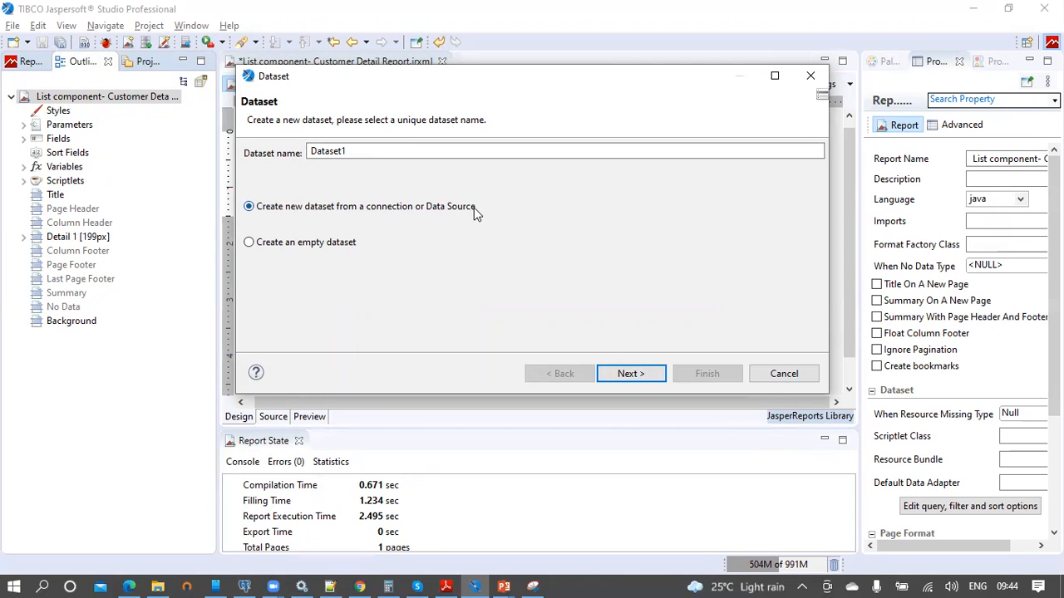
{"action": "left_click_drag", "start_coordinate": [368, 150], "coordinate": [288, 153]}
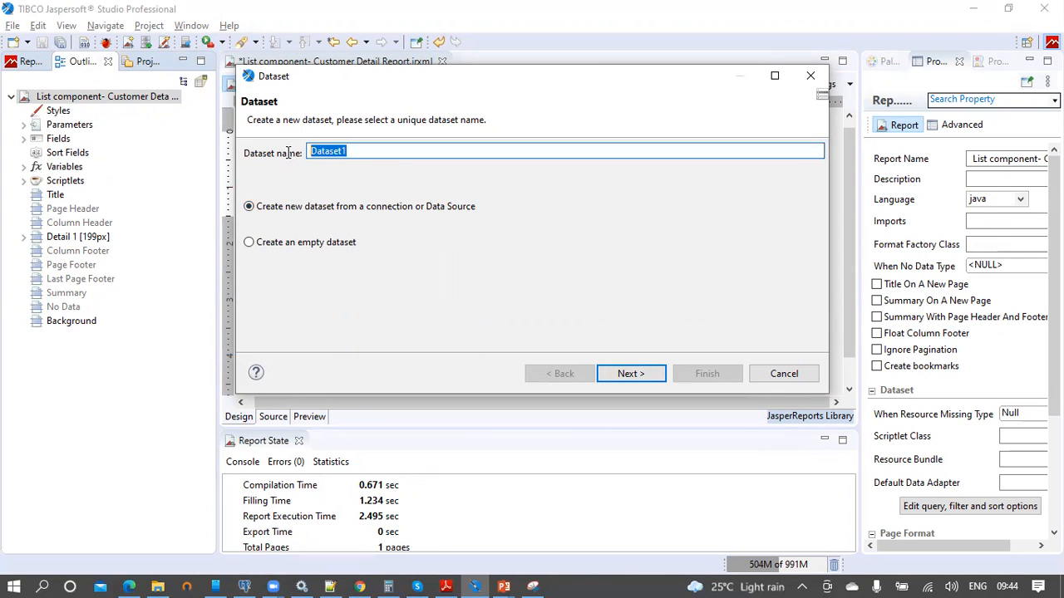
{"action": "left_click", "coordinate": [630, 374]}
{"action": "left_click", "coordinate": [418, 158]}
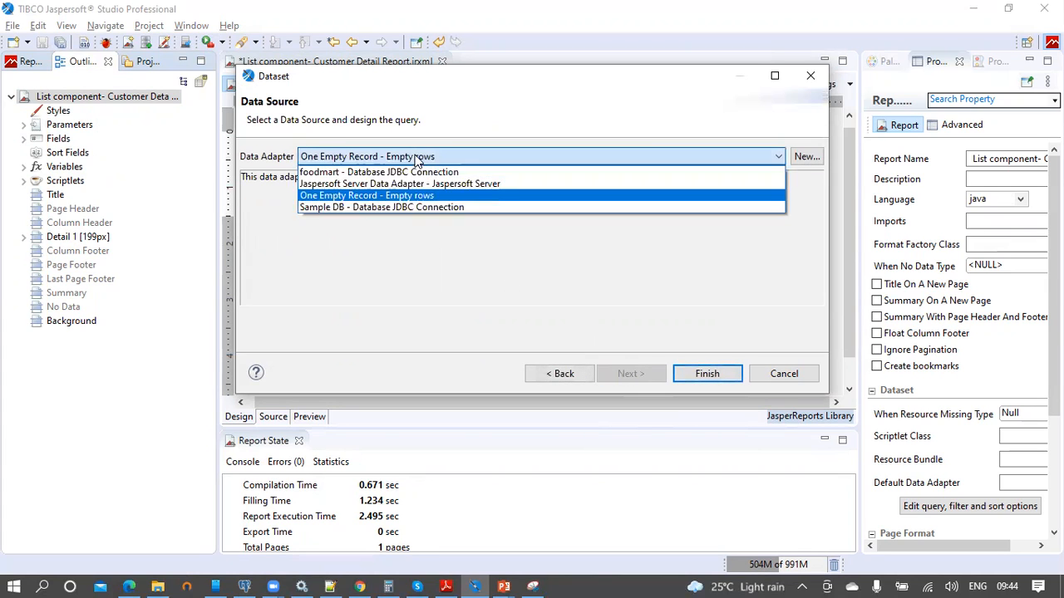
{"action": "left_click", "coordinate": [404, 172]}
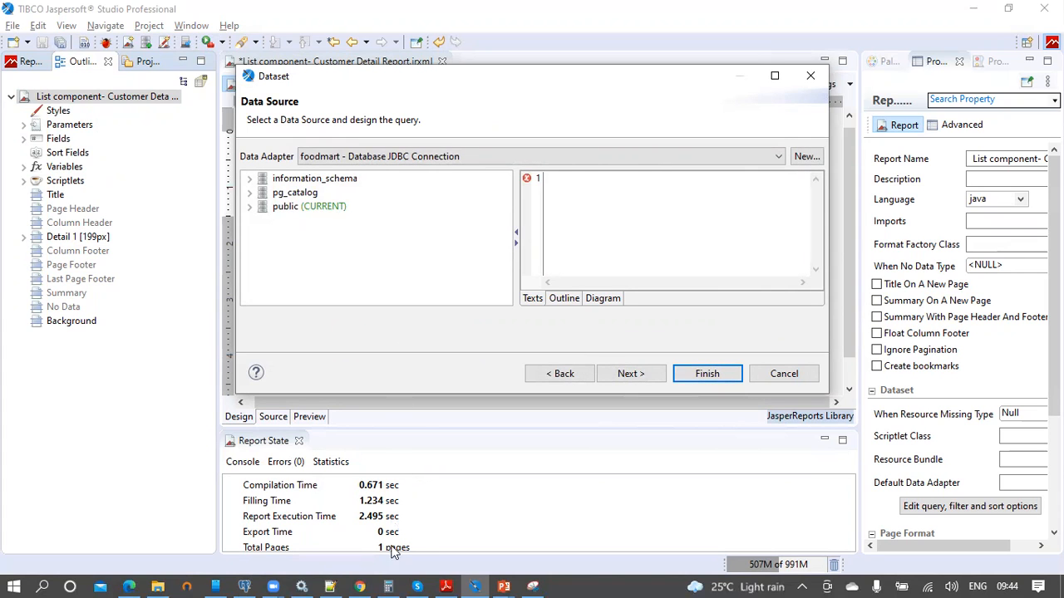
Copy the List dataset query for address1, city, state_province, country and phone1 from pgAdmin into Dataset1's query in Jaspersoft Studio
{"action": "left_click", "coordinate": [244, 587]}
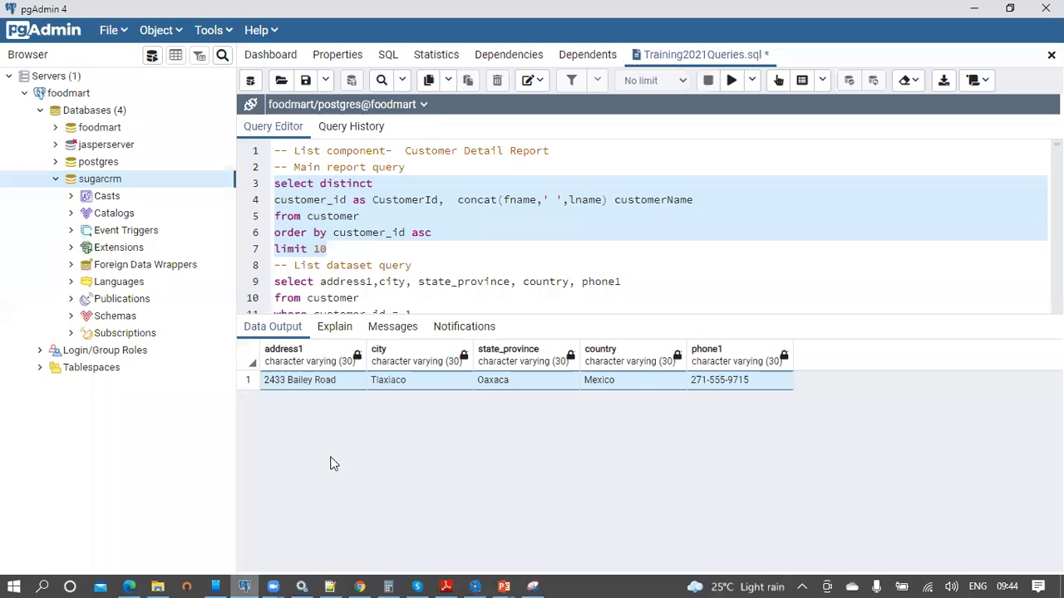
{"action": "left_click", "coordinate": [436, 245]}
{"action": "scroll", "coordinate": [436, 199], "scroll_direction": "down", "scroll_amount": 2}
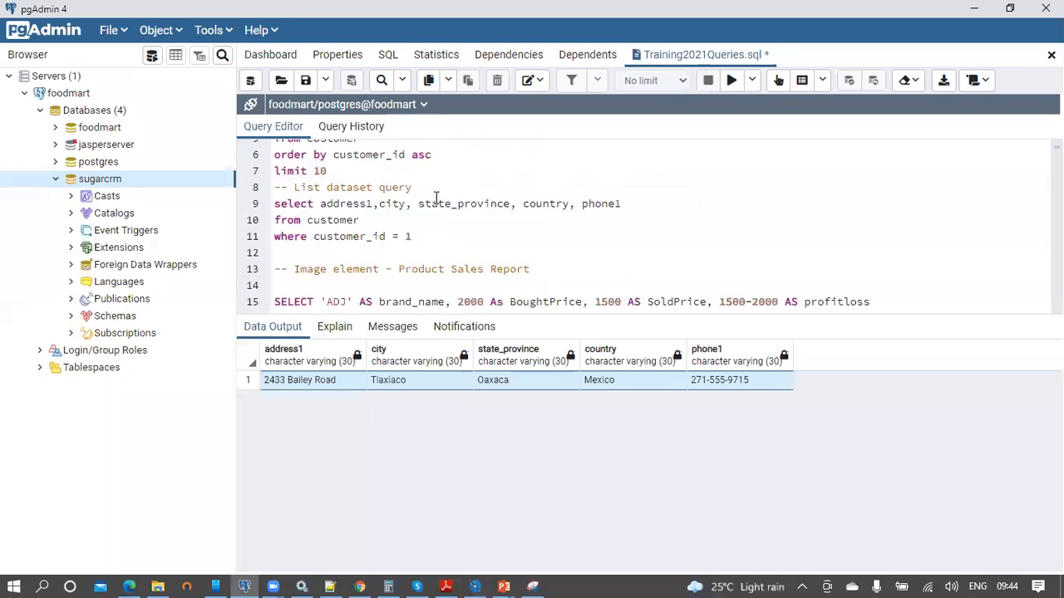
{"action": "left_click", "coordinate": [342, 206]}
{"action": "left_click_drag", "start_coordinate": [391, 239], "coordinate": [258, 212]}
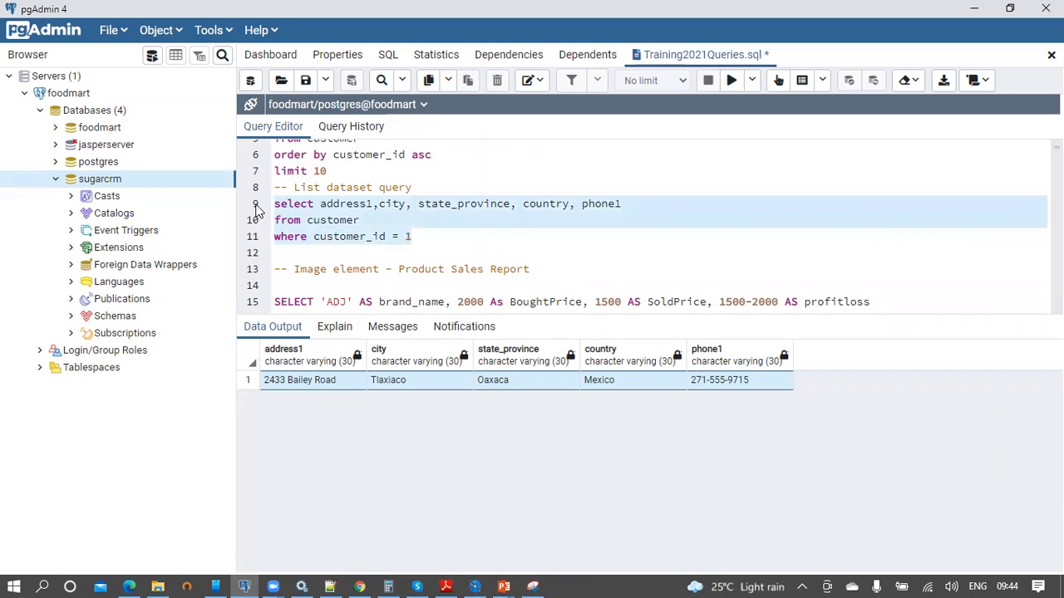
{"action": "key", "text": "alt+Tab"}
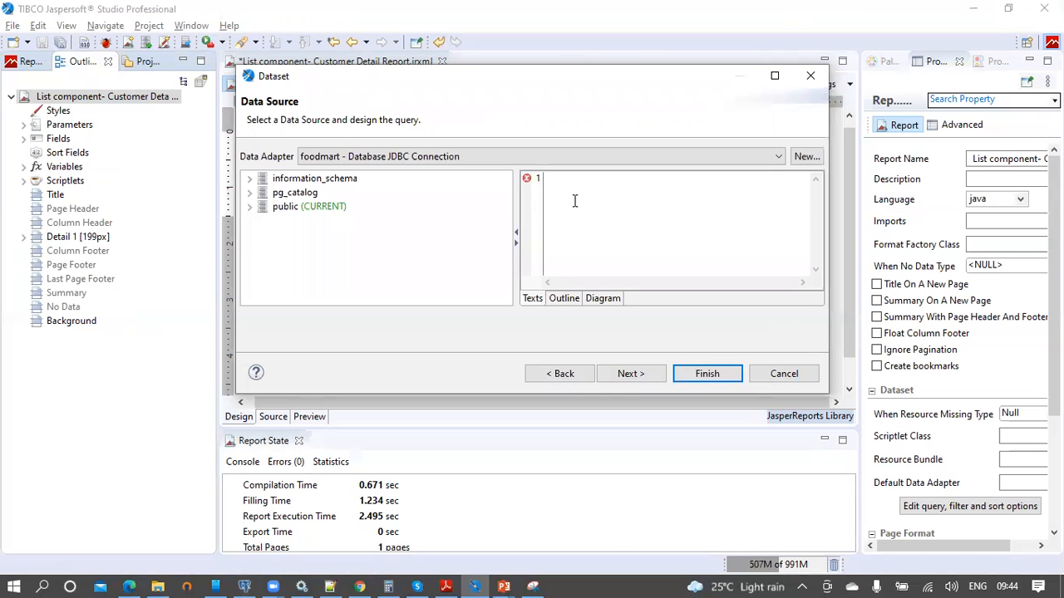
{"action": "type", "text": "select address1,city, state_province, country, phone1 from customer where customer_id = 1"}
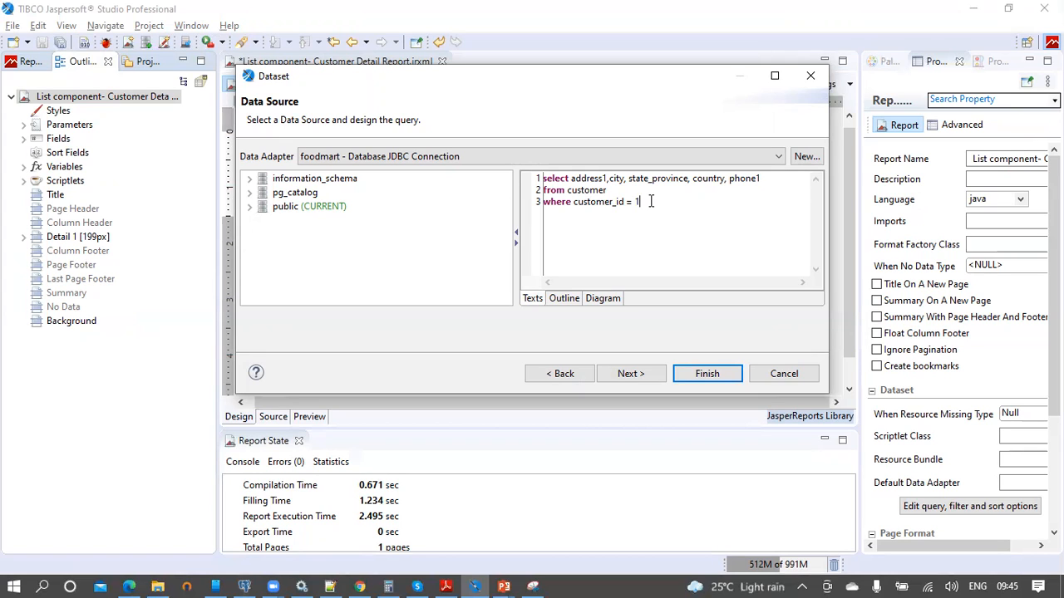
Include all query fields in Dataset1, finish it without any grouping, and expand it in the report outline
{"action": "left_click", "coordinate": [637, 375]}
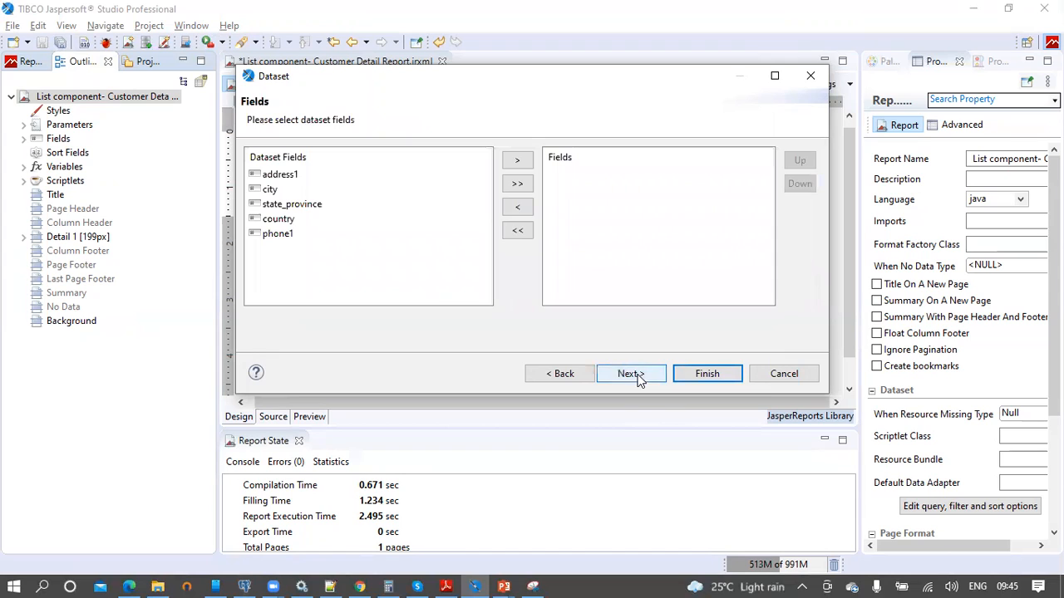
{"action": "left_click", "coordinate": [517, 182]}
{"action": "left_click", "coordinate": [646, 374]}
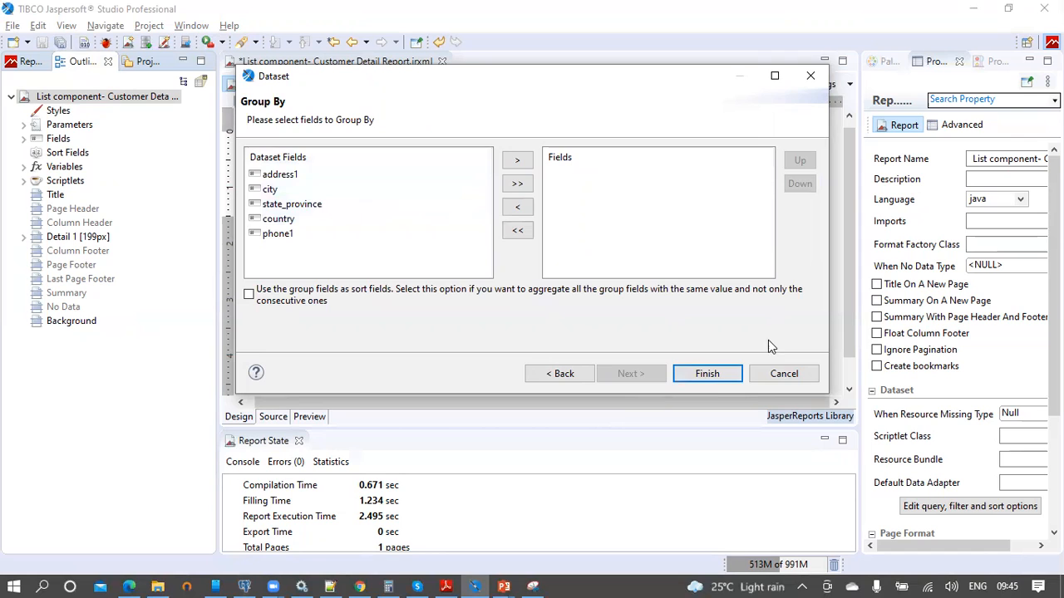
{"action": "left_click", "coordinate": [729, 374]}
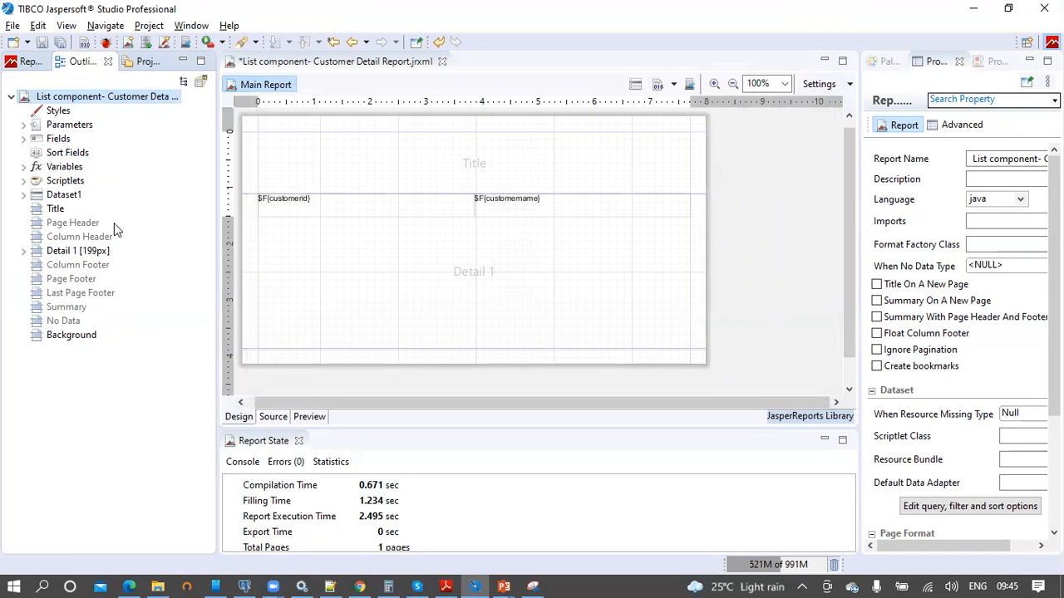
{"action": "left_click", "coordinate": [24, 194]}
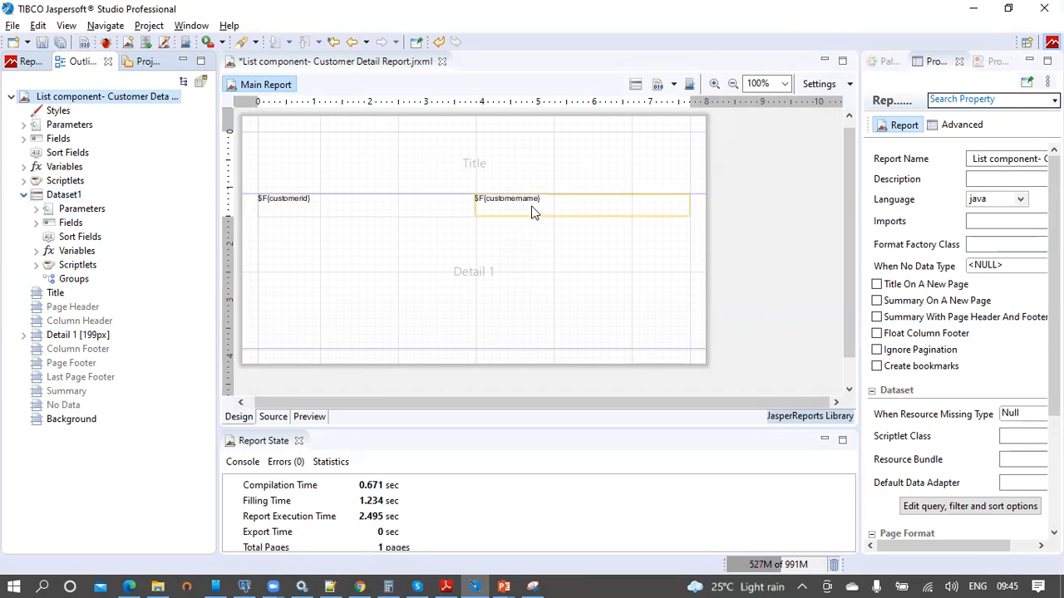
Add a List element to the Detail 1 band below the customer fields, based on the existing dataset Dataset1
{"action": "left_click", "coordinate": [491, 275]}
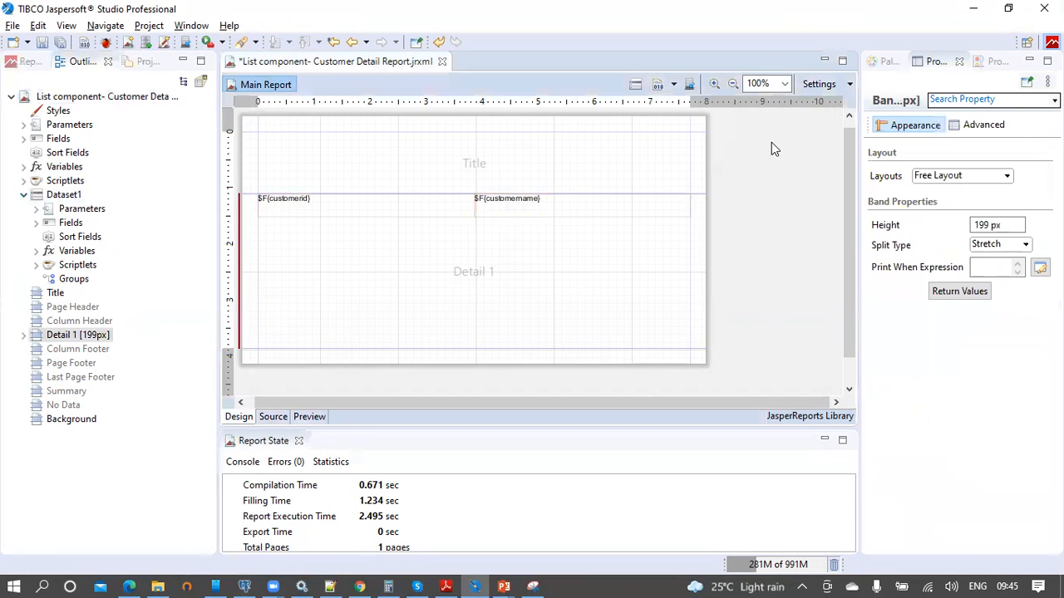
{"action": "left_click", "coordinate": [882, 62]}
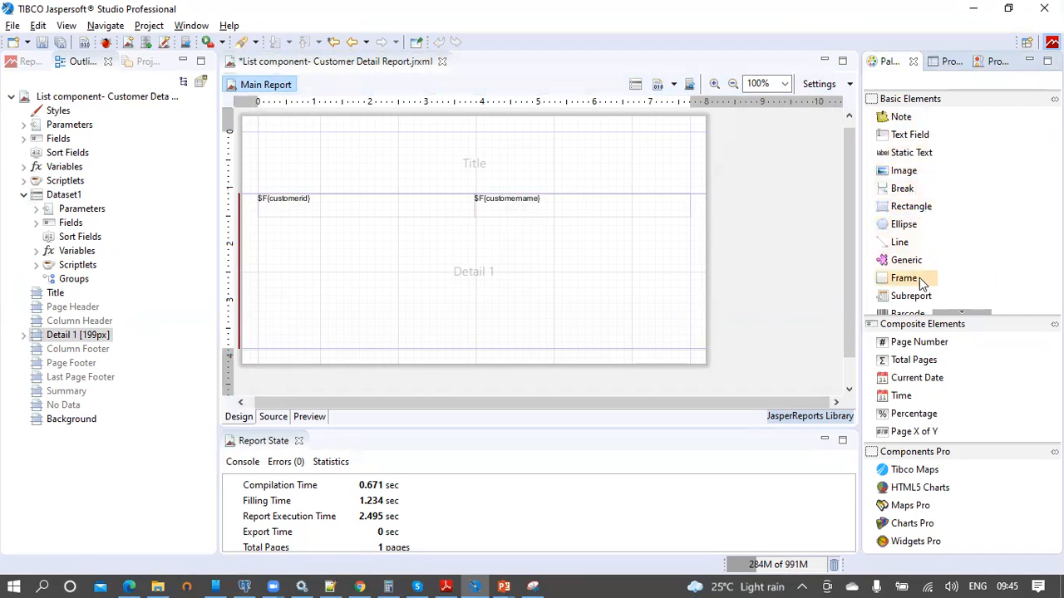
{"action": "left_click", "coordinate": [964, 311]}
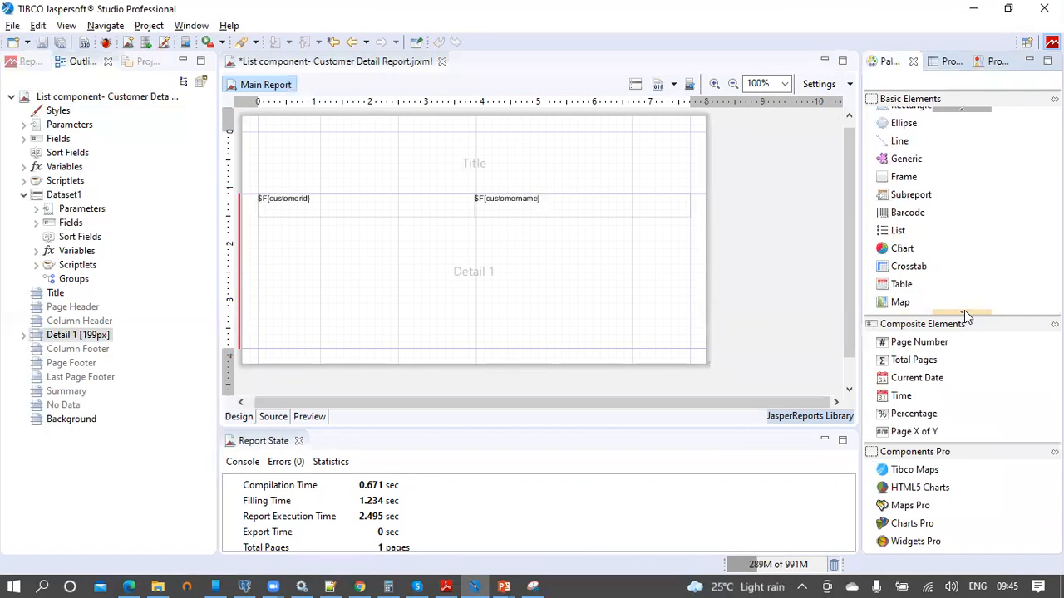
{"action": "left_click_drag", "start_coordinate": [898, 235], "coordinate": [338, 264]}
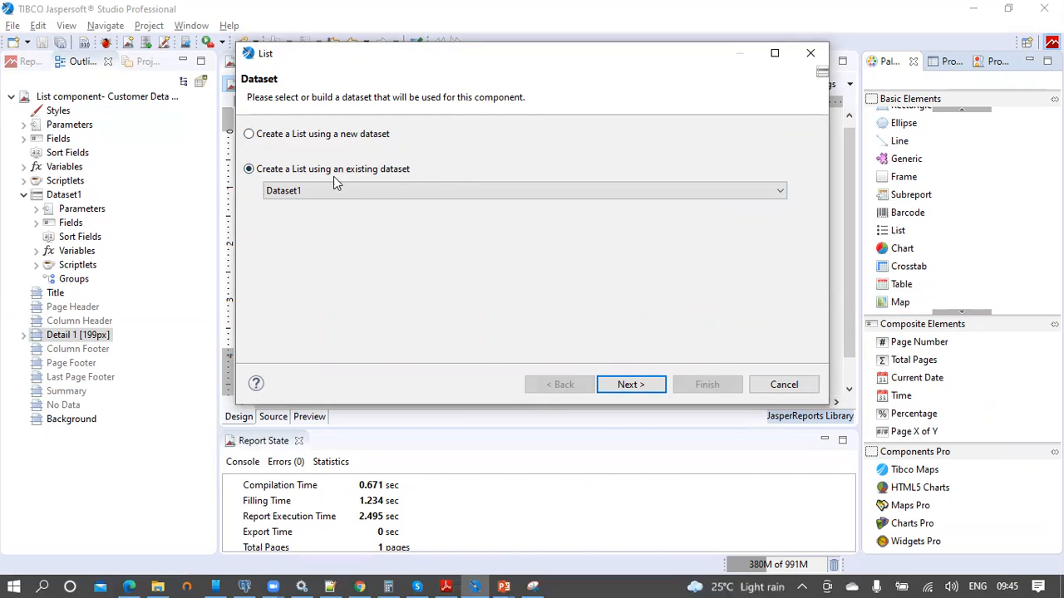
{"action": "left_click", "coordinate": [257, 171]}
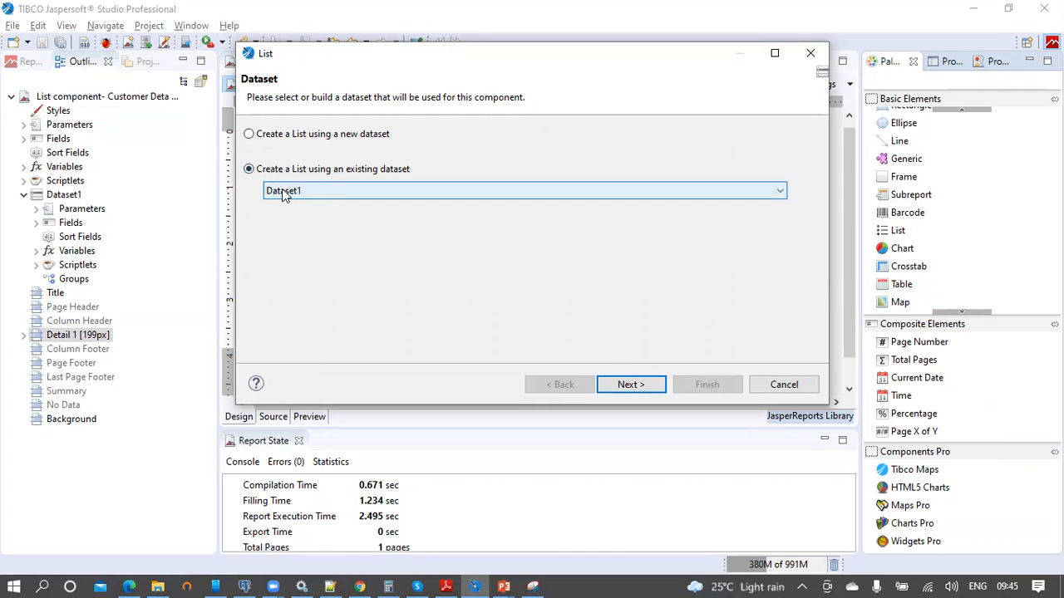
{"action": "left_click", "coordinate": [365, 189]}
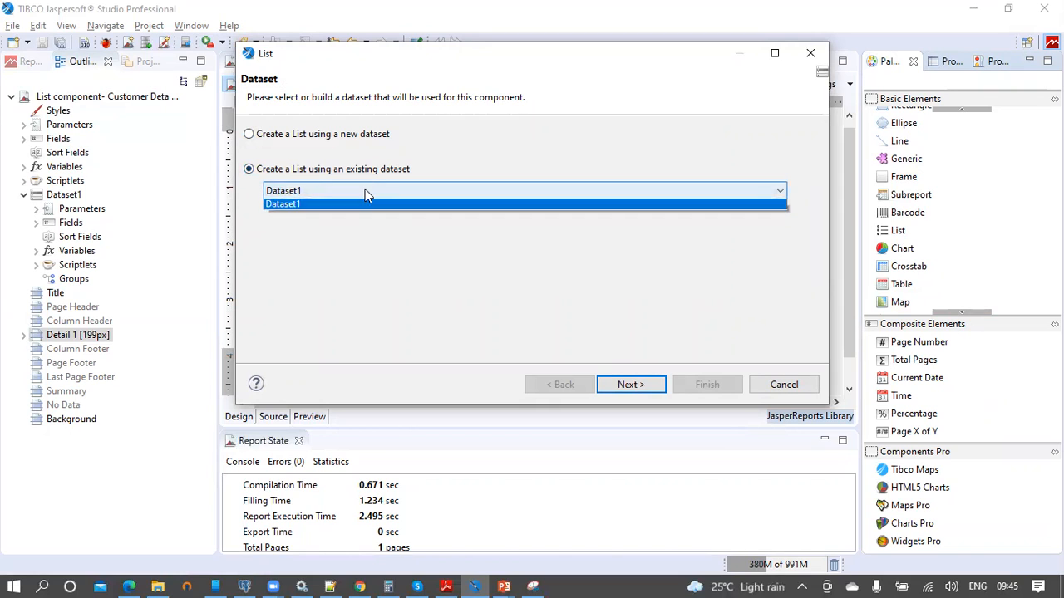
{"action": "left_click", "coordinate": [298, 193]}
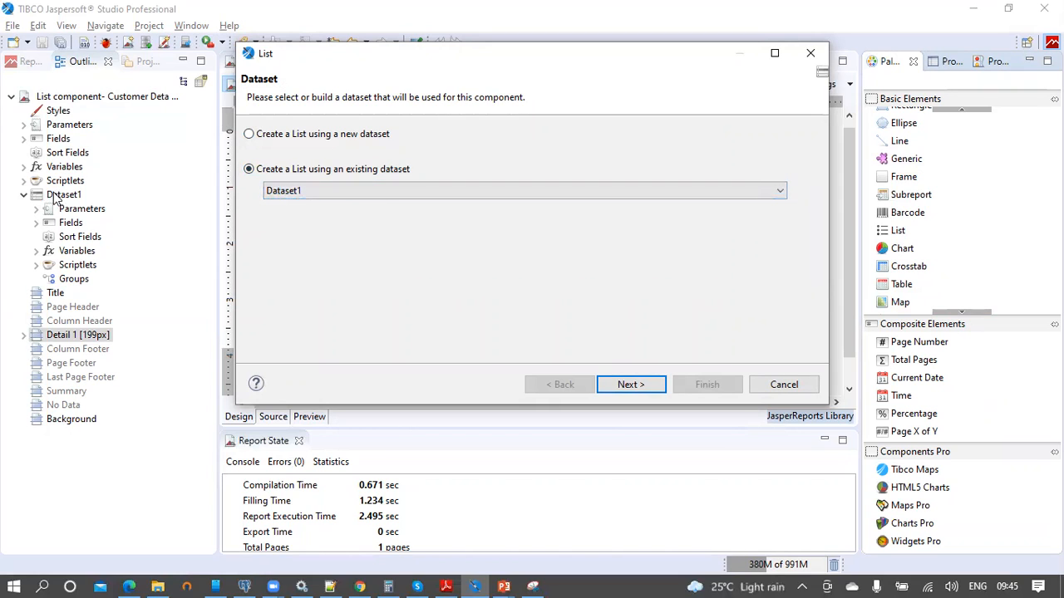
{"action": "left_click", "coordinate": [634, 385]}
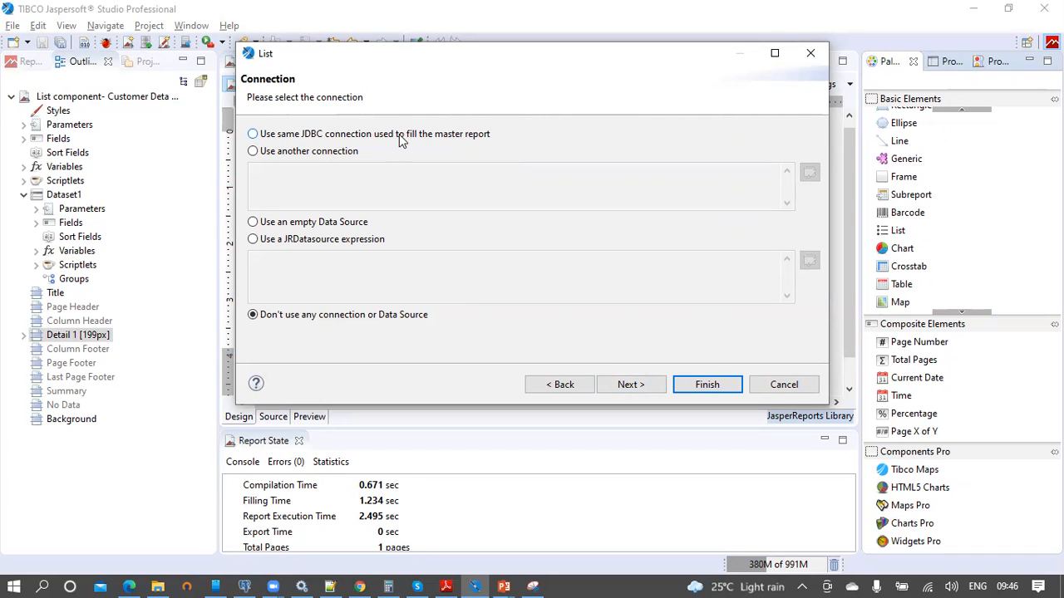
Have the List use the master report's JDBC connection, include all five dataset fields, and finish creating it
{"action": "left_click", "coordinate": [253, 135]}
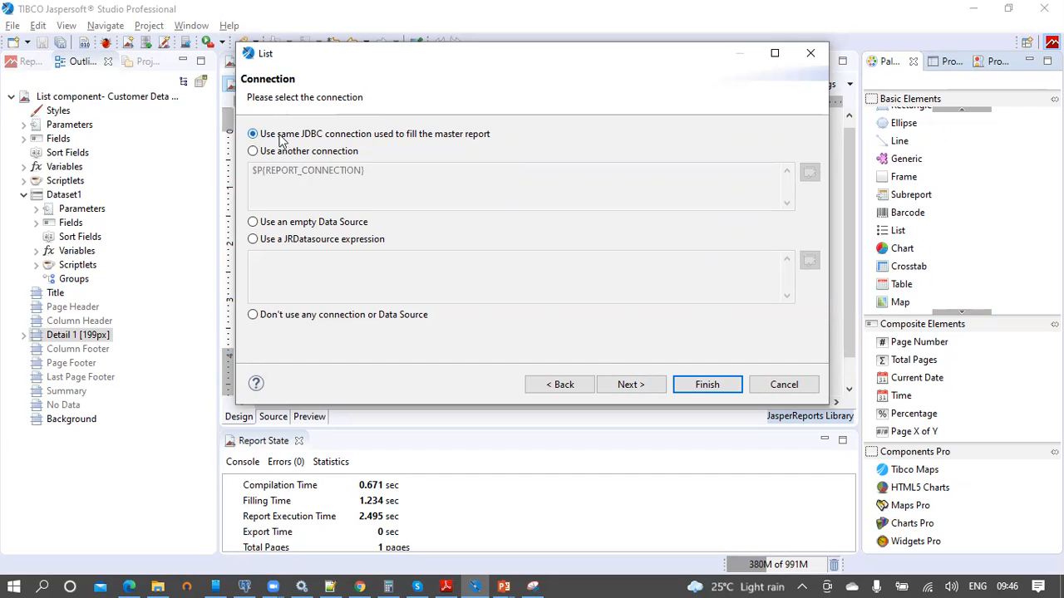
{"action": "left_click", "coordinate": [631, 391]}
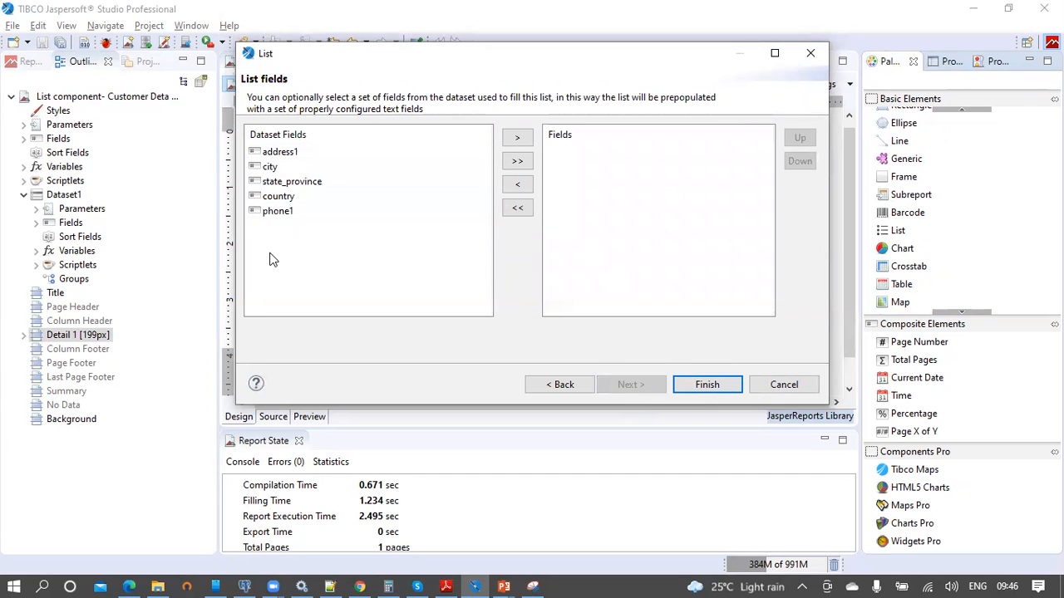
{"action": "left_click", "coordinate": [519, 162]}
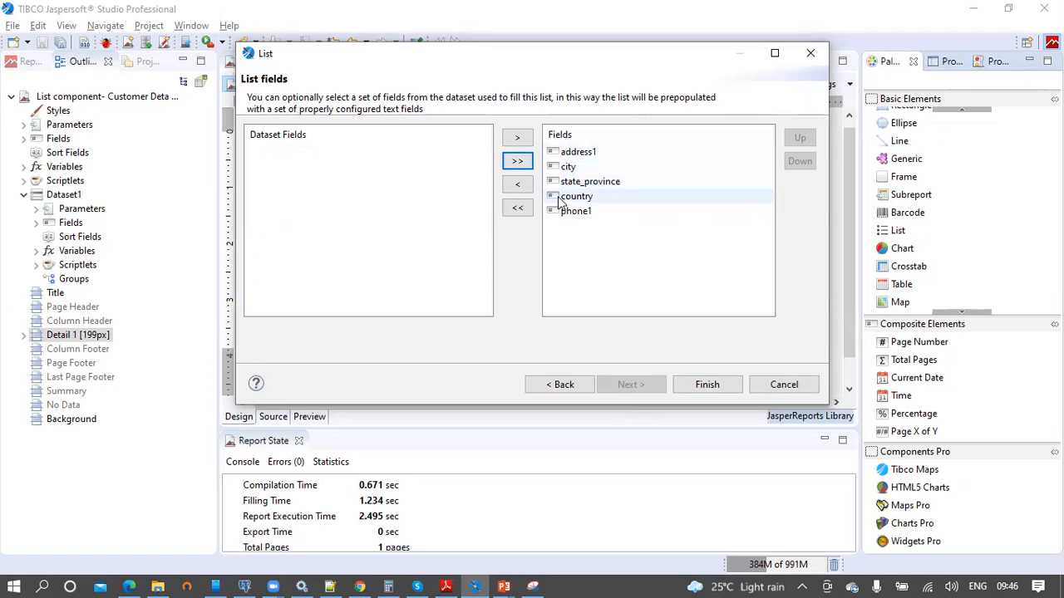
{"action": "left_click", "coordinate": [707, 385]}
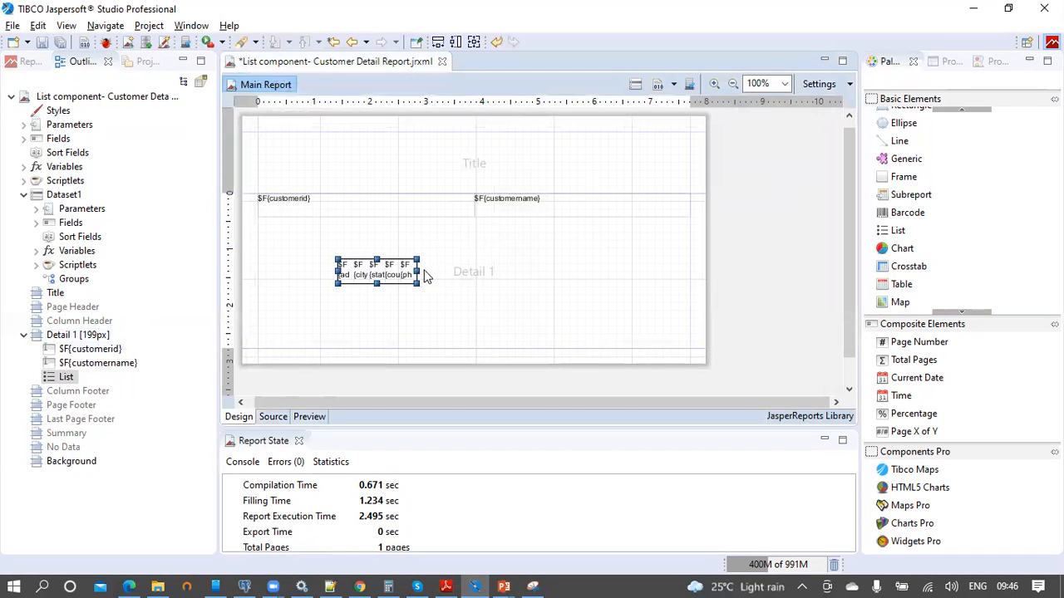
Enlarge the List element in the Detail 1 band to about 4 by 2.2 ruler units
{"action": "left_click_drag", "start_coordinate": [420, 271], "coordinate": [562, 271]}
{"action": "left_click_drag", "start_coordinate": [457, 277], "coordinate": [449, 342]}
Open the List for editing and stack its address1, city, state_province, country and phone1 fields in one column starting about 1.7 ruler units across
{"action": "double_click", "coordinate": [490, 261]}
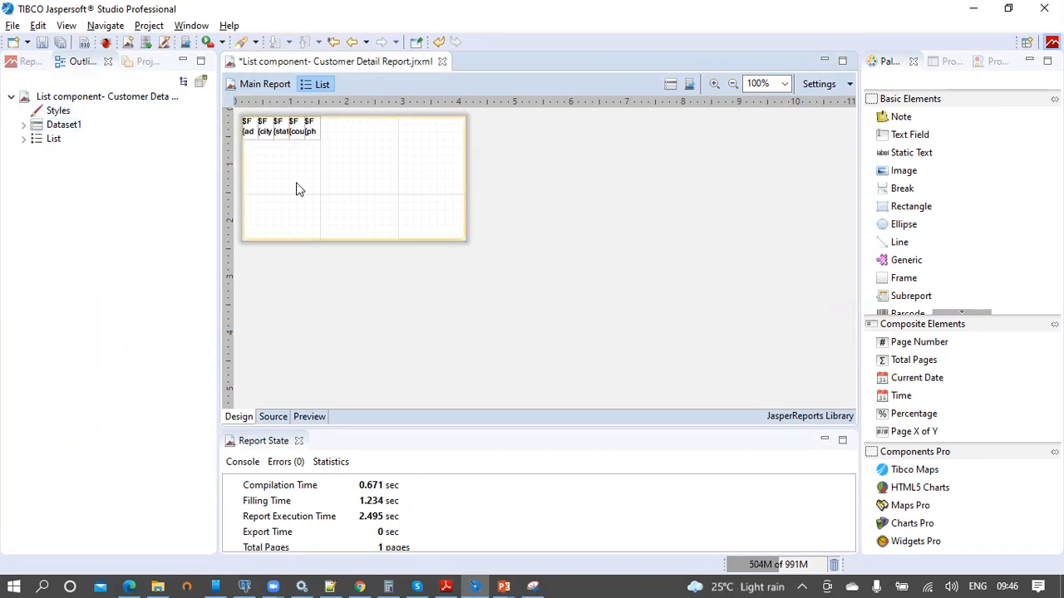
{"action": "left_click", "coordinate": [24, 140]}
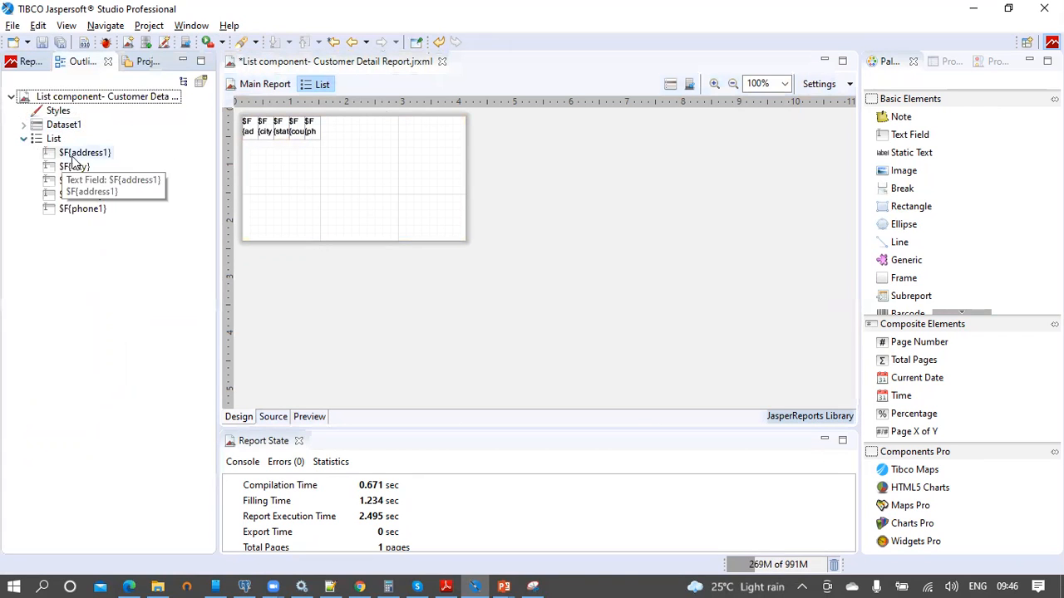
{"action": "left_click", "coordinate": [312, 133]}
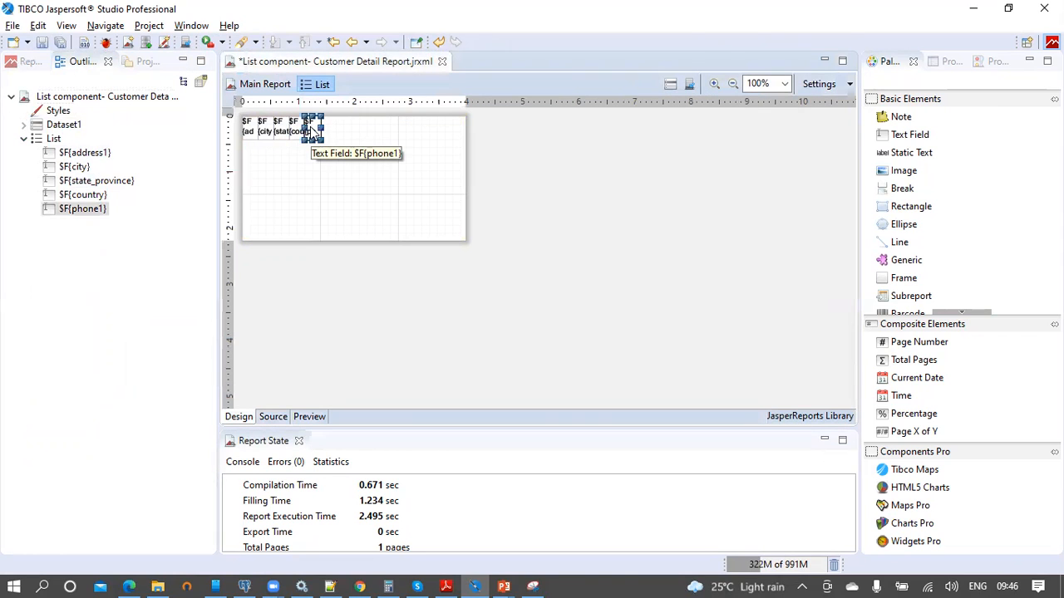
{"action": "left_click", "coordinate": [338, 142]}
{"action": "left_click_drag", "start_coordinate": [310, 133], "coordinate": [344, 186]}
{"action": "left_click_drag", "start_coordinate": [283, 125], "coordinate": [350, 148]}
{"action": "left_click_drag", "start_coordinate": [361, 226], "coordinate": [324, 130]}
{"action": "left_click_drag", "start_coordinate": [347, 172], "coordinate": [344, 193]}
{"action": "left_click_drag", "start_coordinate": [252, 131], "coordinate": [342, 133]}
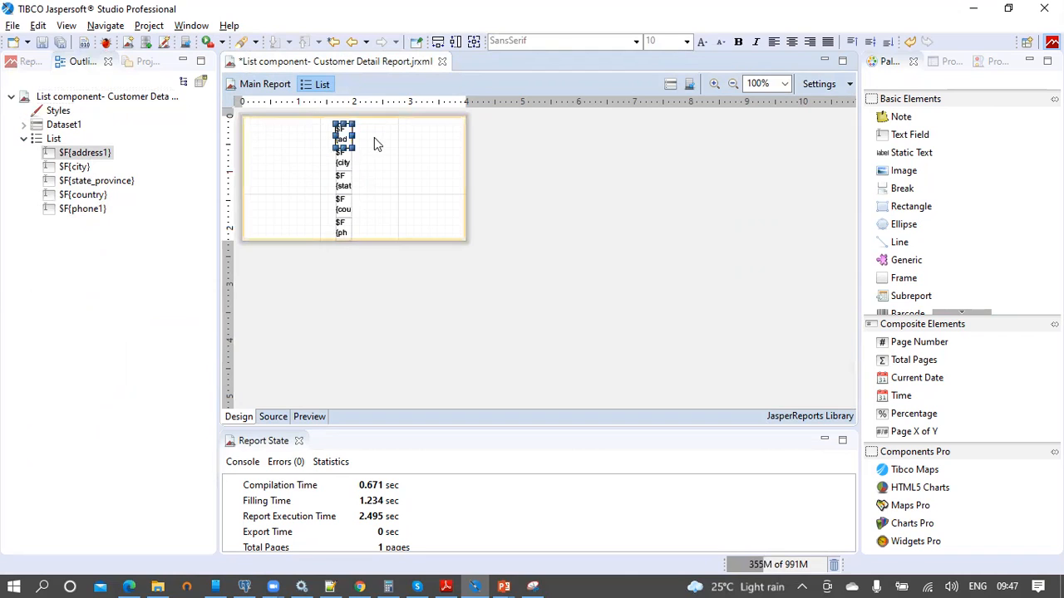
Widen all five stacked fields together to about 2.2 ruler units and move them flush with the List's upper edge
{"action": "left_click", "coordinate": [353, 191]}
{"action": "left_click_drag", "start_coordinate": [361, 236], "coordinate": [320, 118]}
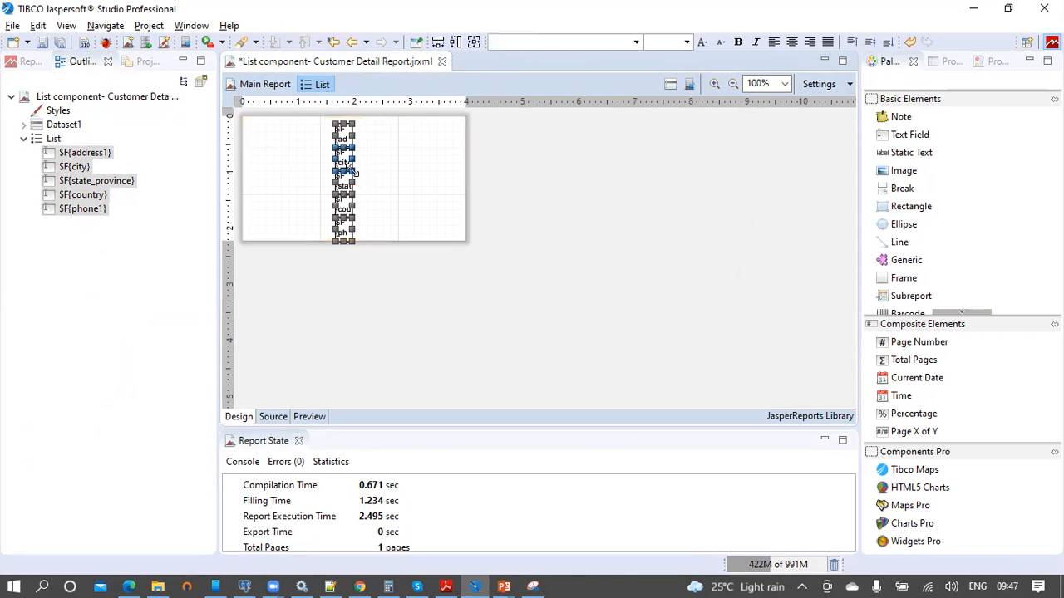
{"action": "left_click_drag", "start_coordinate": [360, 206], "coordinate": [461, 207]}
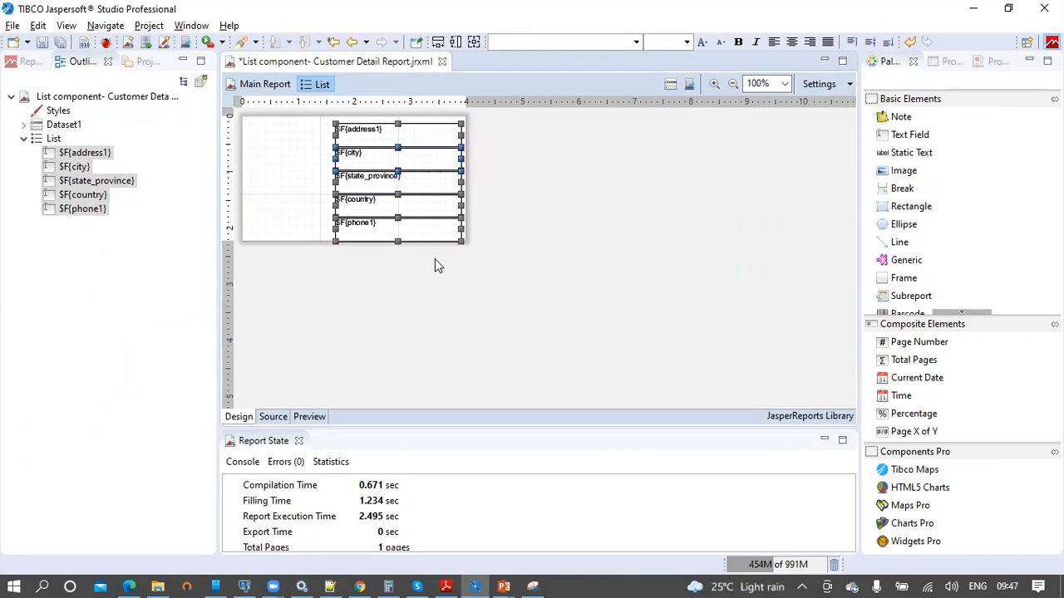
{"action": "left_click_drag", "start_coordinate": [372, 146], "coordinate": [371, 138]}
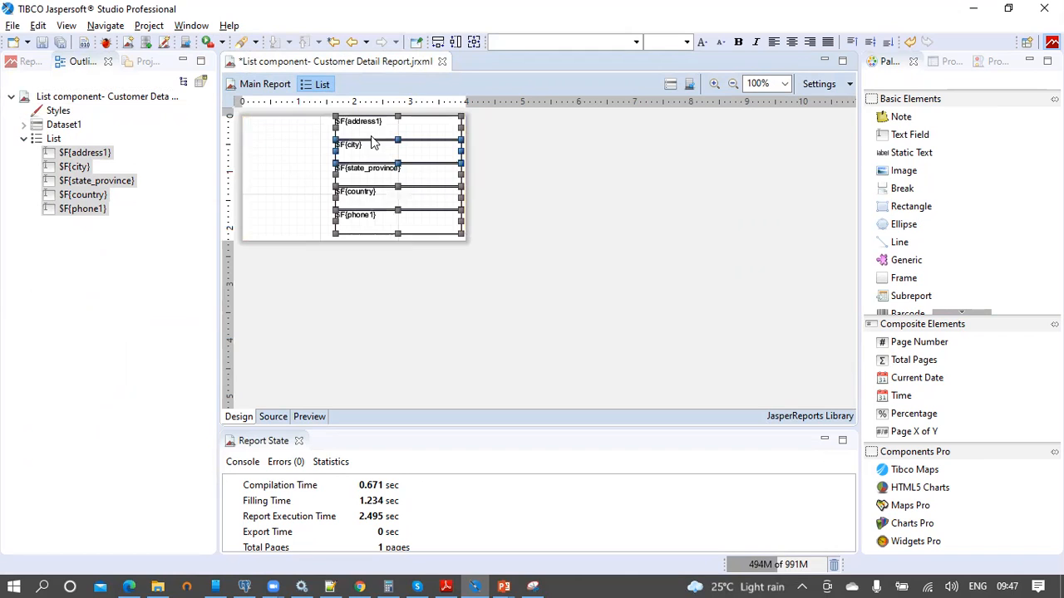
{"action": "left_click", "coordinate": [285, 158]}
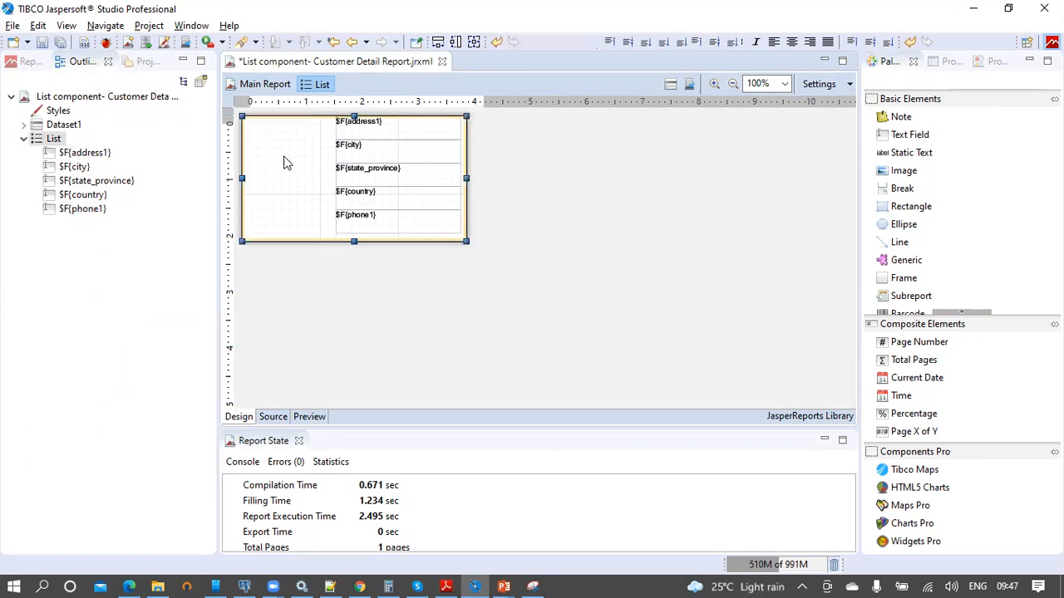
Add a text field about 1.7 ruler units wide beside the address1 field and set its expression to "Address"
{"action": "left_click", "coordinate": [378, 135]}
{"action": "left_click", "coordinate": [386, 155], "text": "shift"}
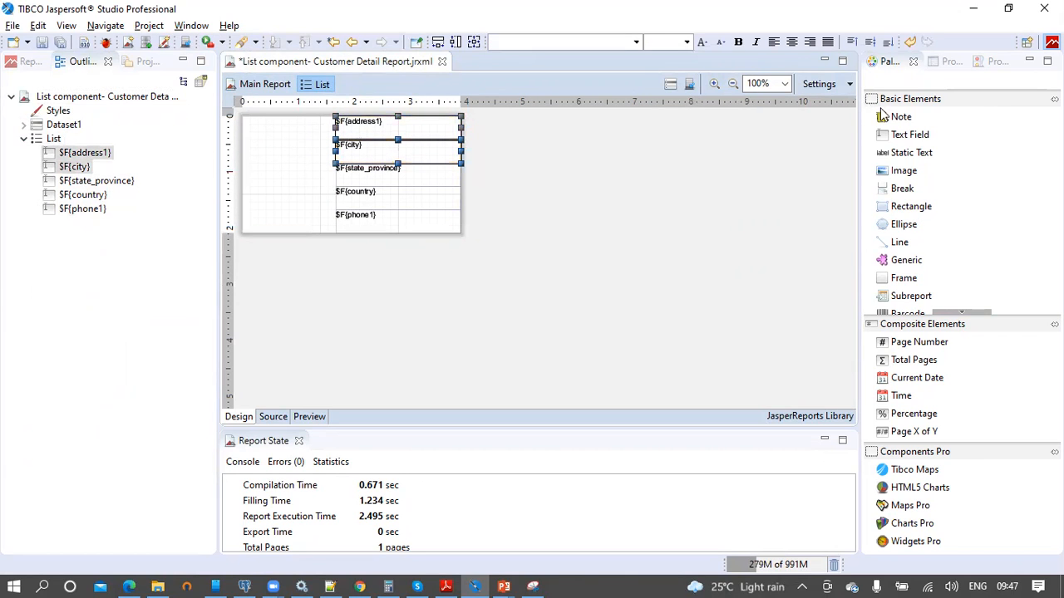
{"action": "left_click_drag", "start_coordinate": [903, 138], "coordinate": [337, 133]}
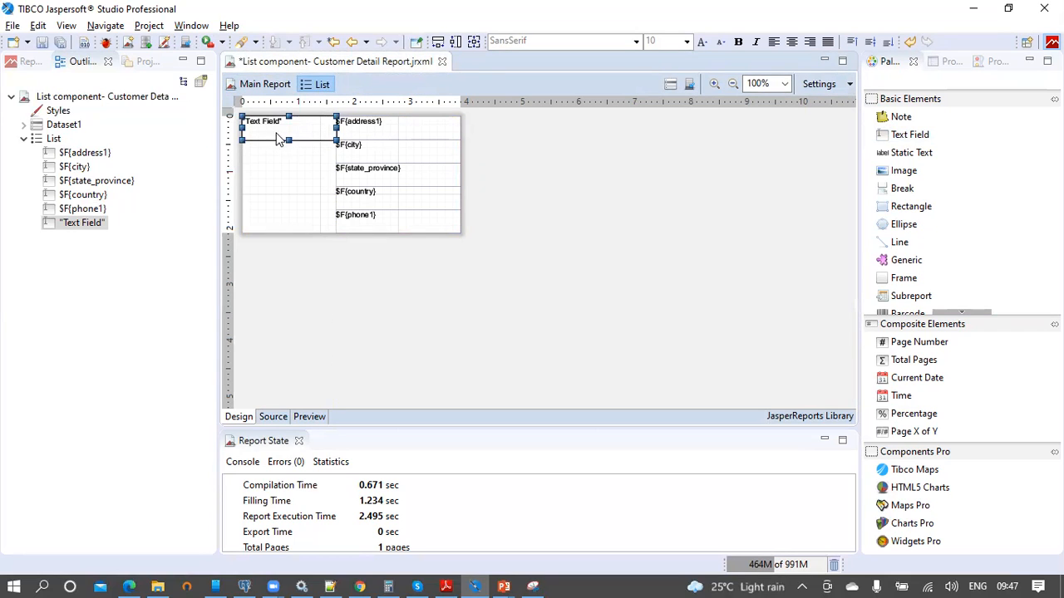
{"action": "double_click", "coordinate": [304, 133]}
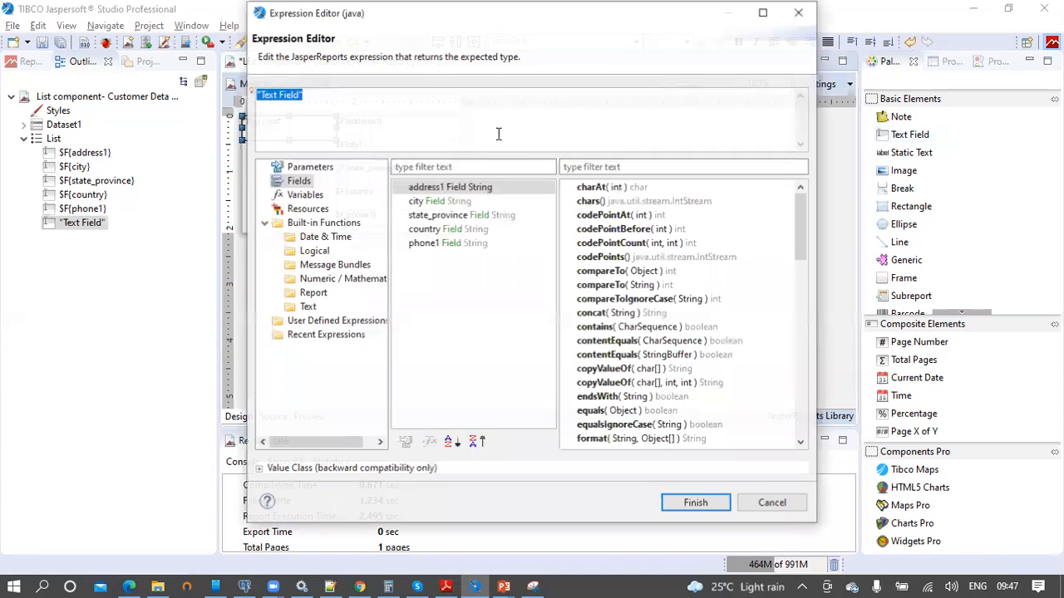
{"action": "type", "text": "\"Address"}
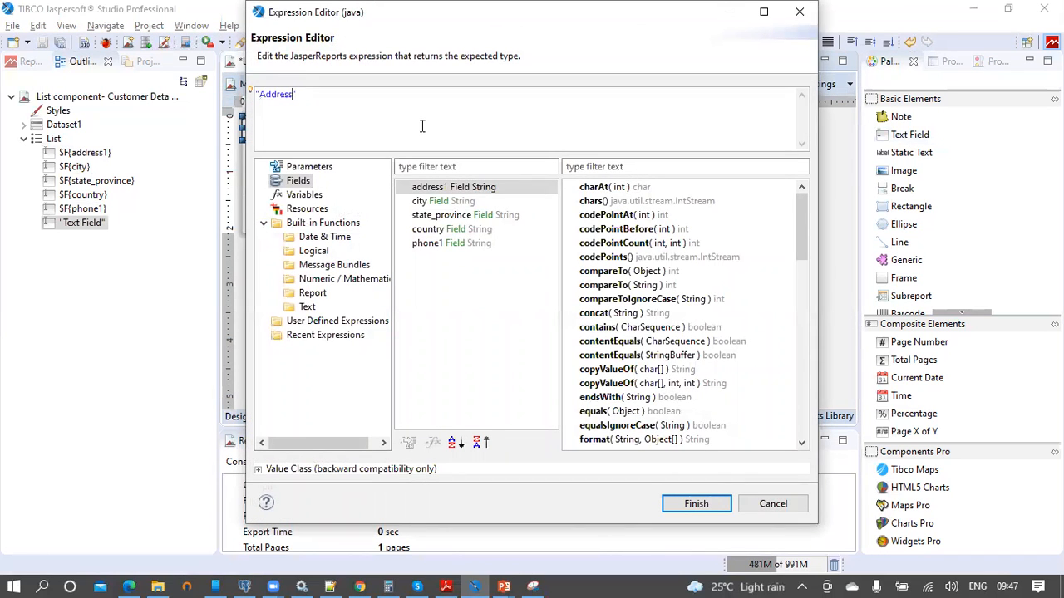
{"action": "left_click", "coordinate": [697, 504]}
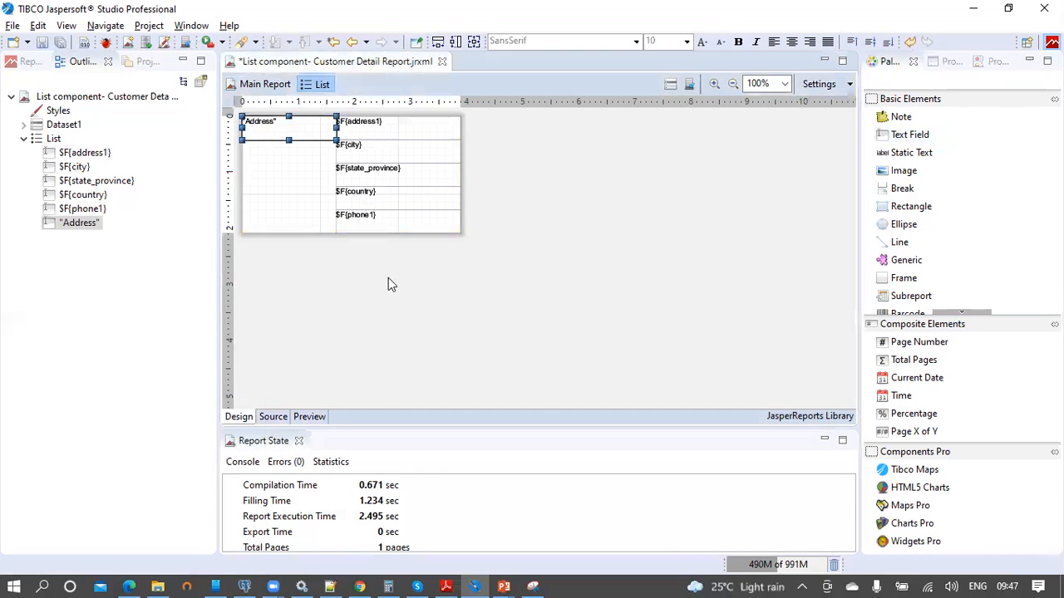
Place two copies of the "Address" label directly below it, beside the city and state_province fields
{"action": "left_click", "coordinate": [292, 158]}
{"action": "key", "text": "ctrl+v"}
{"action": "left_click_drag", "start_coordinate": [292, 133], "coordinate": [287, 152]}
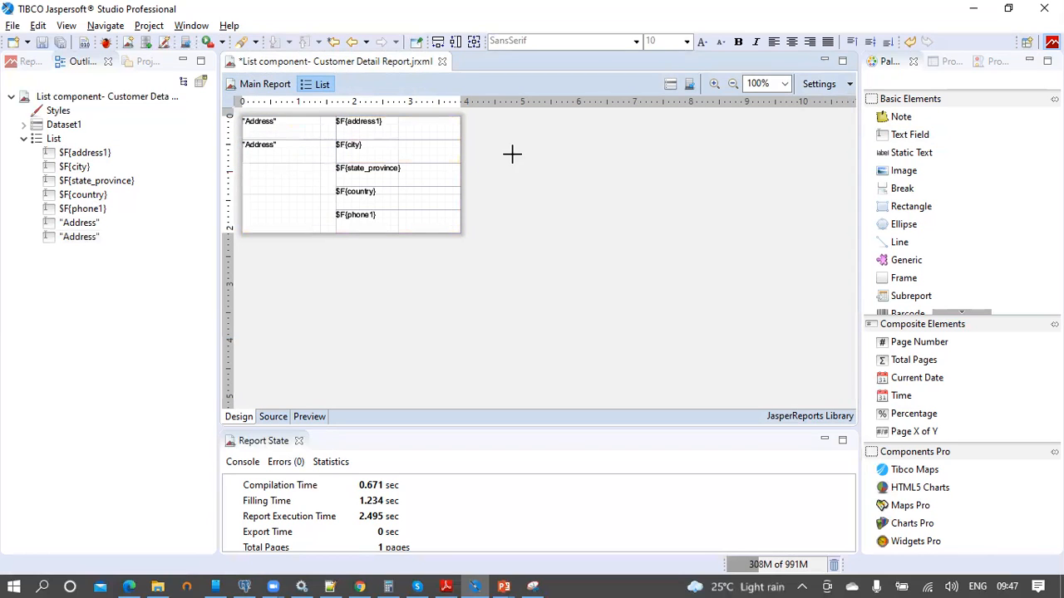
{"action": "left_click", "coordinate": [292, 179]}
{"action": "key", "text": "ctrl+v"}
{"action": "left_click_drag", "start_coordinate": [290, 154], "coordinate": [287, 180]}
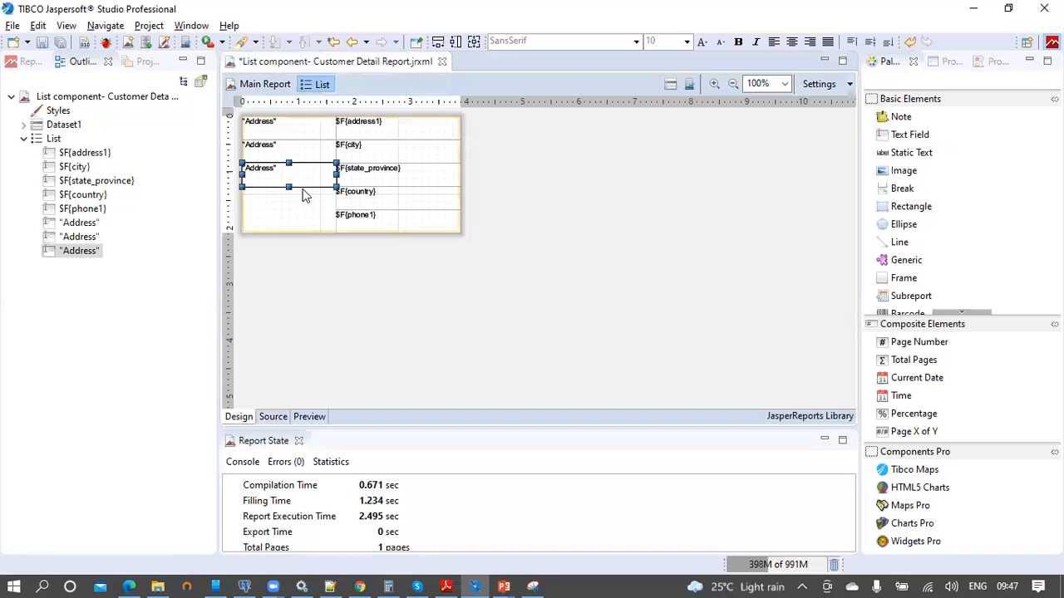
Place two more copies of the "Address" label beside the country and phone1 fields to complete the label column
{"action": "key", "text": "ctrl+v"}
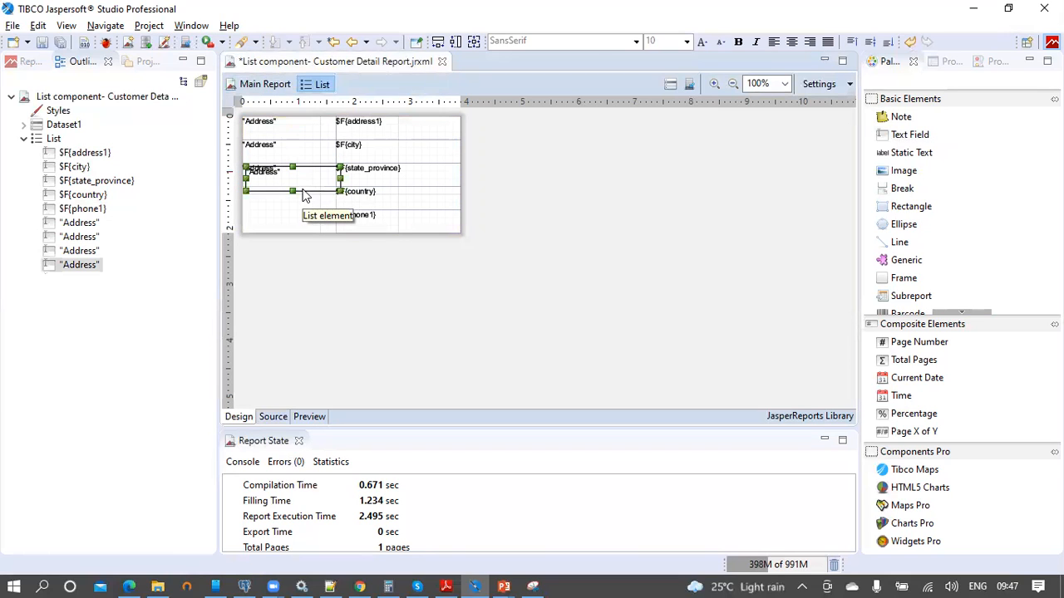
{"action": "left_click_drag", "start_coordinate": [304, 205], "coordinate": [296, 199]}
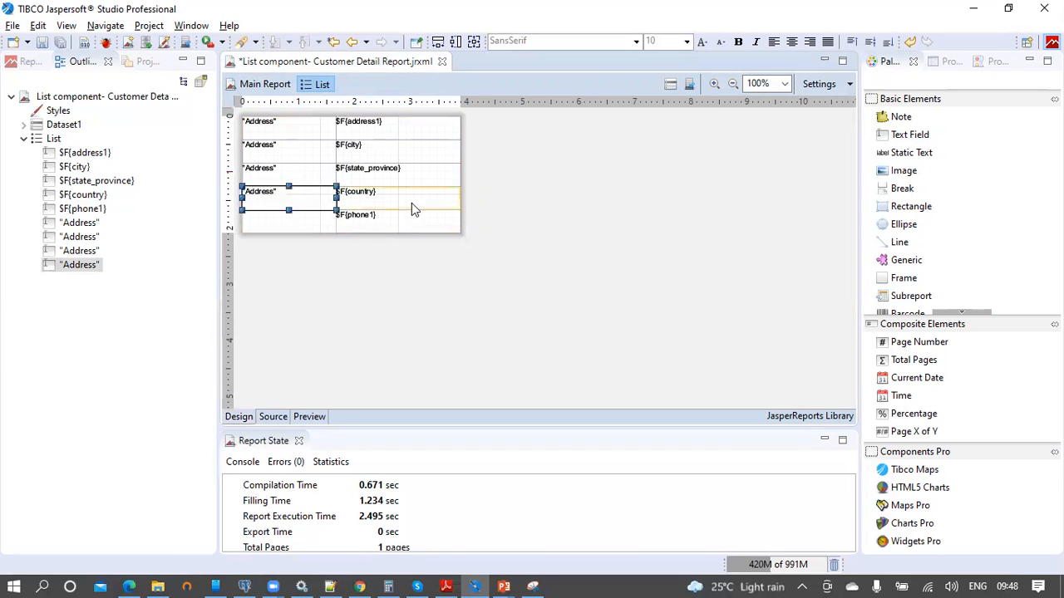
{"action": "left_click", "coordinate": [513, 191]}
{"action": "left_click", "coordinate": [329, 199]}
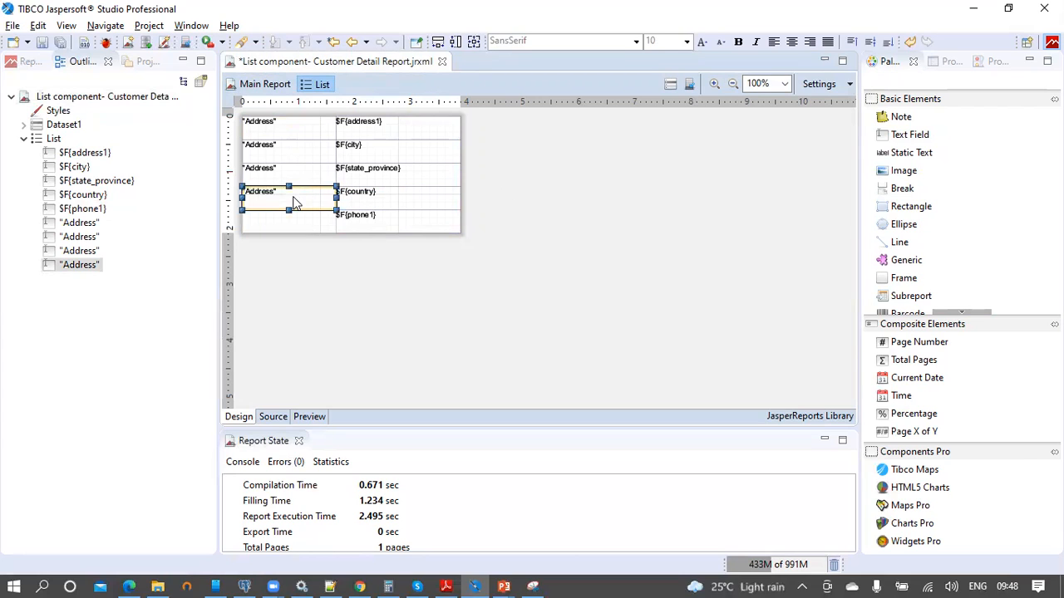
{"action": "key", "text": "ctrl+v"}
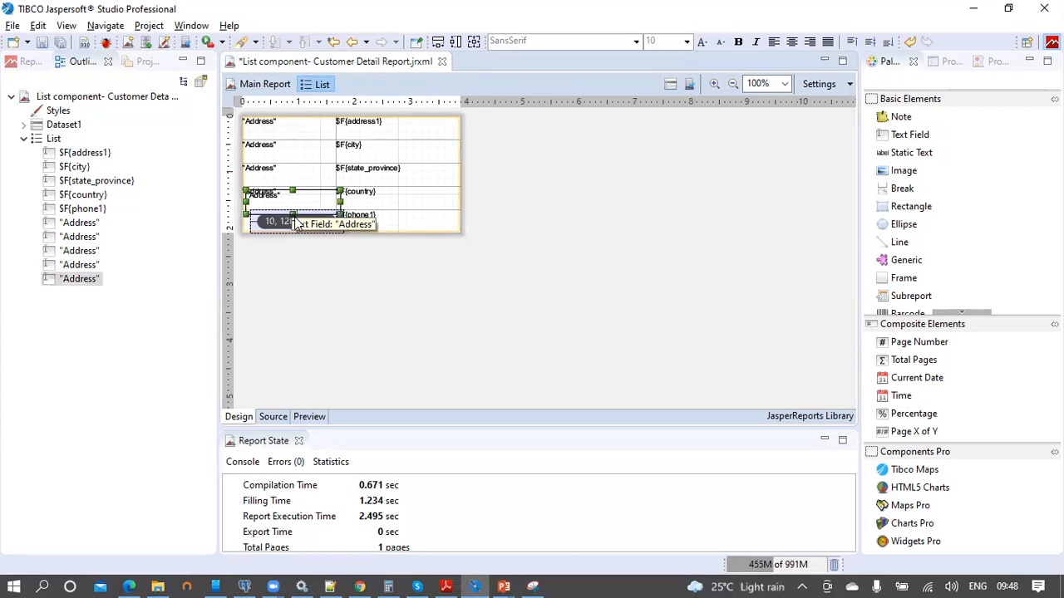
{"action": "left_click_drag", "start_coordinate": [293, 211], "coordinate": [291, 228]}
{"action": "left_click", "coordinate": [369, 271]}
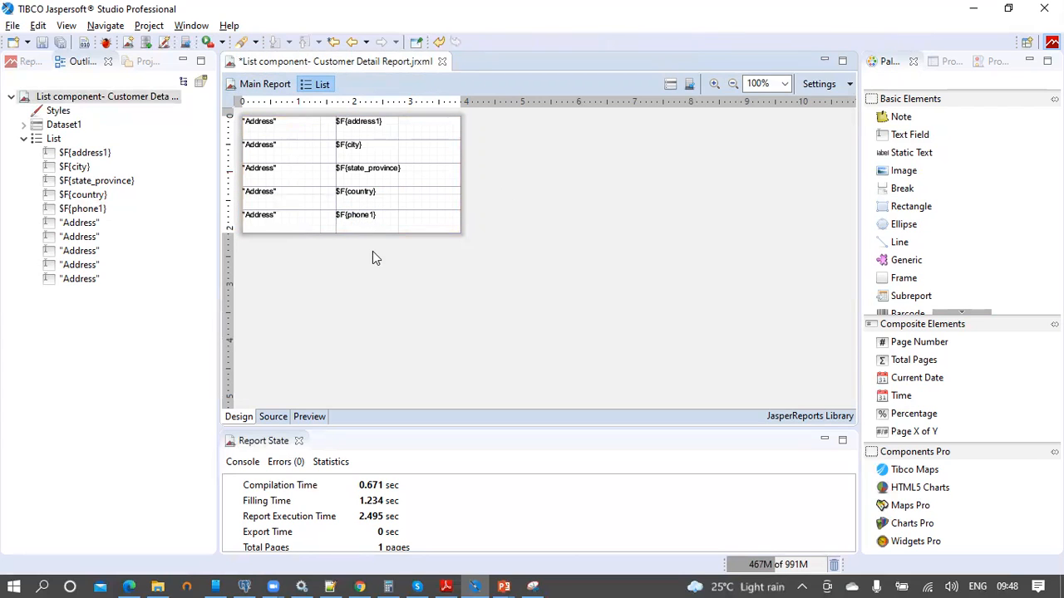
Turn off the grid display in the design view
{"action": "left_click", "coordinate": [301, 204]}
{"action": "left_click", "coordinate": [300, 180]}
{"action": "left_click", "coordinate": [850, 84]}
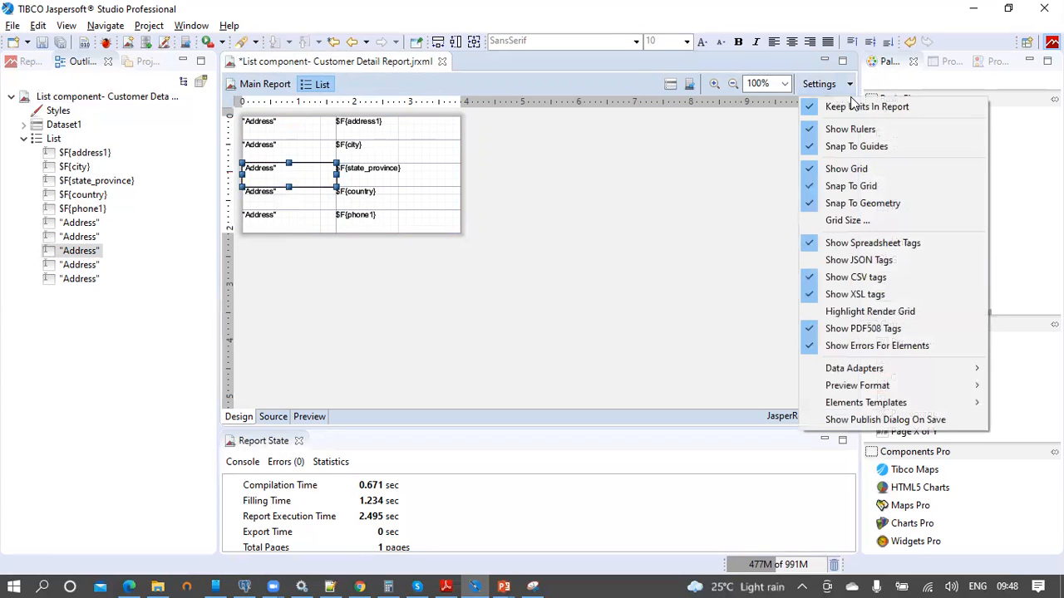
{"action": "left_click", "coordinate": [846, 167]}
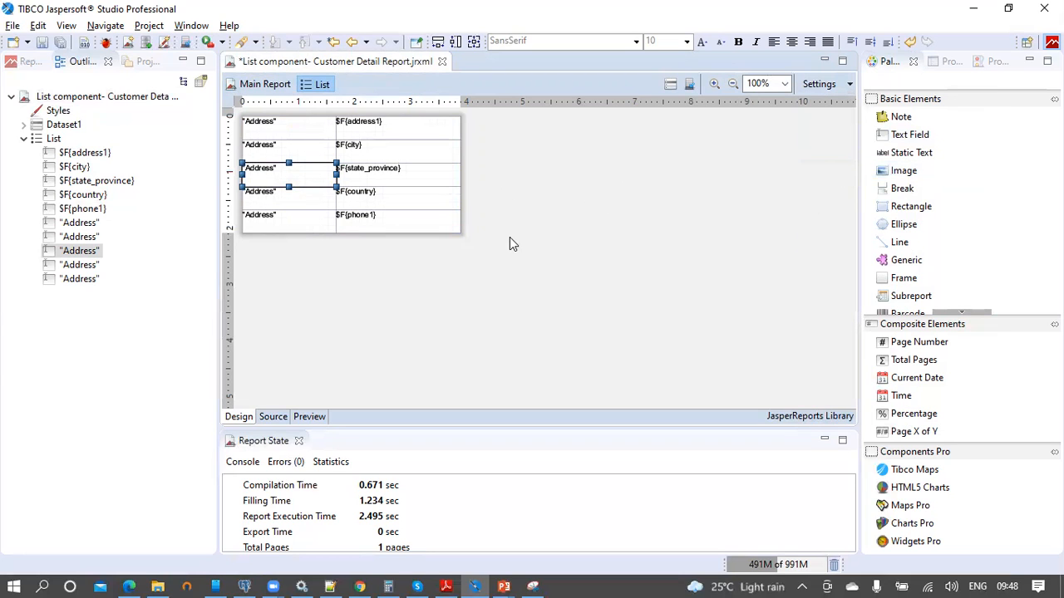
Center the text of all ten labels and fields in the List horizontally and vertically, and widen the palette area
{"action": "left_click_drag", "start_coordinate": [532, 258], "coordinate": [236, 107]}
{"action": "left_click", "coordinate": [546, 199]}
{"action": "scroll", "coordinate": [548, 206], "scroll_direction": "up", "scroll_amount": 1}
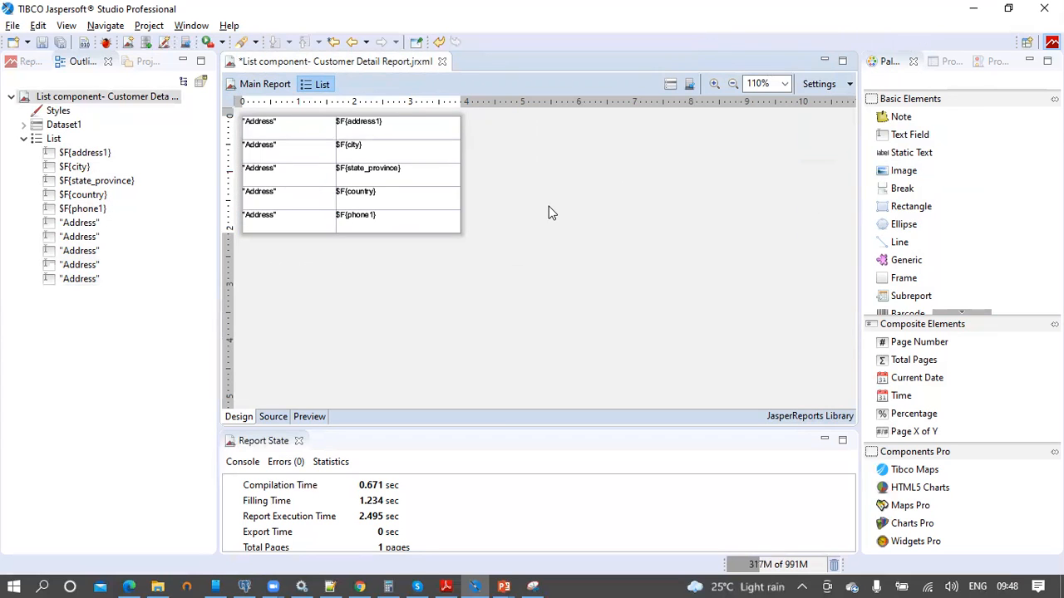
{"action": "scroll", "coordinate": [548, 206], "scroll_direction": "up", "scroll_amount": 4}
{"action": "scroll", "coordinate": [682, 258], "scroll_direction": "up", "scroll_amount": 1}
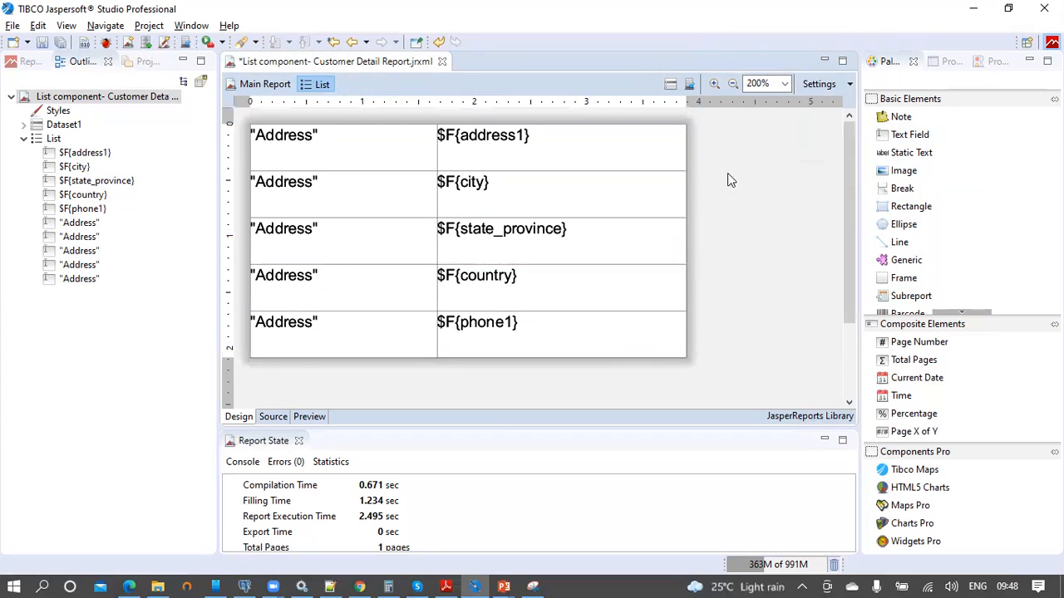
{"action": "left_click", "coordinate": [548, 325]}
{"action": "left_click", "coordinate": [394, 339], "text": "shift"}
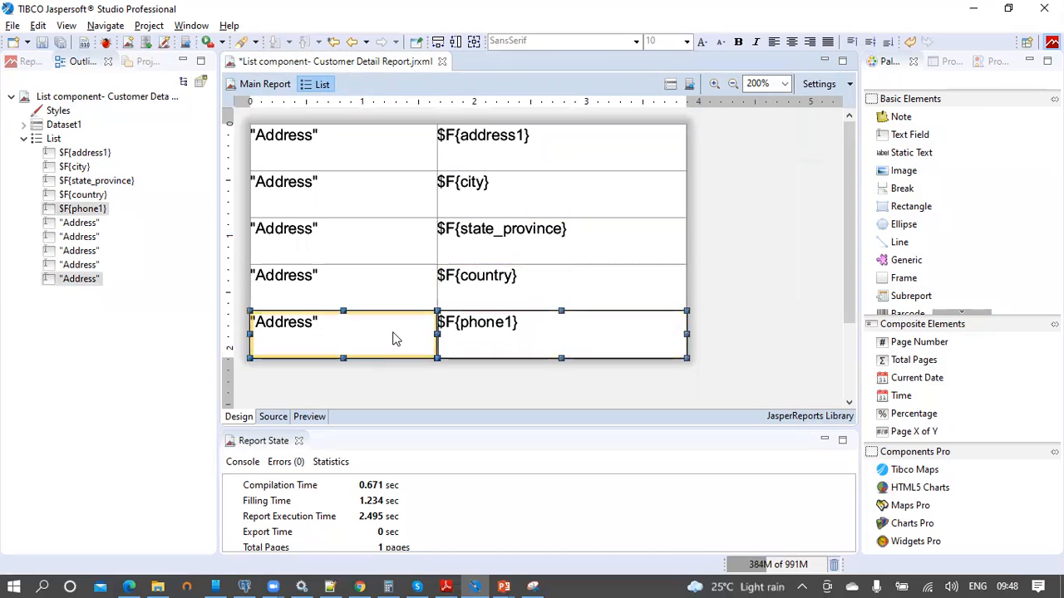
{"action": "left_click", "coordinate": [379, 281], "text": "shift"}
{"action": "left_click", "coordinate": [378, 241], "text": "shift"}
{"action": "left_click", "coordinate": [376, 208], "text": "shift"}
{"action": "left_click", "coordinate": [375, 153], "text": "shift"}
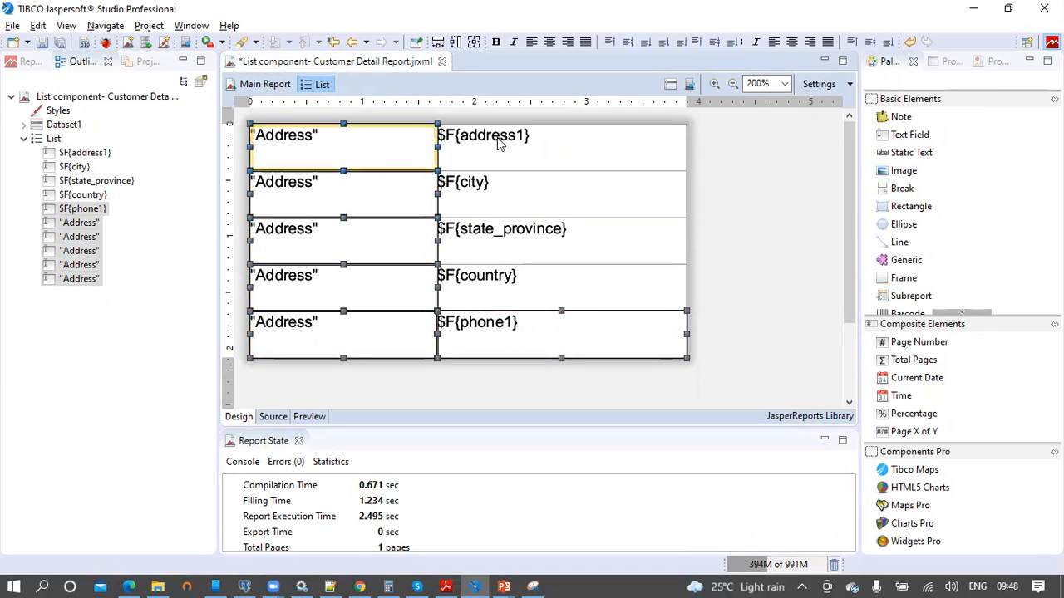
{"action": "left_click", "coordinate": [499, 144], "text": "shift"}
{"action": "left_click", "coordinate": [508, 188], "text": "shift"}
{"action": "left_click", "coordinate": [524, 243], "text": "shift"}
{"action": "left_click", "coordinate": [524, 298], "text": "shift"}
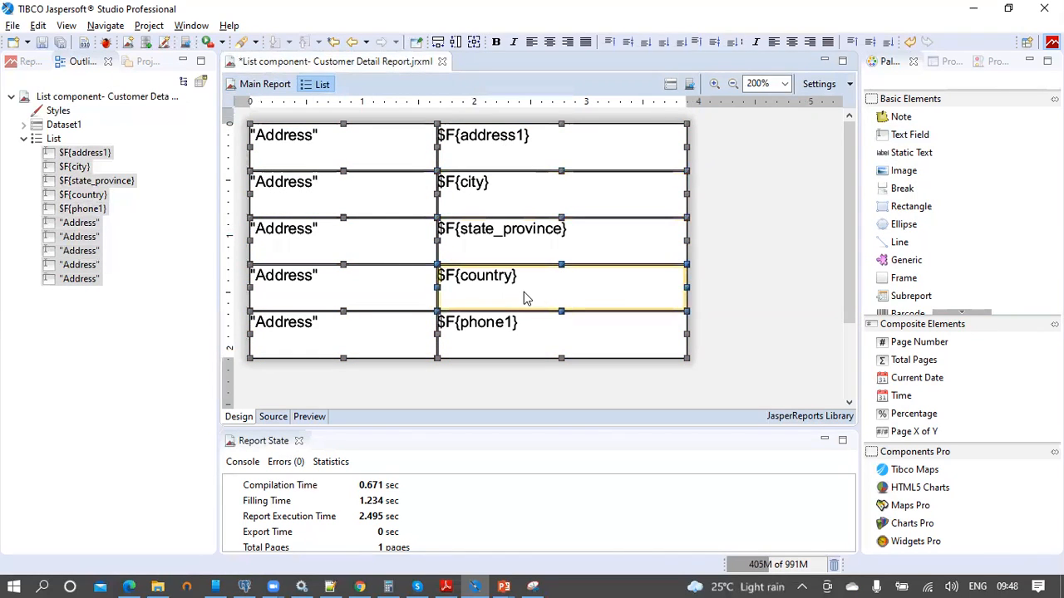
{"action": "left_click", "coordinate": [792, 41]}
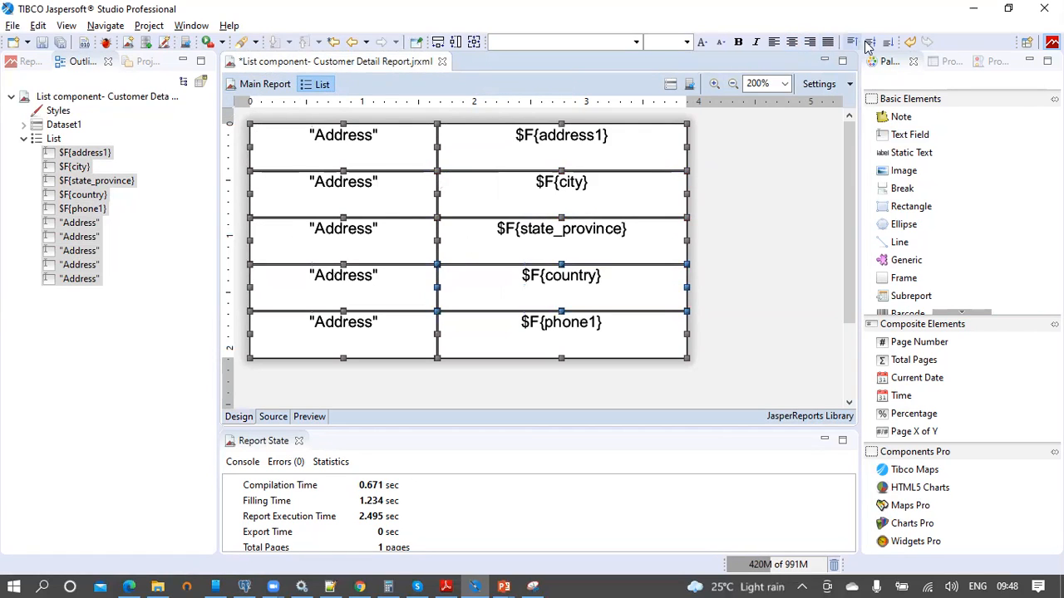
{"action": "left_click", "coordinate": [870, 42]}
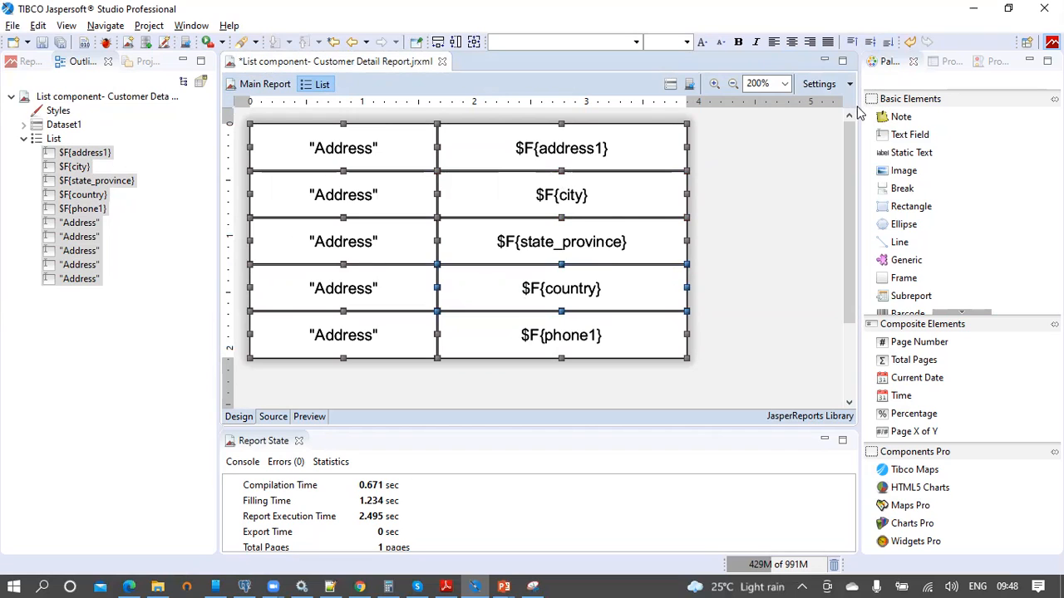
{"action": "left_click_drag", "start_coordinate": [859, 106], "coordinate": [781, 113]}
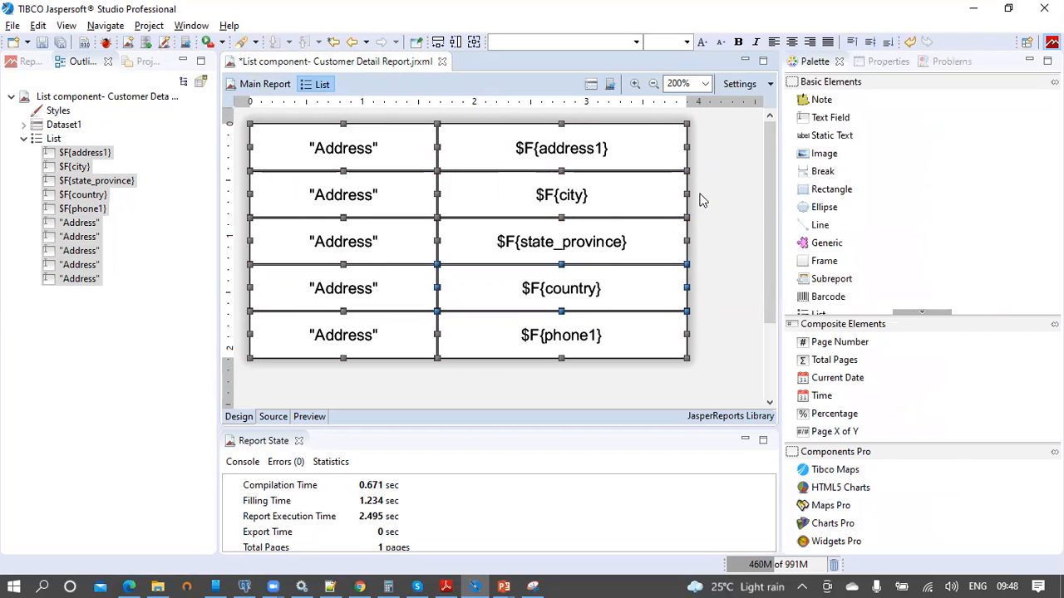
Set the label beside the city field to "City" and the label beside the state_province field to "State"
{"action": "left_click", "coordinate": [366, 201]}
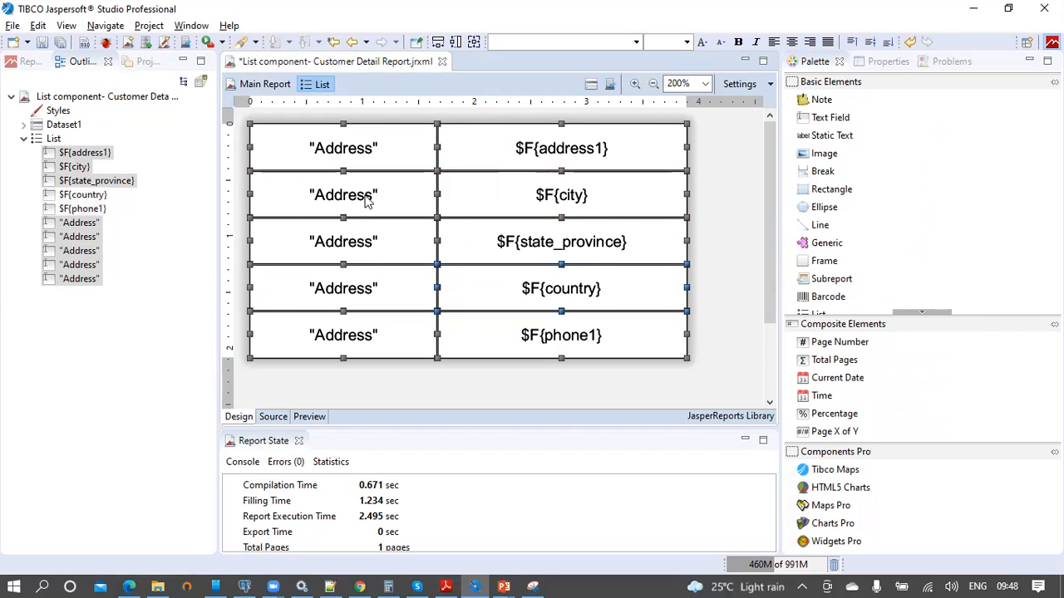
{"action": "double_click", "coordinate": [366, 202]}
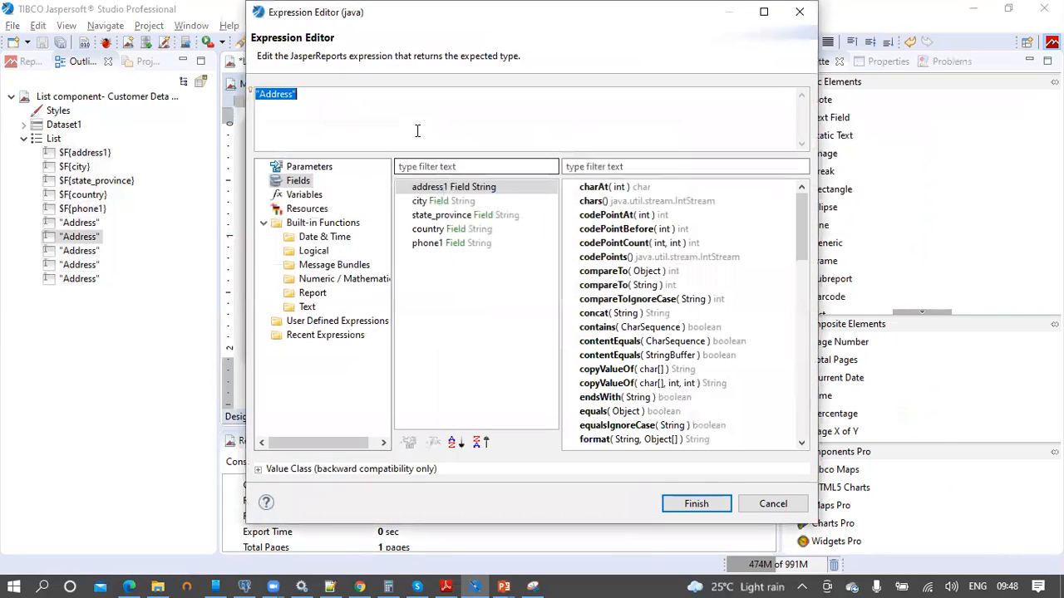
{"action": "key", "text": "Delete"}
{"action": "left_click", "coordinate": [696, 503]}
{"action": "left_click", "coordinate": [394, 248]}
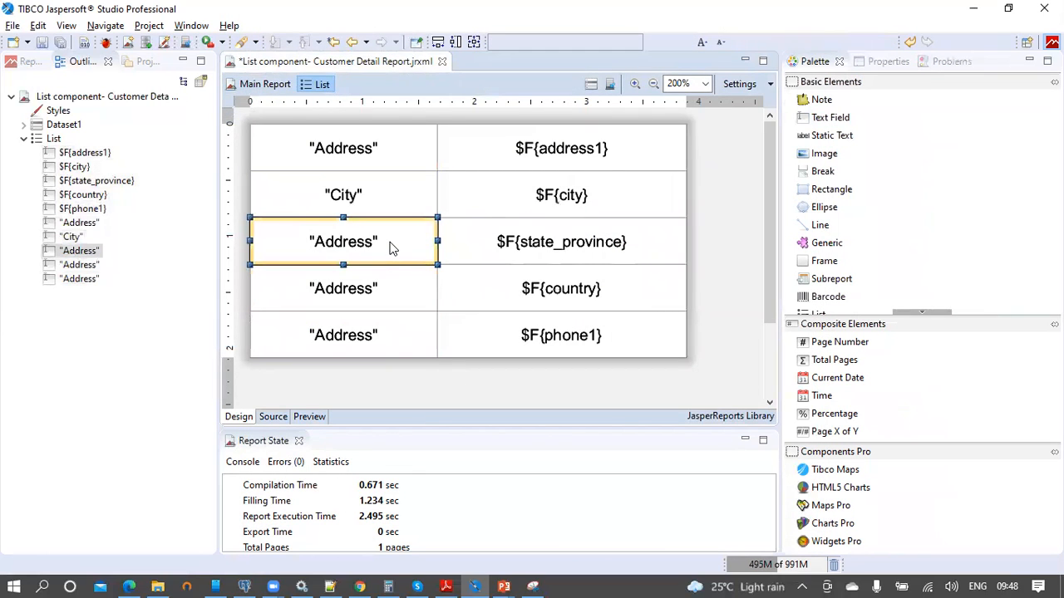
{"action": "double_click", "coordinate": [393, 249]}
{"action": "type", "text": "\"S"}
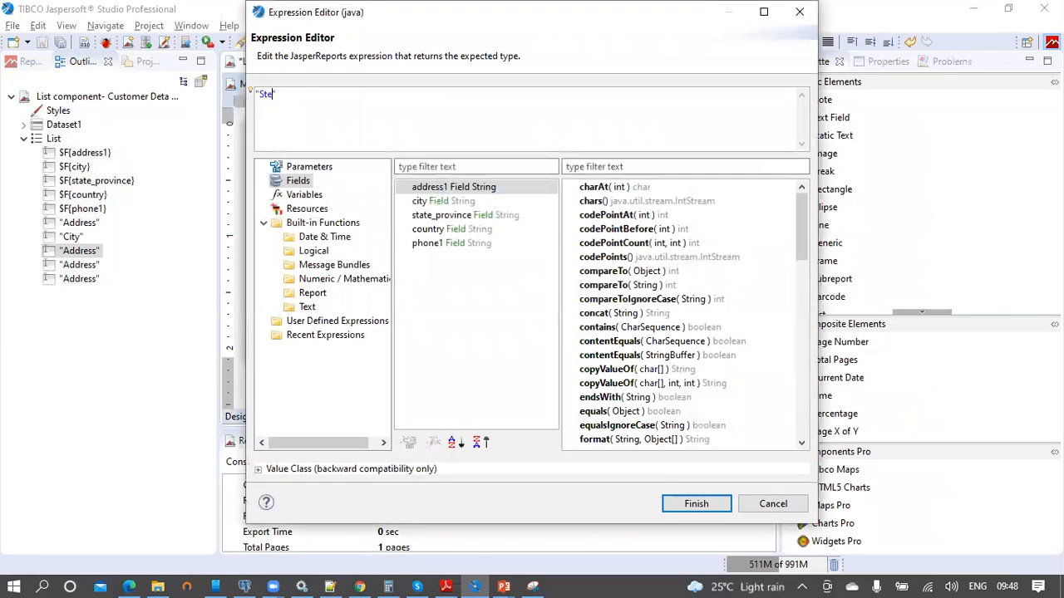
{"action": "type", "text": "tate\""}
{"action": "left_click", "coordinate": [672, 503]}
Set the label beside the country field to "Country"
{"action": "left_click", "coordinate": [404, 297]}
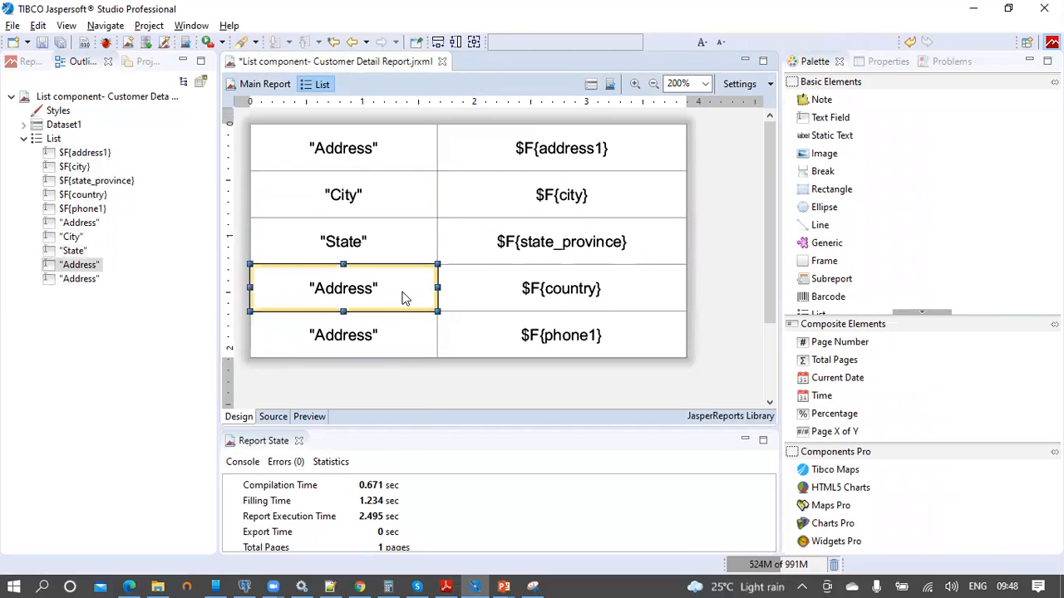
{"action": "double_click", "coordinate": [404, 297]}
{"action": "type", "text": "\""}
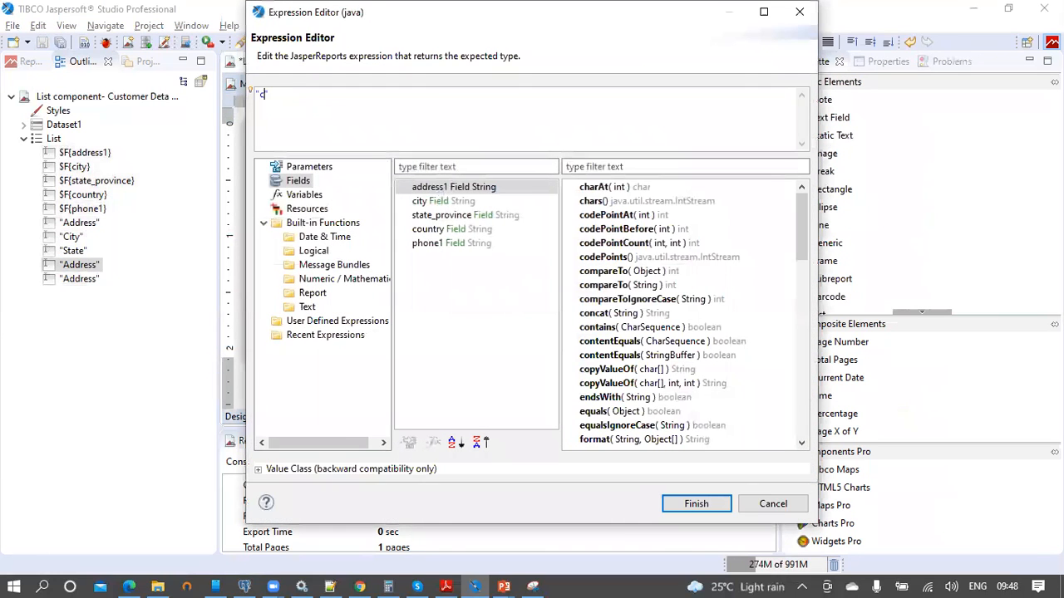
{"action": "type", "text": "Cp"}
{"action": "type", "text": "ountry\""}
{"action": "left_click", "coordinate": [673, 505]}
Set the label beside the phone1 field to "Phone" and save the report
{"action": "left_click", "coordinate": [391, 329]}
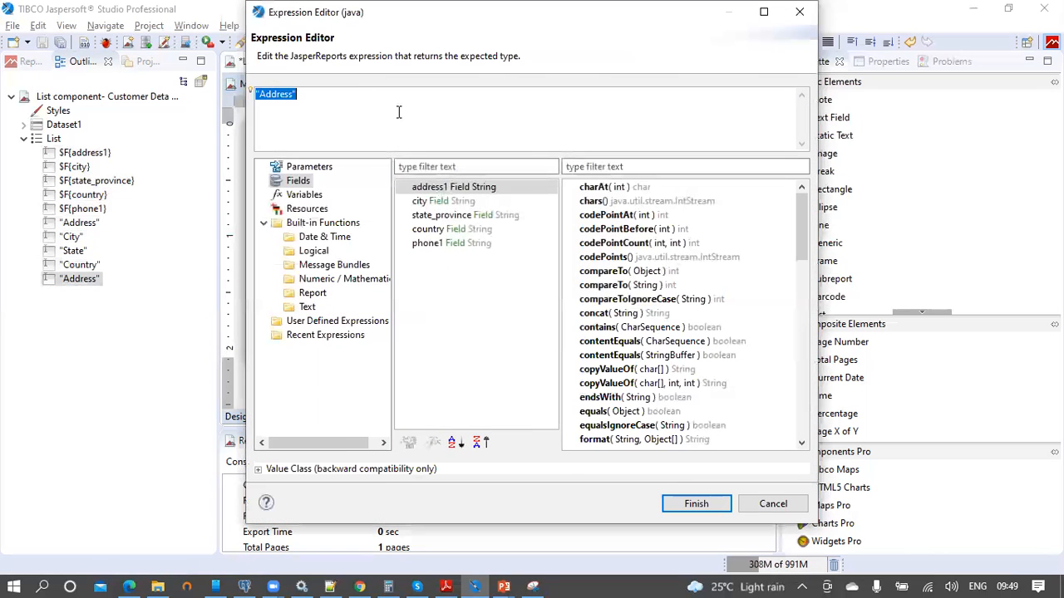
{"action": "type", "text": "\"Phone"}
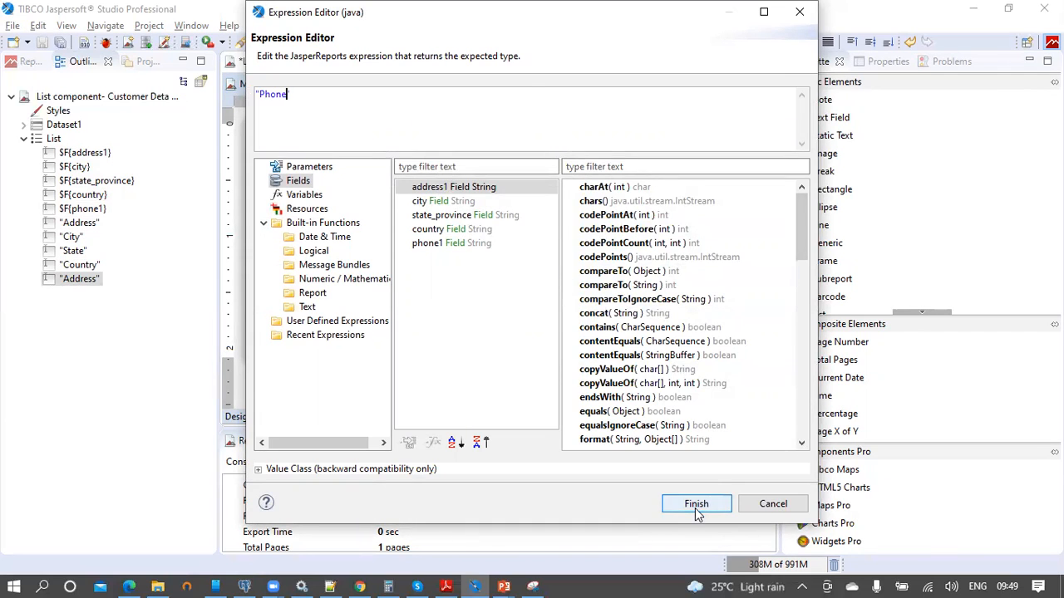
{"action": "left_click", "coordinate": [696, 504]}
{"action": "left_click", "coordinate": [41, 42]}
Return to the main report and examine the List element's dataset run and list properties, including the Ignore Width options
{"action": "left_click", "coordinate": [263, 85]}
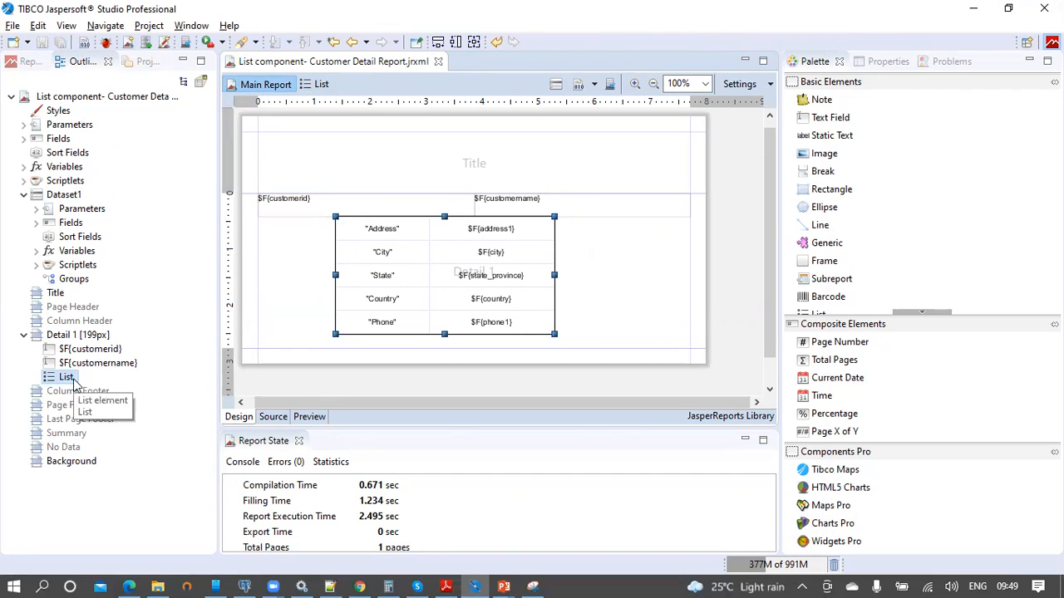
{"action": "left_click", "coordinate": [888, 62]}
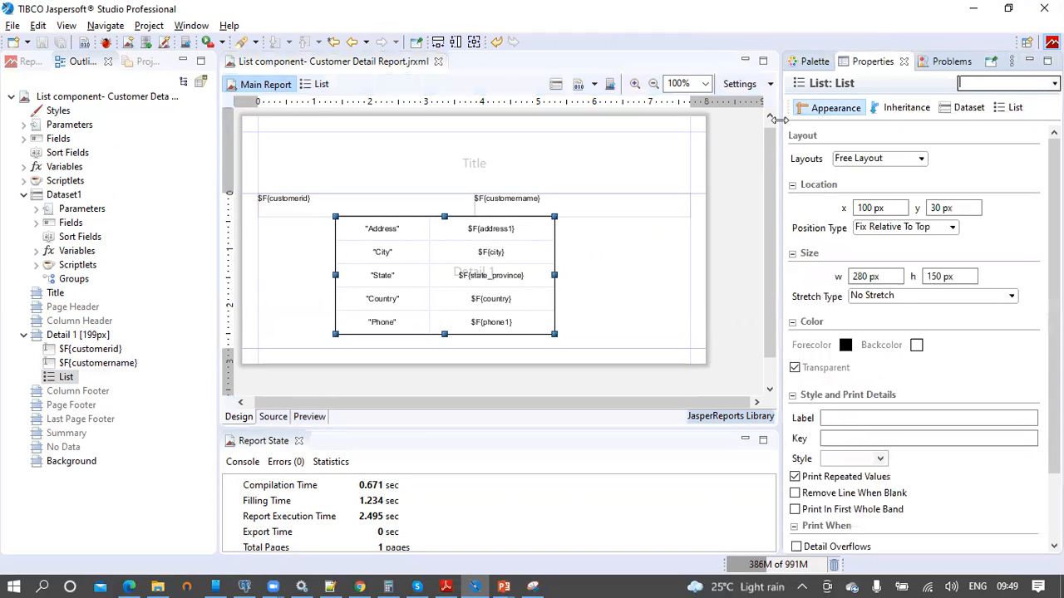
{"action": "left_click_drag", "start_coordinate": [691, 125], "coordinate": [666, 125]}
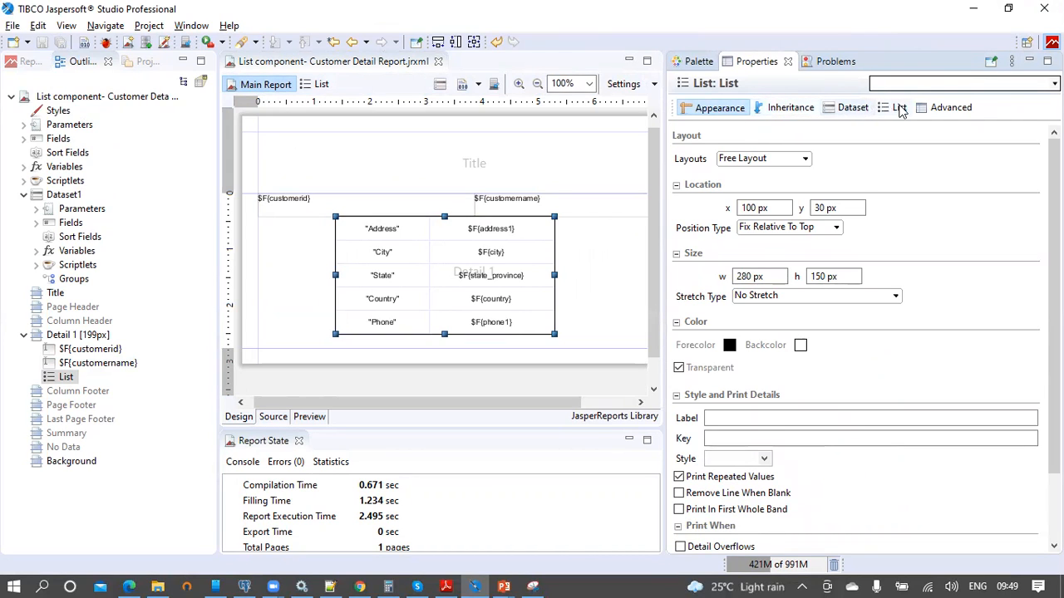
{"action": "left_click", "coordinate": [846, 112]}
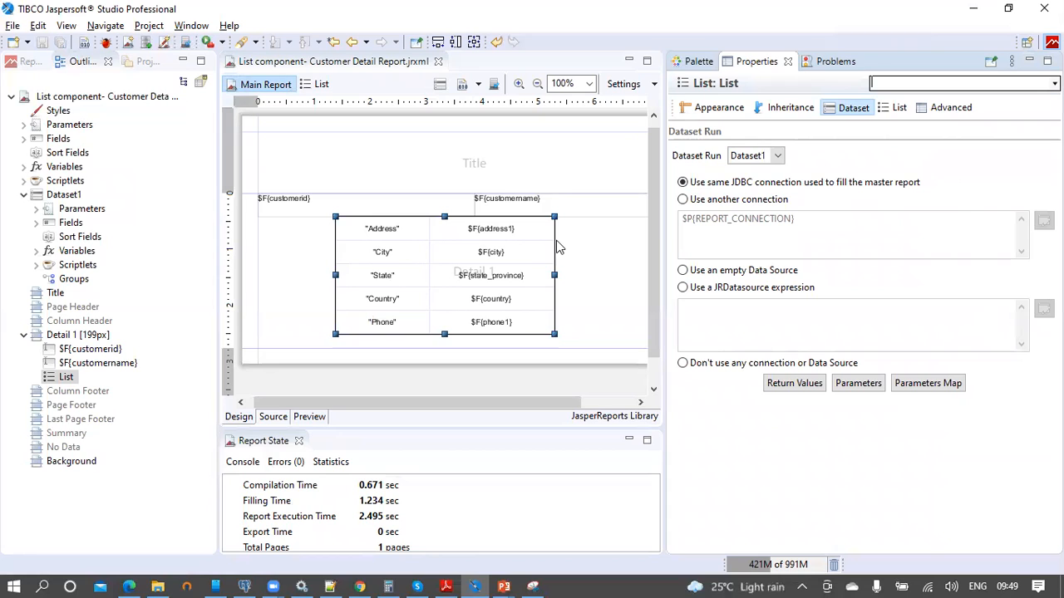
{"action": "left_click", "coordinate": [894, 114]}
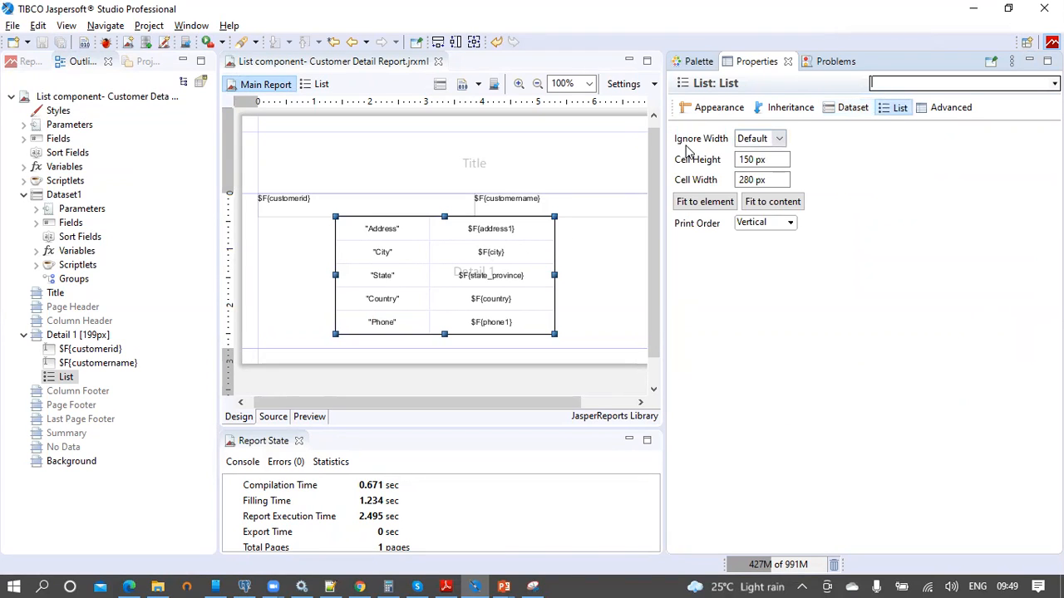
{"action": "left_click", "coordinate": [781, 140]}
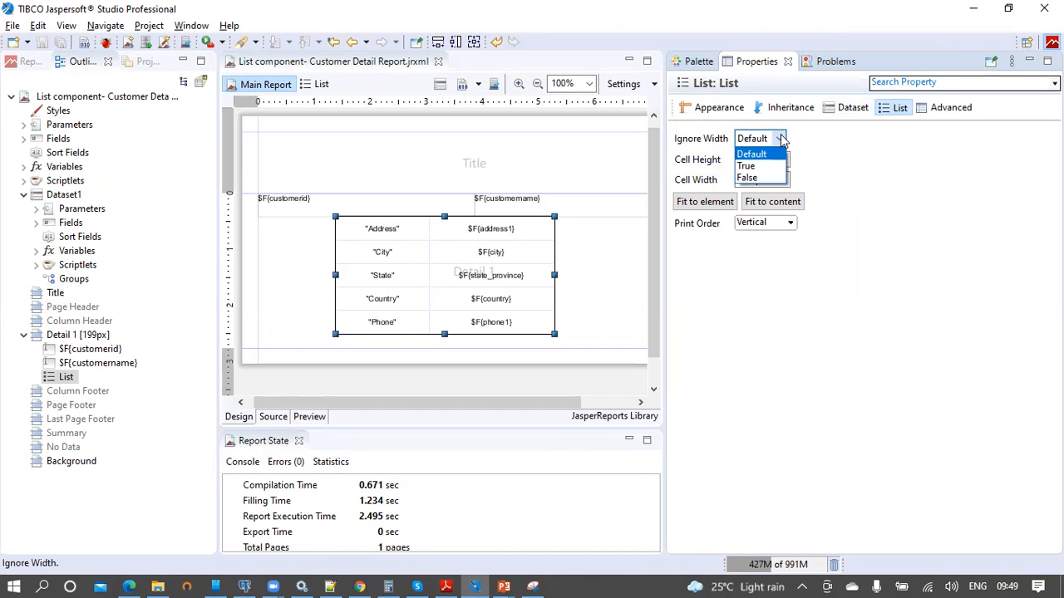
{"action": "left_click", "coordinate": [781, 140]}
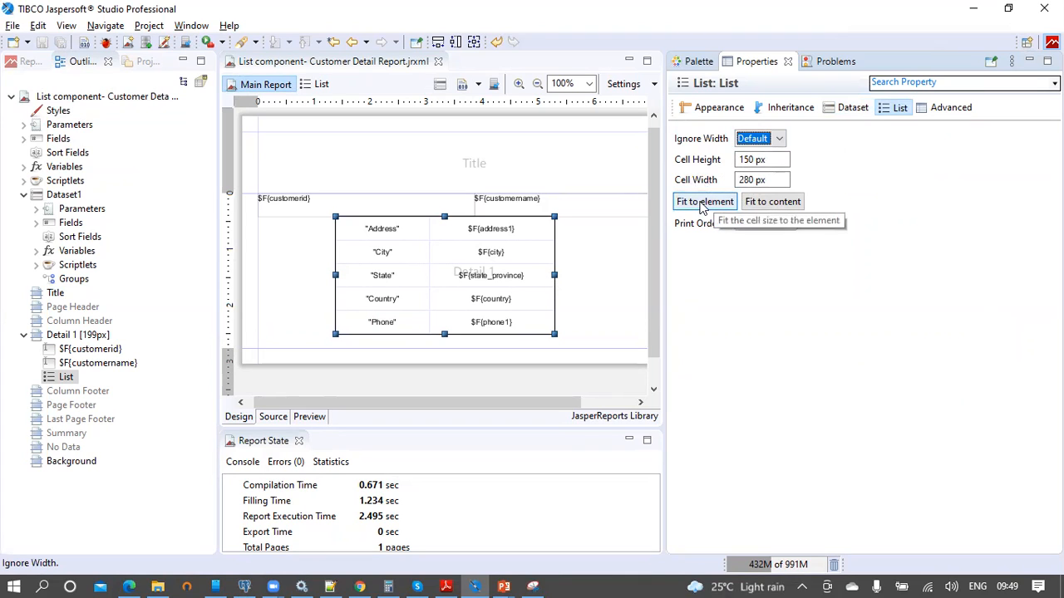
Widen the List element to about 350 px and fit its cell size to the element
{"action": "left_click_drag", "start_coordinate": [554, 275], "coordinate": [609, 273]}
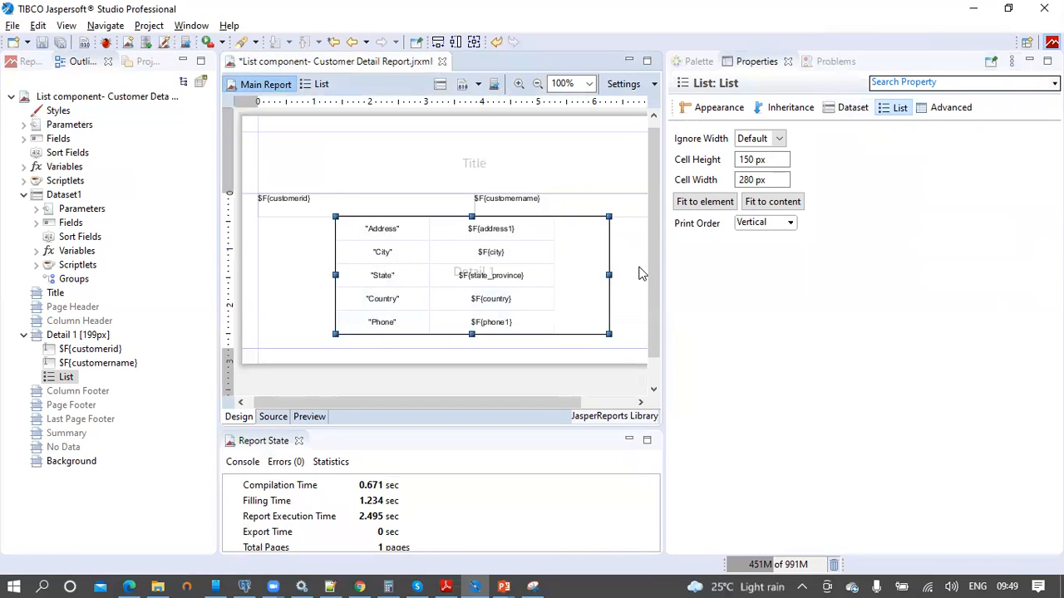
{"action": "left_click", "coordinate": [704, 202]}
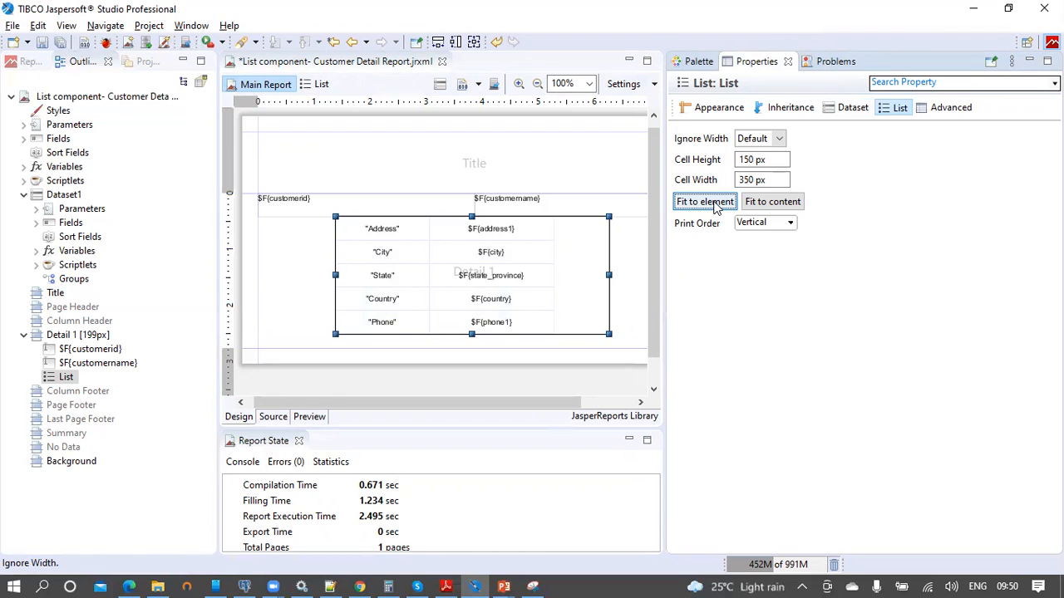
{"action": "left_click", "coordinate": [713, 204]}
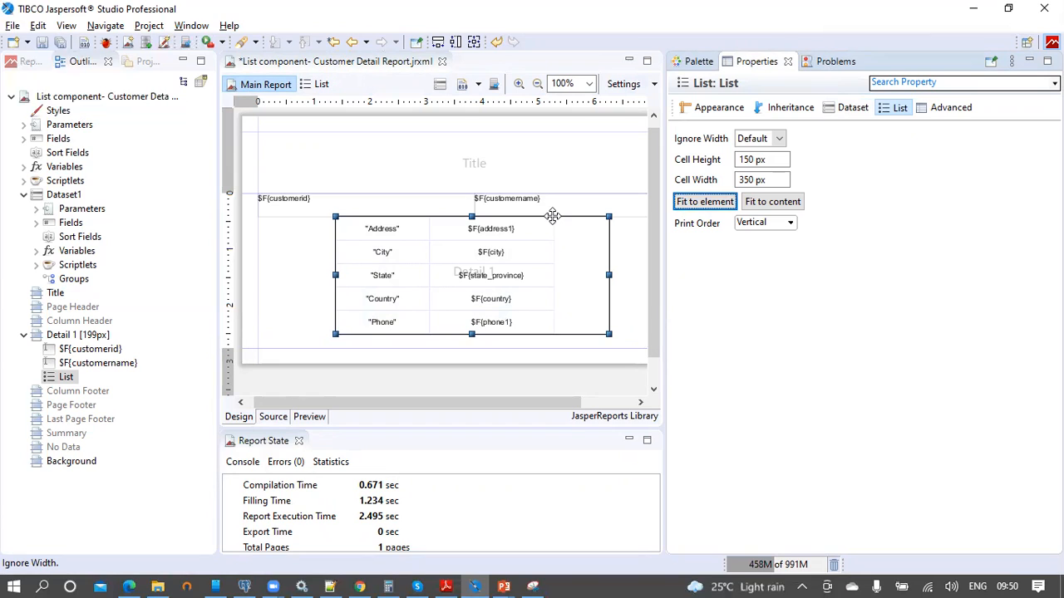
Try fitting the List's cell size to its content and return it to fit the element
{"action": "left_click", "coordinate": [530, 235]}
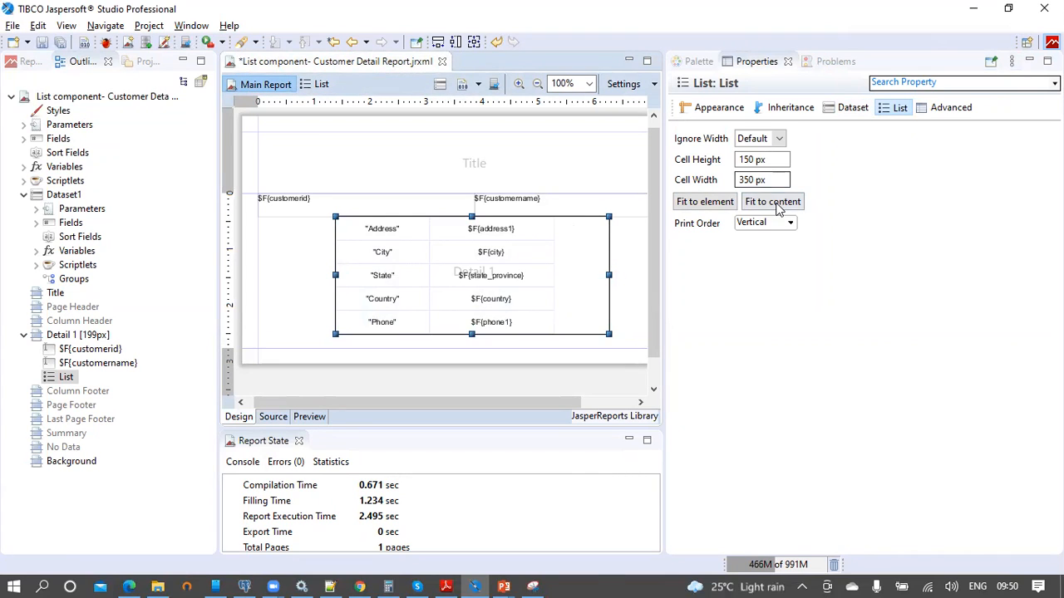
{"action": "left_click", "coordinate": [769, 207]}
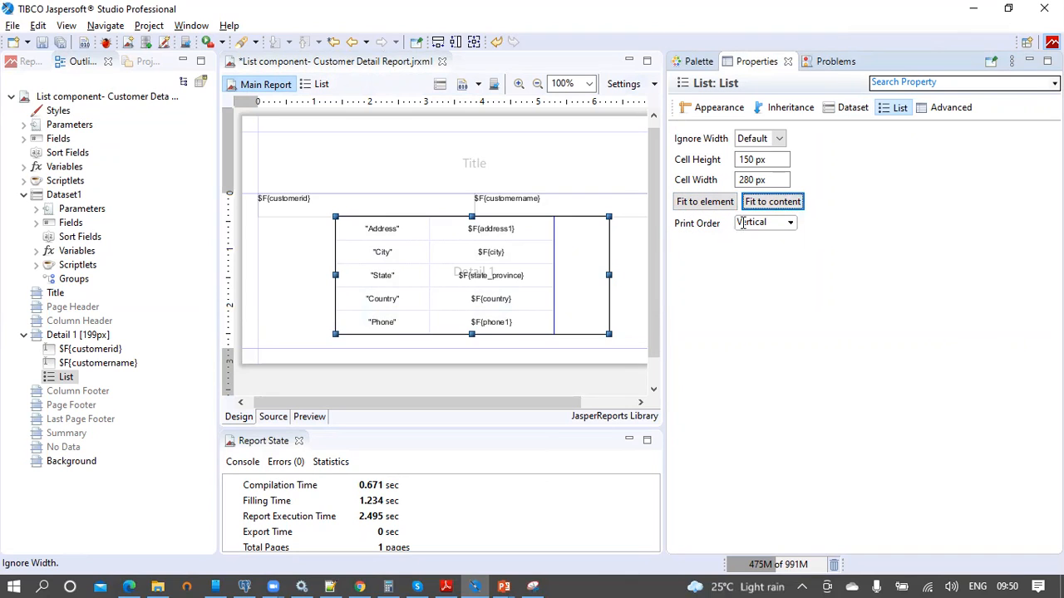
{"action": "left_click", "coordinate": [688, 203]}
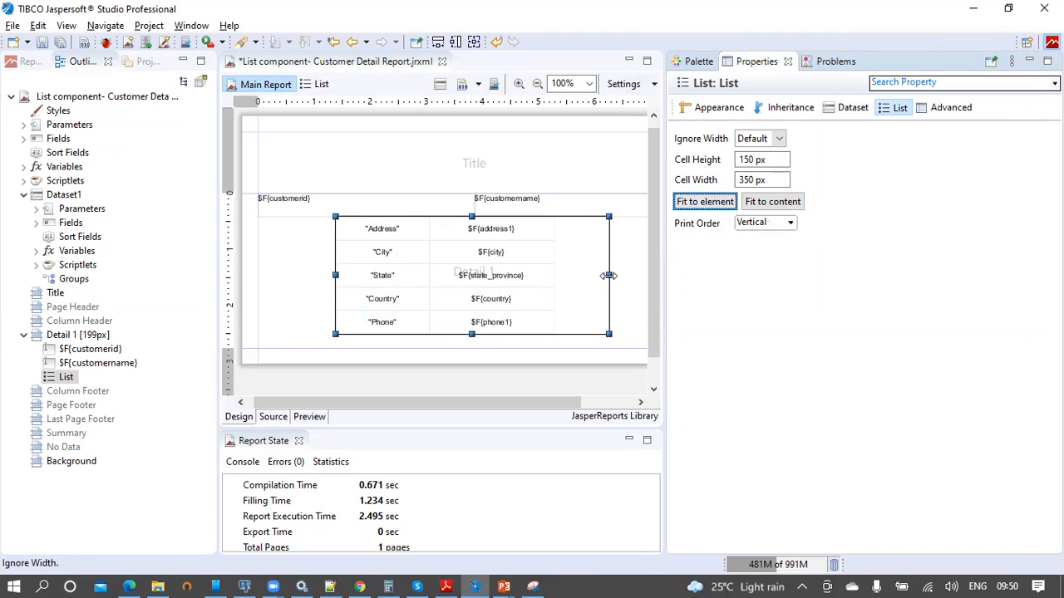
Narrow the List element back to the width of its labels and fields and save the report
{"action": "left_click_drag", "start_coordinate": [610, 272], "coordinate": [554, 280]}
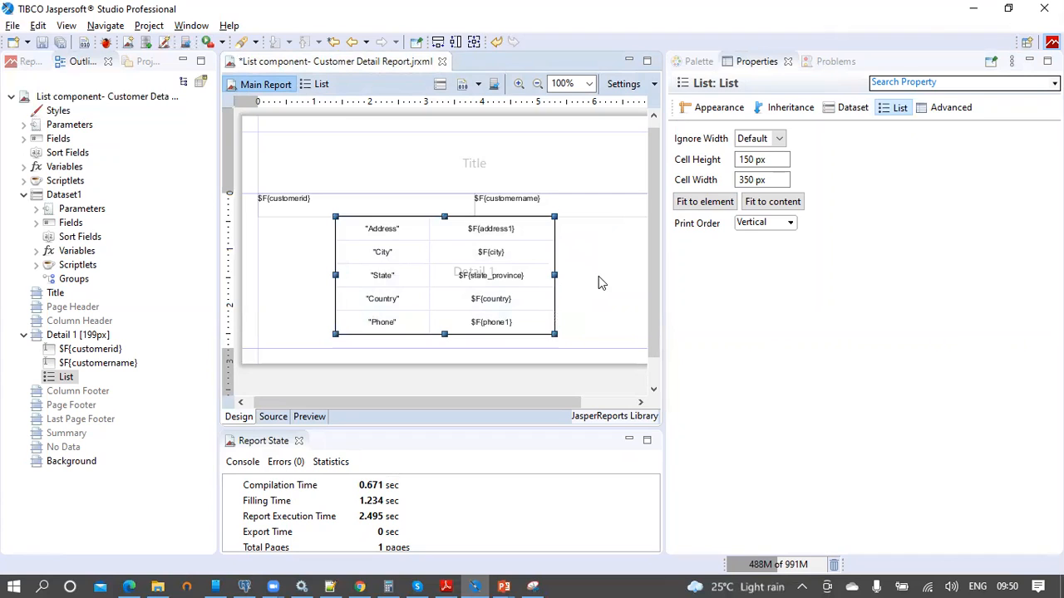
{"action": "left_click", "coordinate": [598, 276]}
{"action": "left_click", "coordinate": [41, 41]}
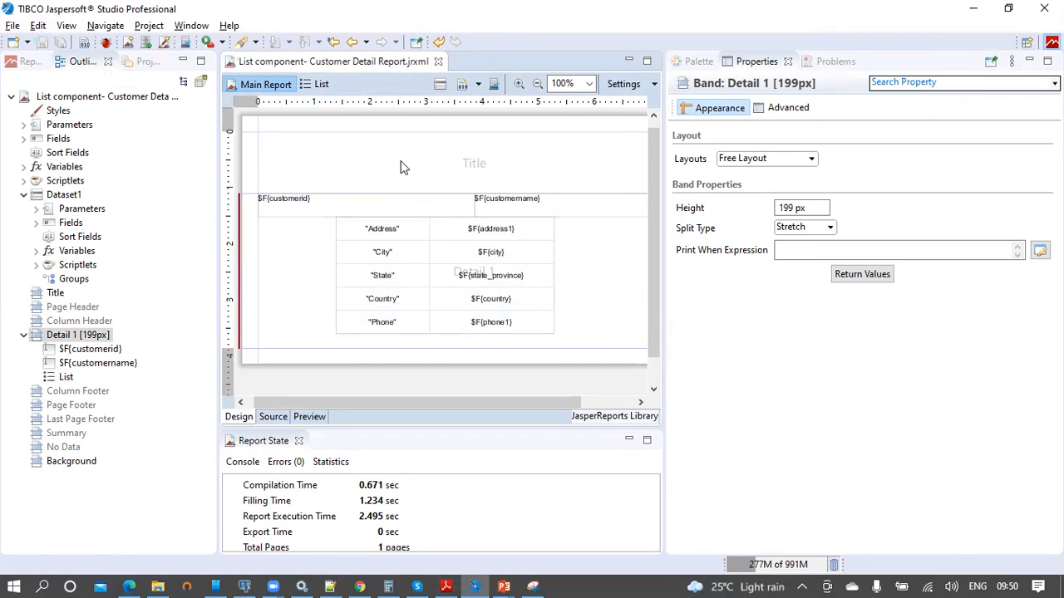
Preview the report in a maximized editor at 150% zoom and compare the address details listed under each customer
{"action": "left_click", "coordinate": [309, 418]}
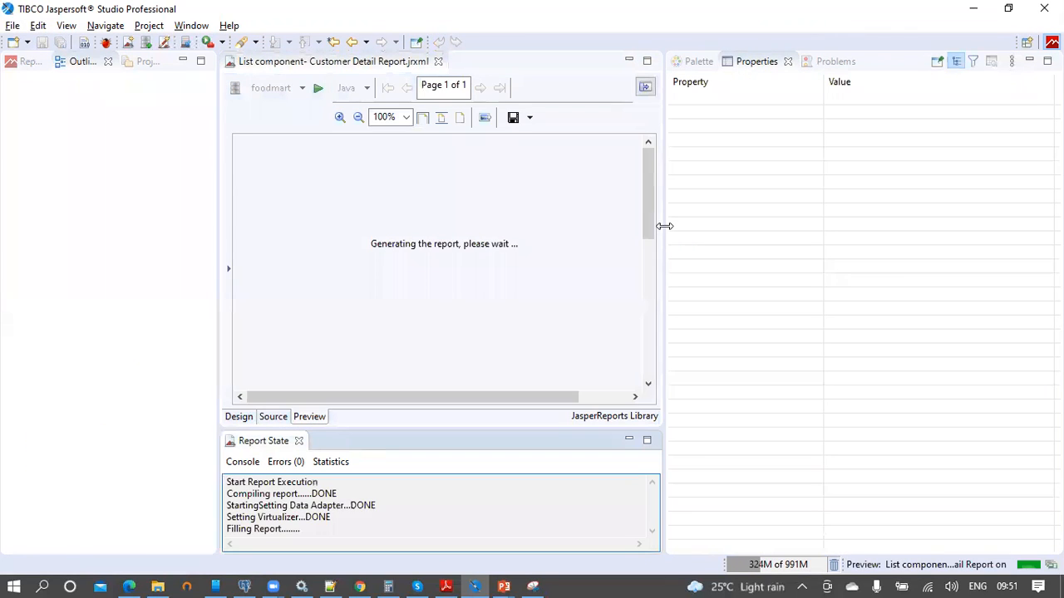
{"action": "left_click_drag", "start_coordinate": [665, 225], "coordinate": [879, 221]}
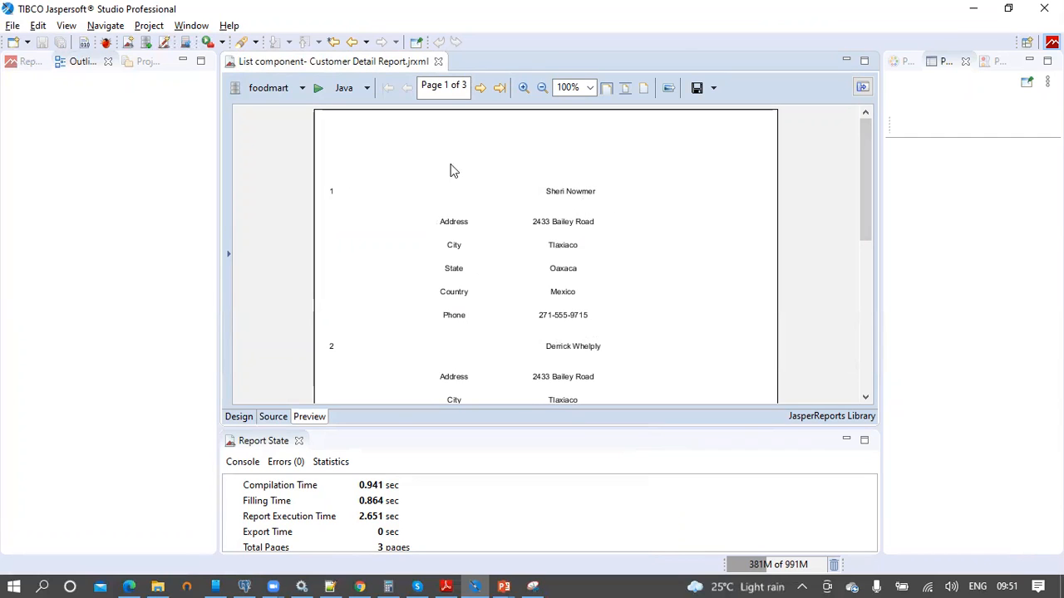
{"action": "left_click", "coordinate": [359, 66]}
{"action": "double_click", "coordinate": [359, 64]}
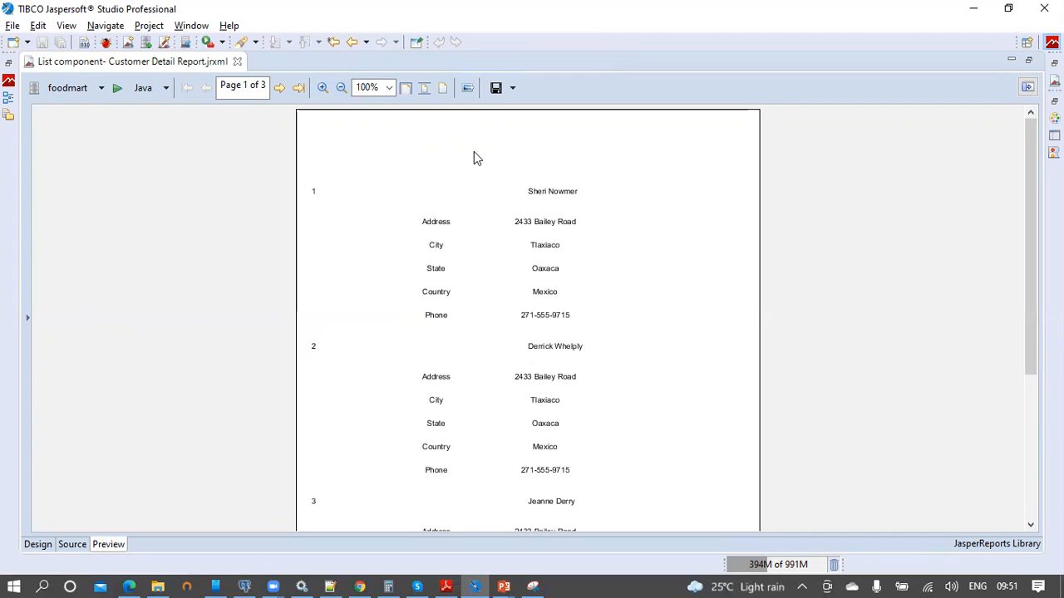
{"action": "left_click", "coordinate": [324, 88]}
{"action": "left_click", "coordinate": [323, 88]}
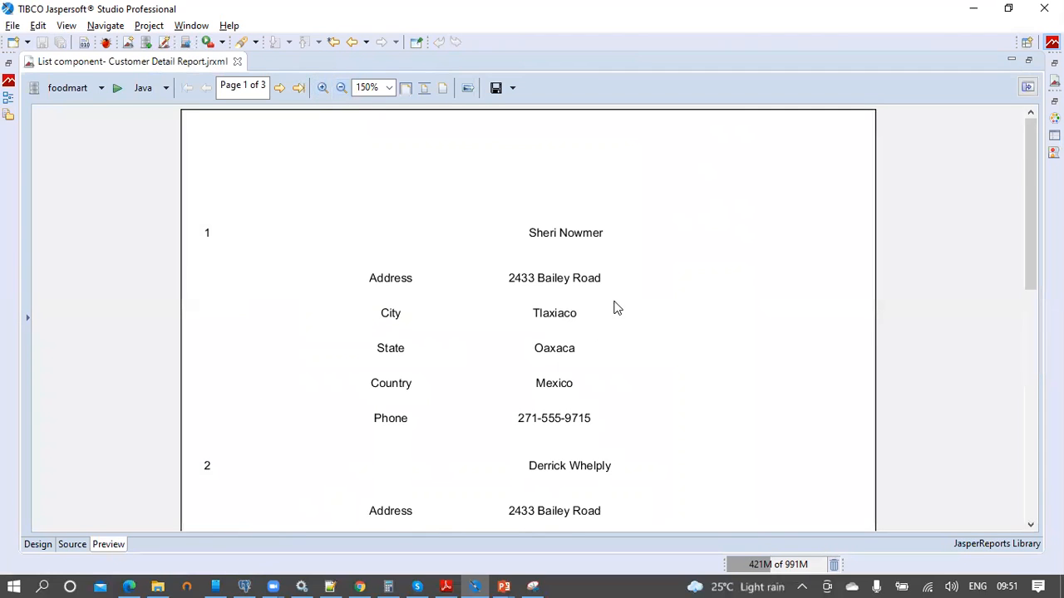
{"action": "scroll", "coordinate": [616, 304], "scroll_direction": "down", "scroll_amount": 3}
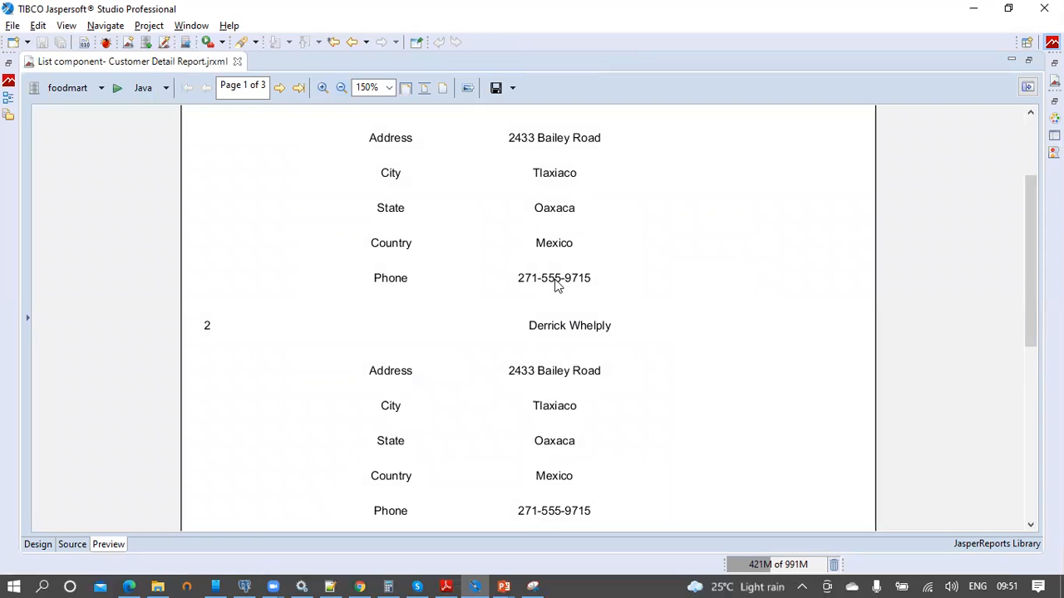
{"action": "scroll", "coordinate": [580, 291], "scroll_direction": "down", "scroll_amount": 2}
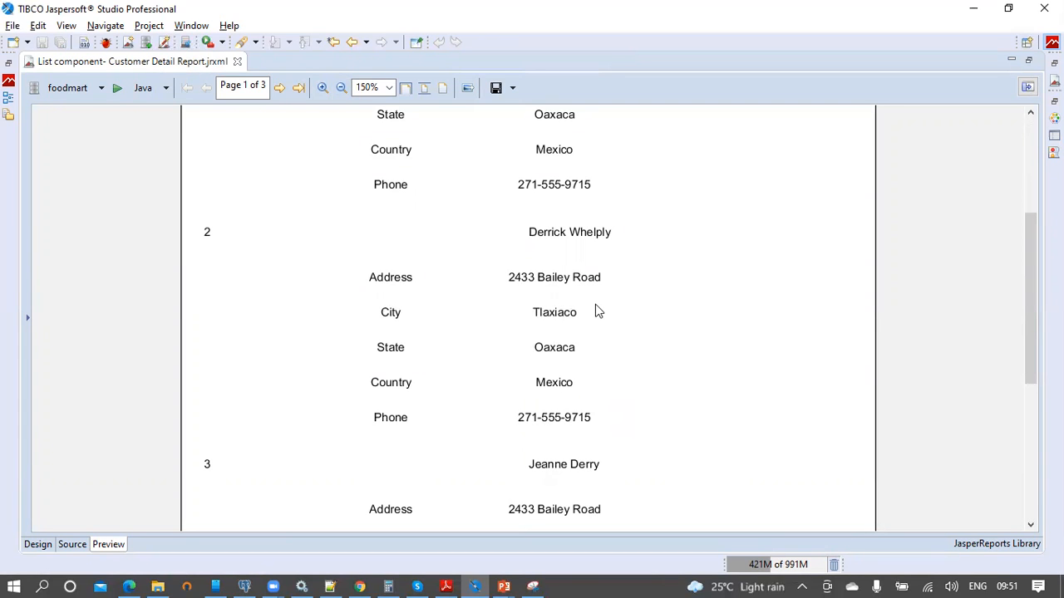
{"action": "scroll", "coordinate": [595, 304], "scroll_direction": "up", "scroll_amount": 2}
{"action": "scroll", "coordinate": [479, 277], "scroll_direction": "up", "scroll_amount": 3}
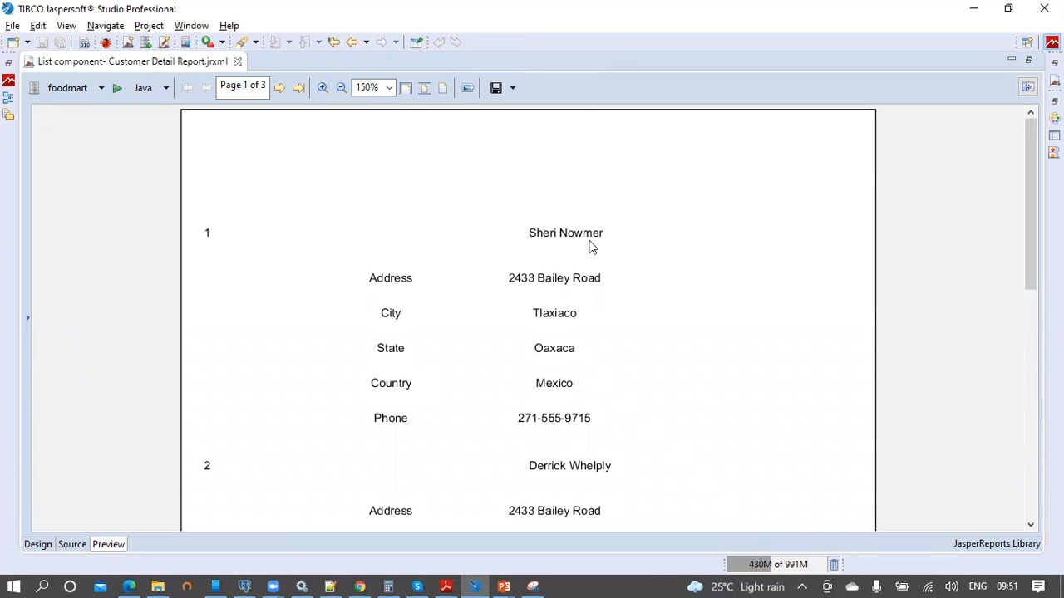
Return to the report design with the surrounding views restored and create a new parameter in Dataset1
{"action": "left_click", "coordinate": [42, 547]}
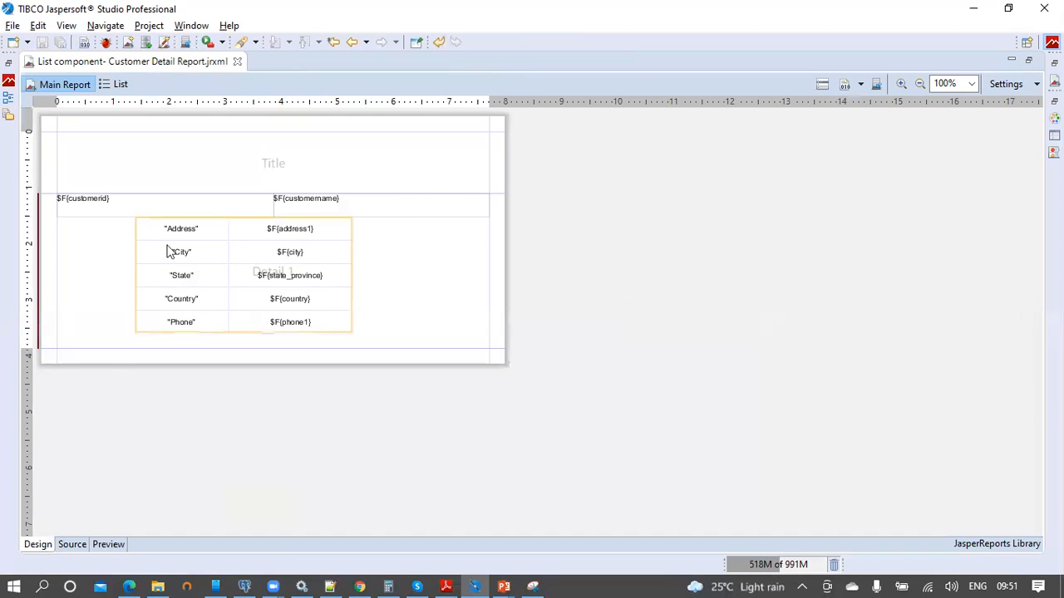
{"action": "double_click", "coordinate": [169, 62]}
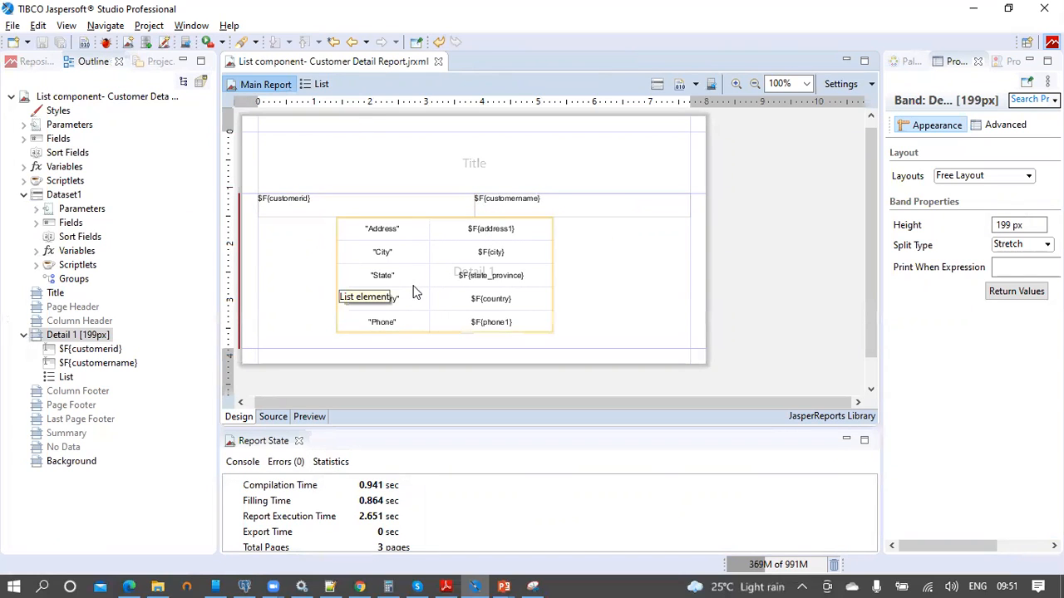
{"action": "left_click", "coordinate": [84, 210]}
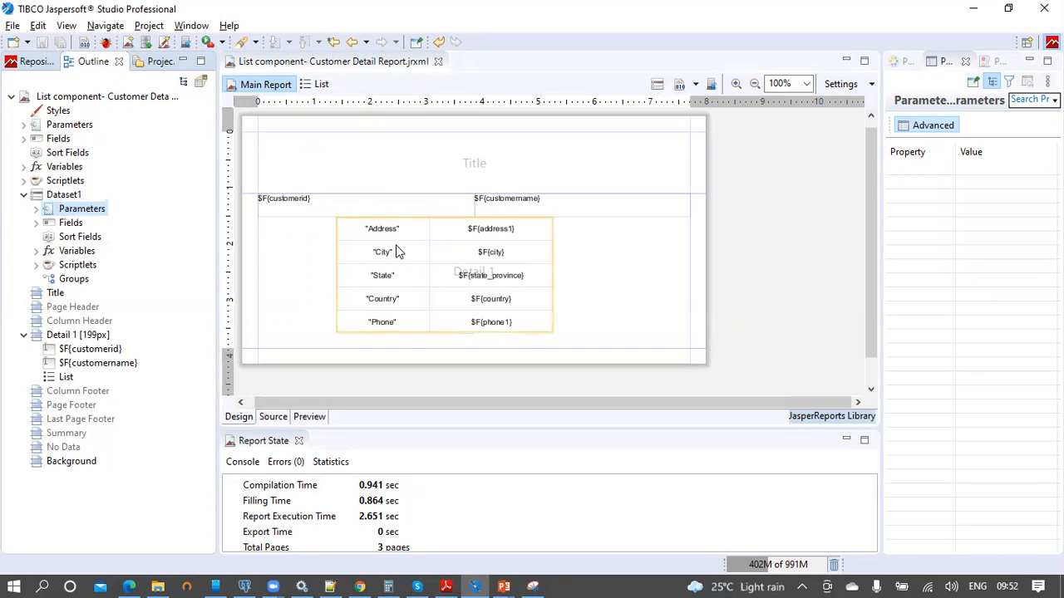
{"action": "right_click", "coordinate": [90, 213]}
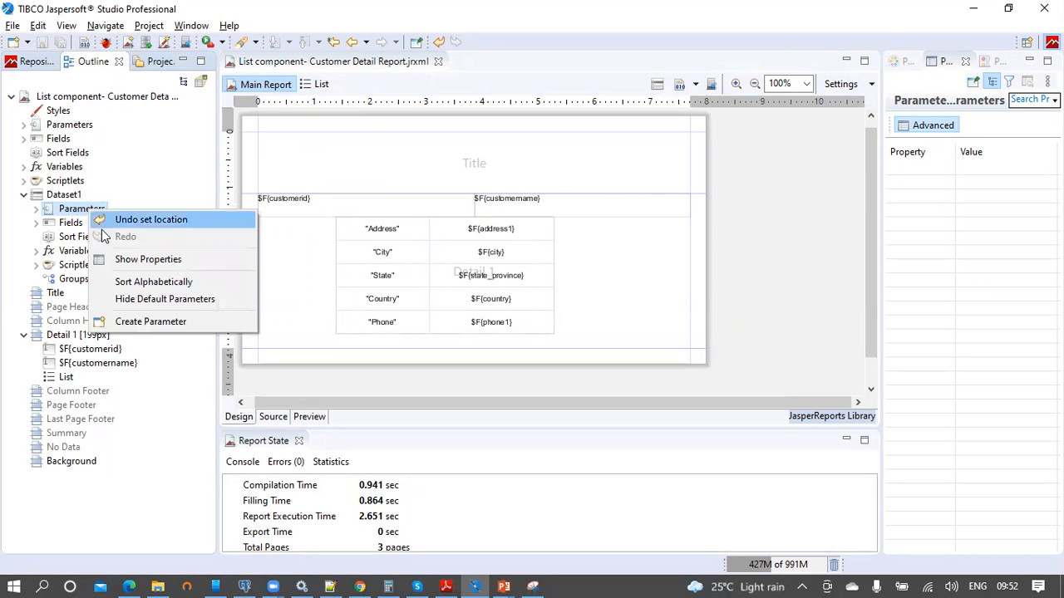
{"action": "left_click", "coordinate": [147, 321]}
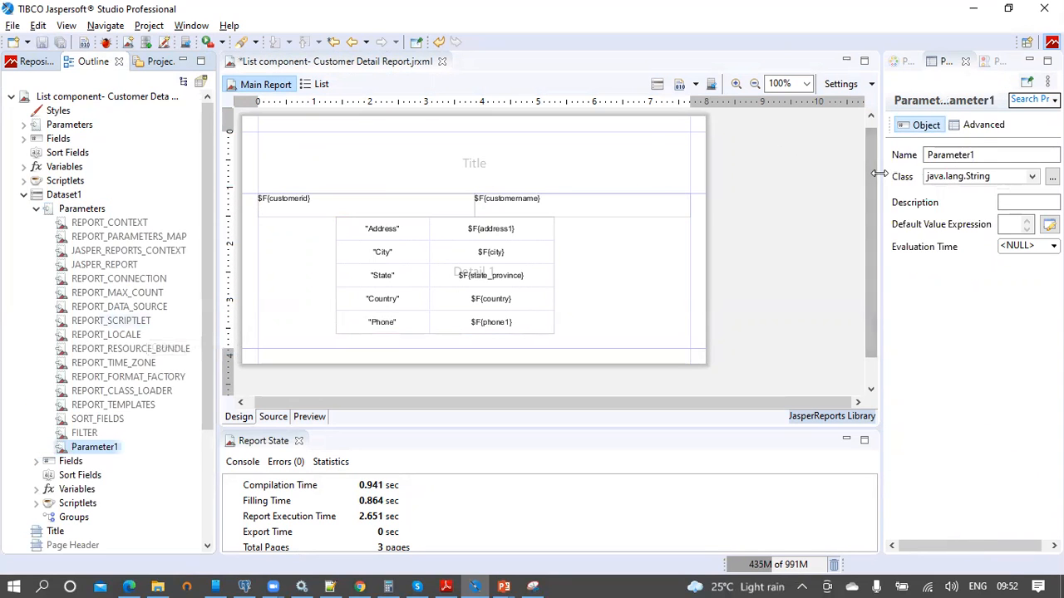
Widen the properties area, set the new Dataset1 parameter's class to java.lang.Integer and save the report
{"action": "left_click_drag", "start_coordinate": [762, 207], "coordinate": [720, 207]}
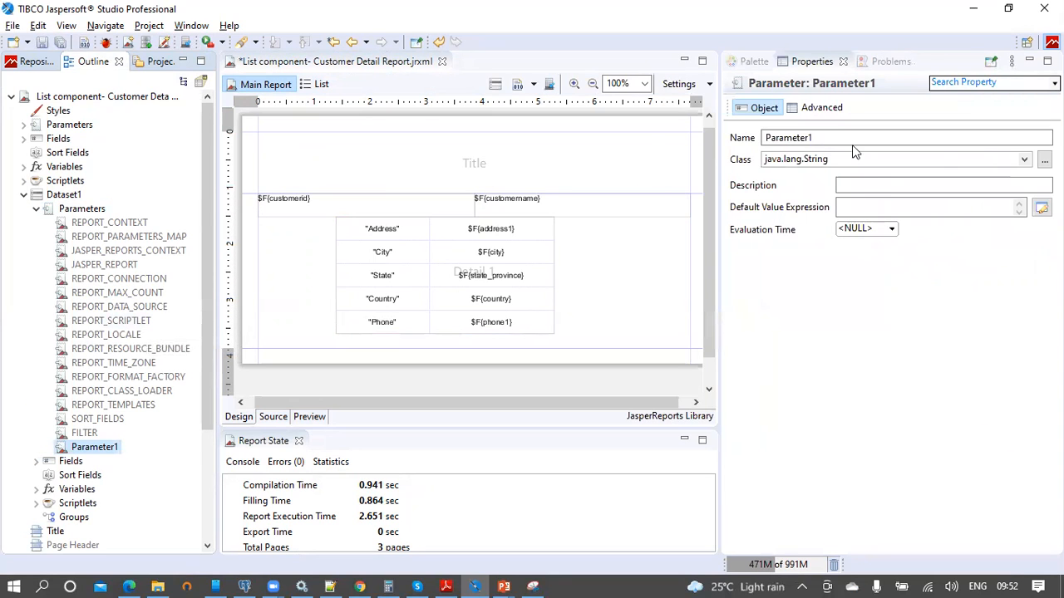
{"action": "left_click", "coordinate": [1025, 160]}
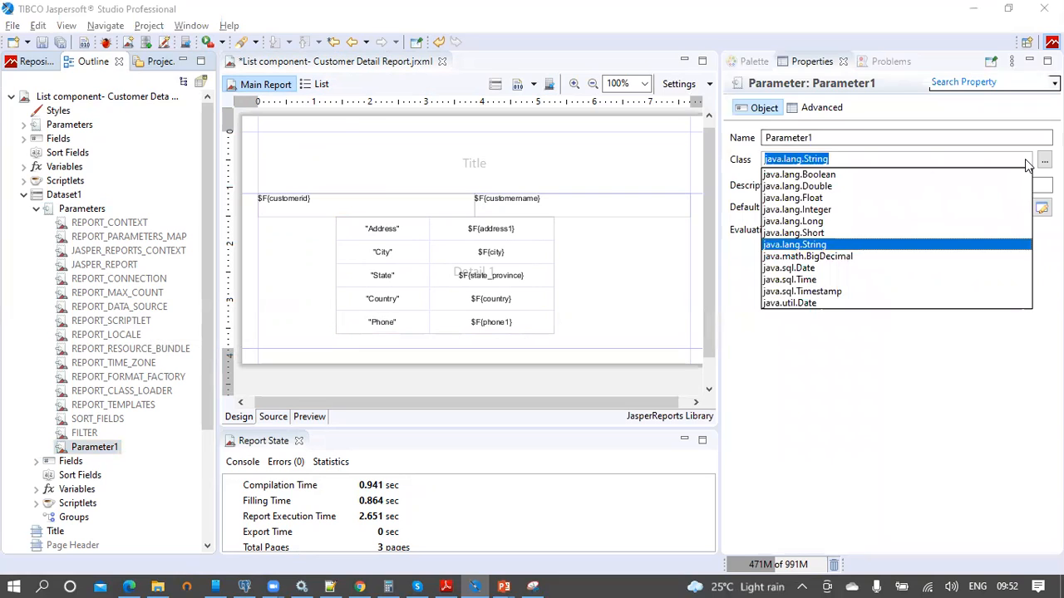
{"action": "left_click", "coordinate": [848, 209]}
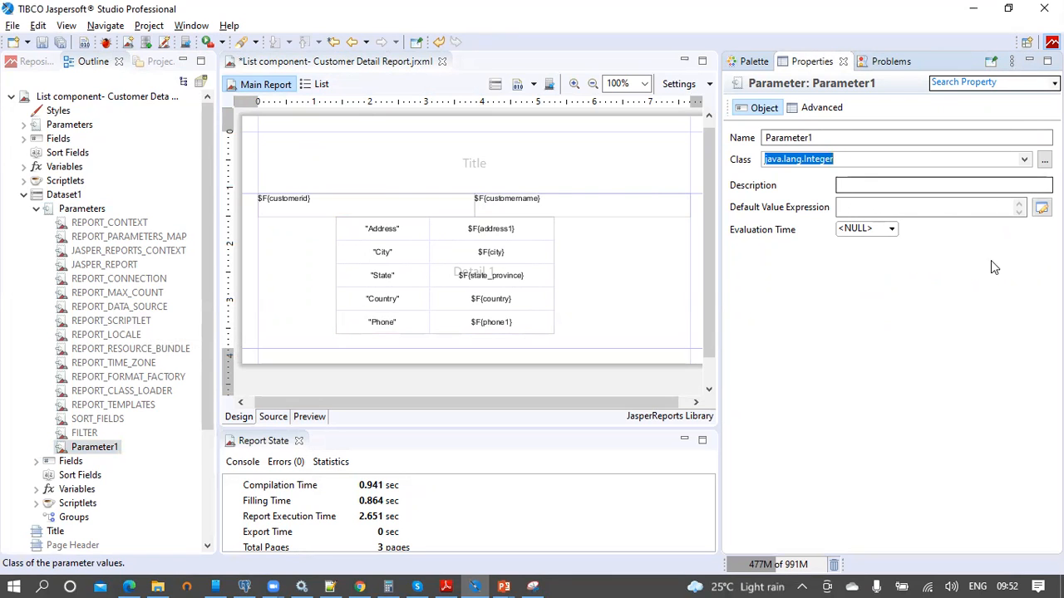
{"action": "left_click", "coordinate": [41, 42]}
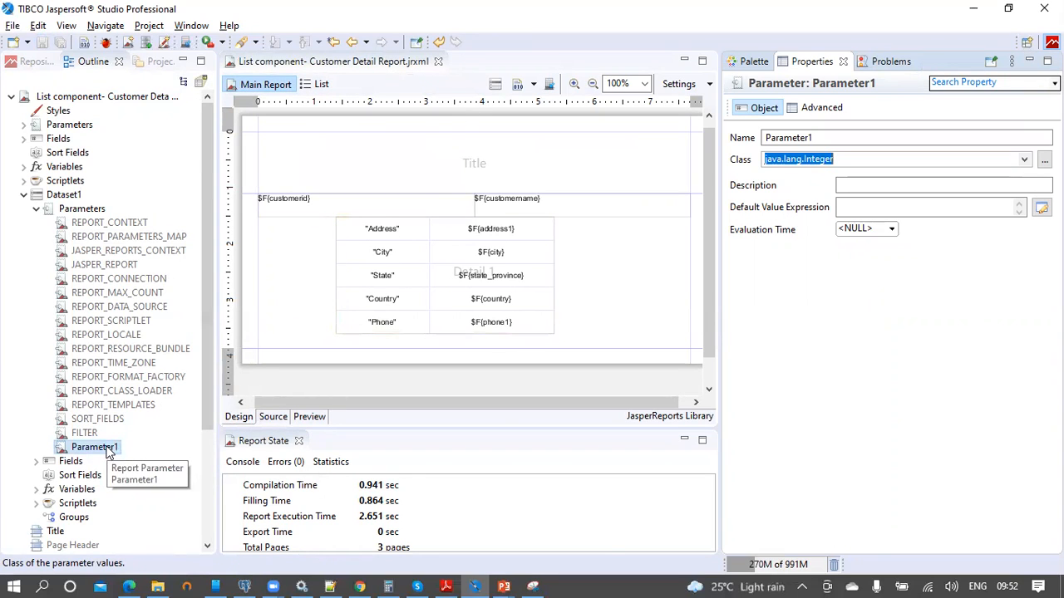
Open the dataset and query settings of Dataset1 and select Parameter1 in its parameter list
{"action": "left_click", "coordinate": [66, 195]}
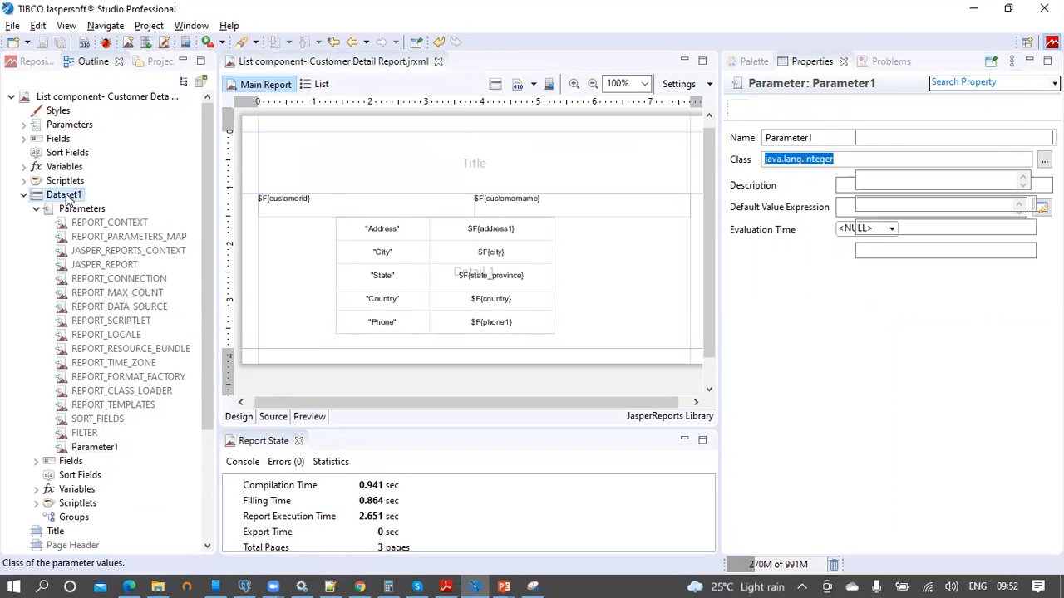
{"action": "right_click", "coordinate": [66, 197]}
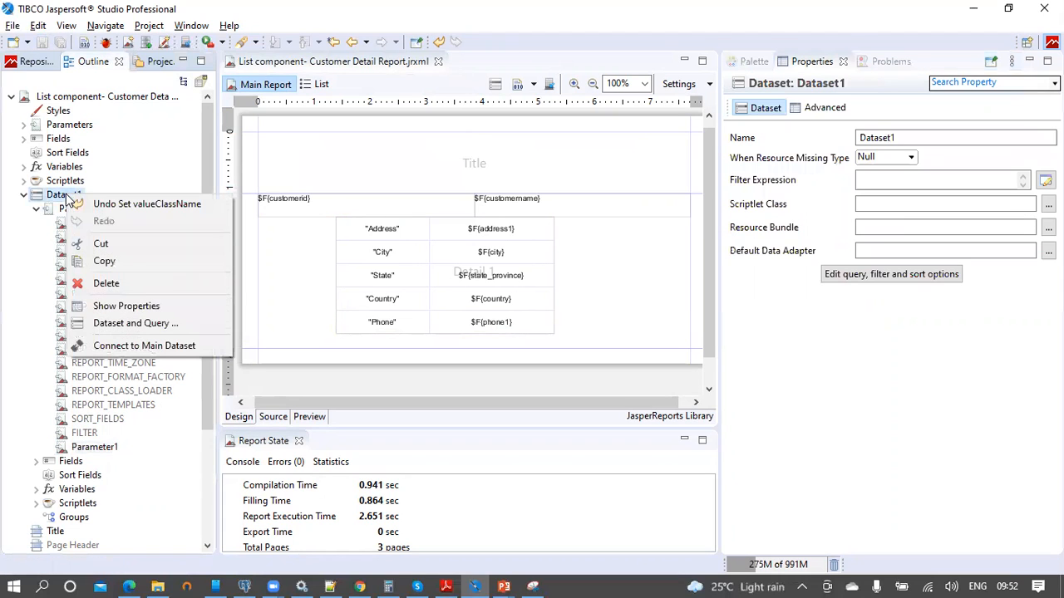
{"action": "left_click", "coordinate": [133, 323]}
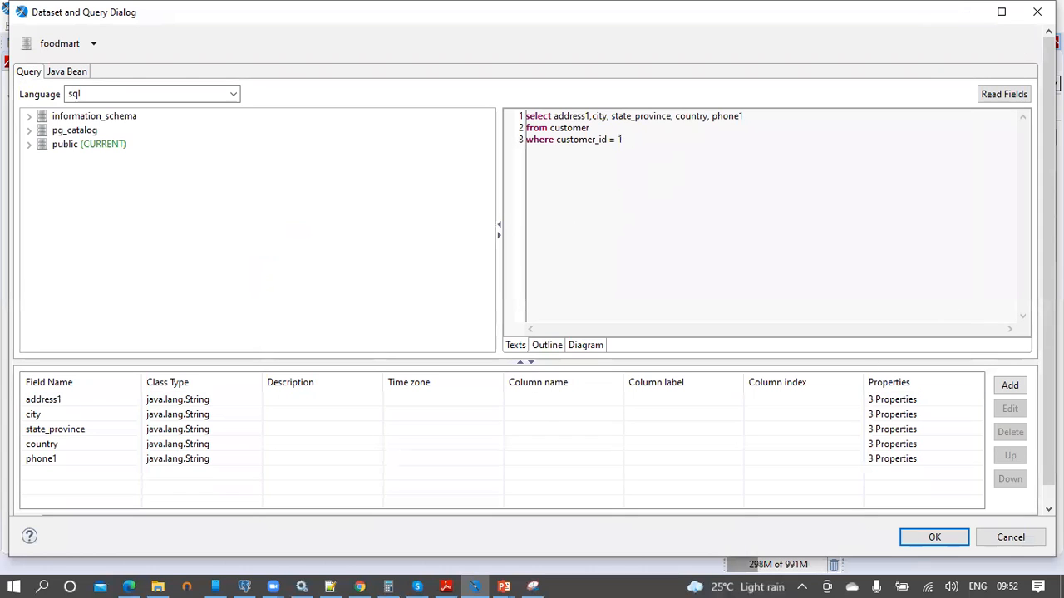
{"action": "left_click_drag", "start_coordinate": [1049, 310], "coordinate": [1049, 340]}
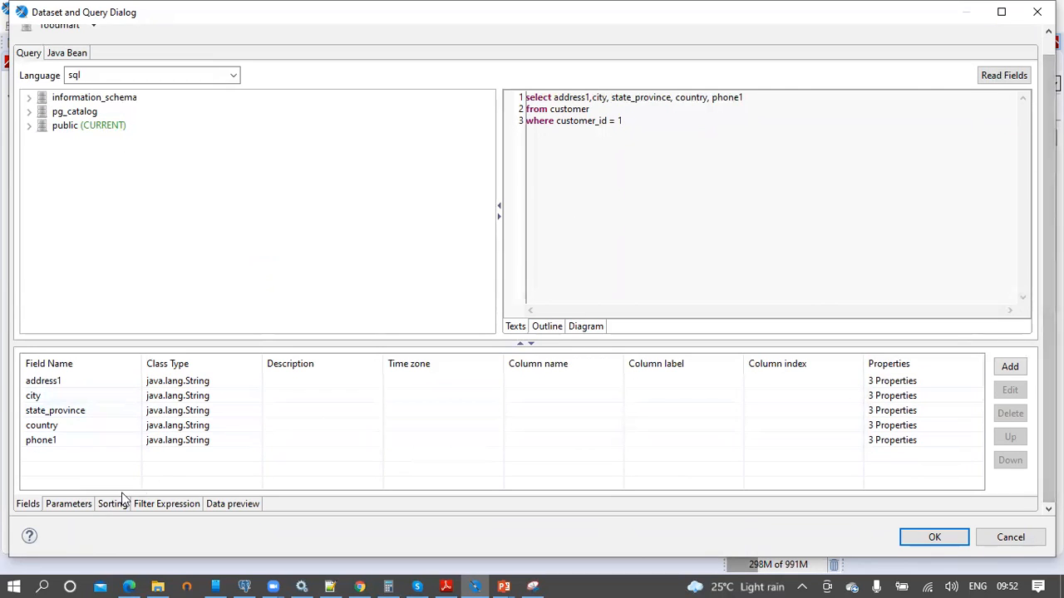
{"action": "left_click", "coordinate": [70, 506]}
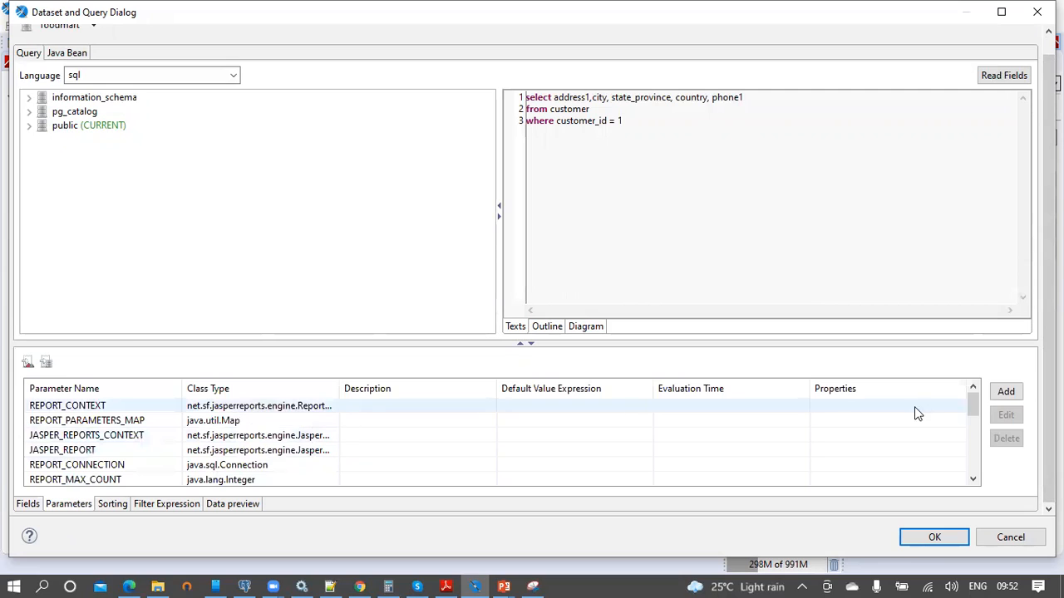
{"action": "left_click_drag", "start_coordinate": [973, 404], "coordinate": [983, 476]}
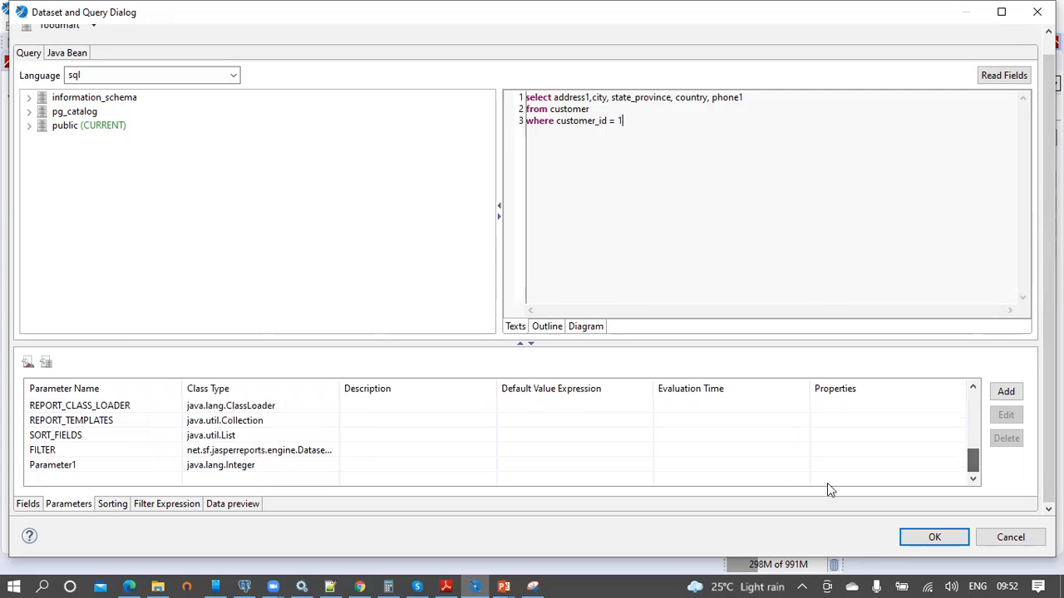
{"action": "left_click", "coordinate": [81, 470]}
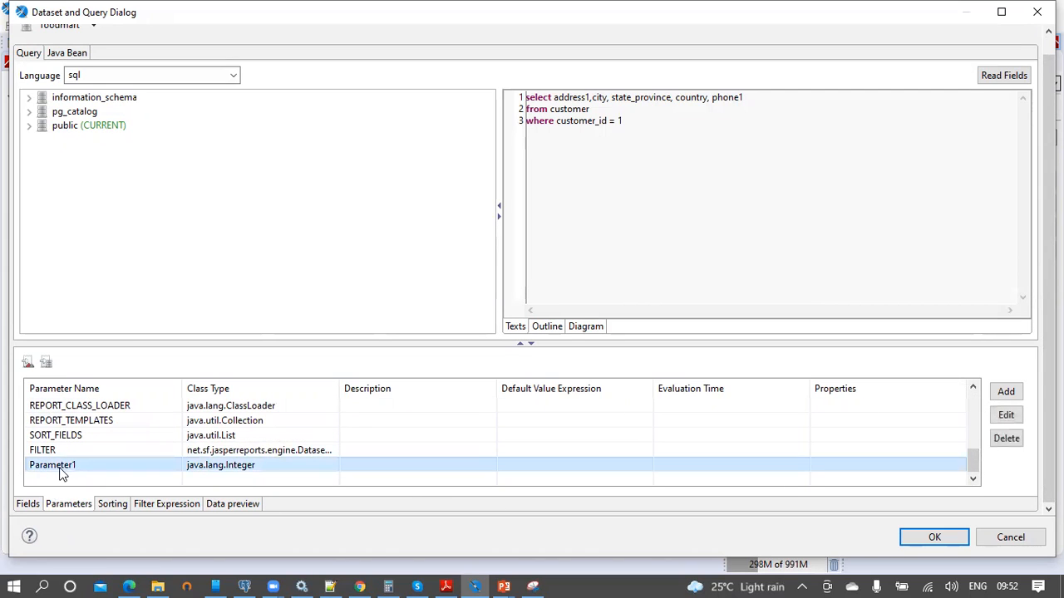
Replace the fixed customer_id value 1 in the where clause with $P{Parameter1}, apply the query and save the report
{"action": "left_click", "coordinate": [648, 124]}
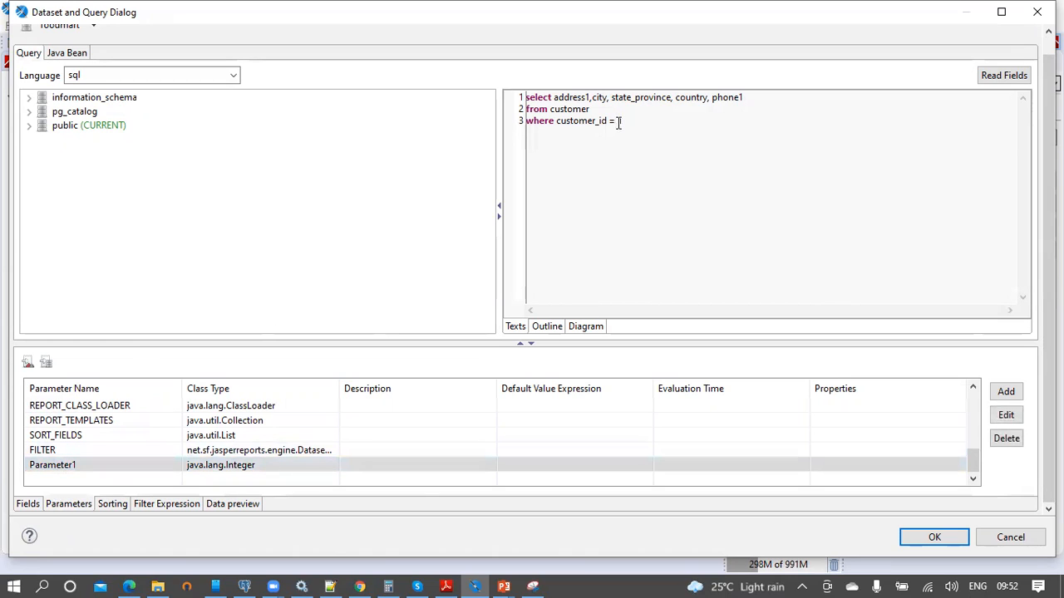
{"action": "mouse_move", "coordinate": [55, 468]}
{"action": "left_mouse_down"}
{"action": "mouse_move", "coordinate": [459, 243]}
{"action": "mouse_move", "coordinate": [594, 134]}
{"action": "mouse_move", "coordinate": [617, 131]}
{"action": "left_mouse_up"}
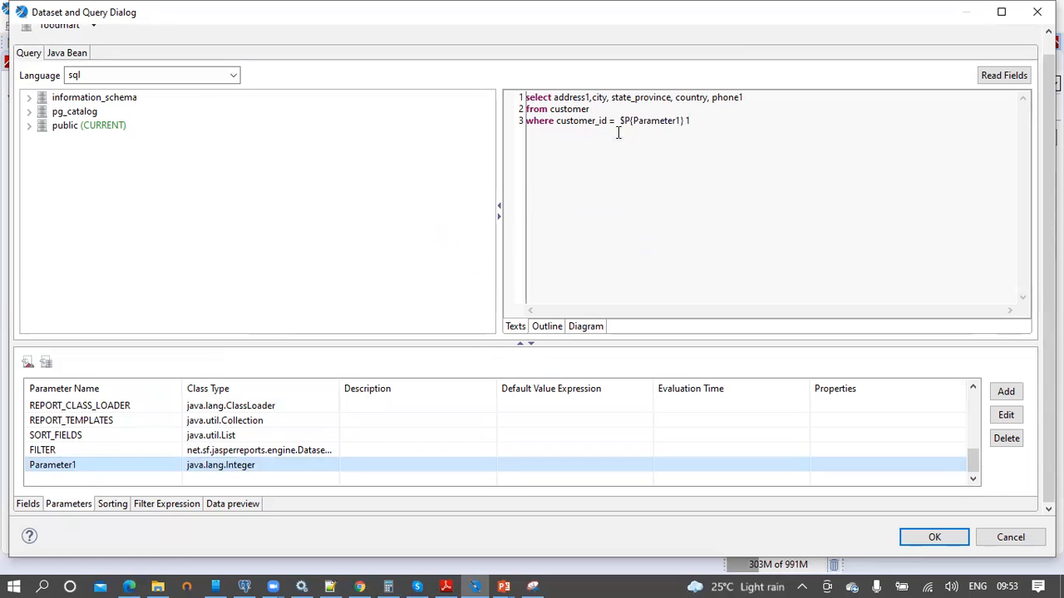
{"action": "left_click", "coordinate": [717, 122]}
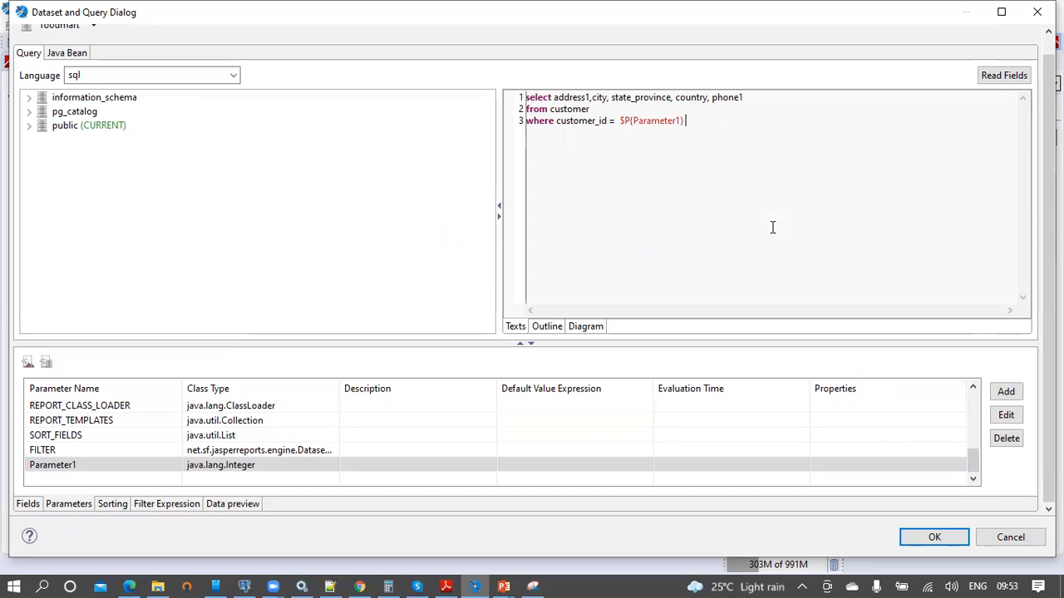
{"action": "left_click_drag", "start_coordinate": [720, 129], "coordinate": [515, 94]}
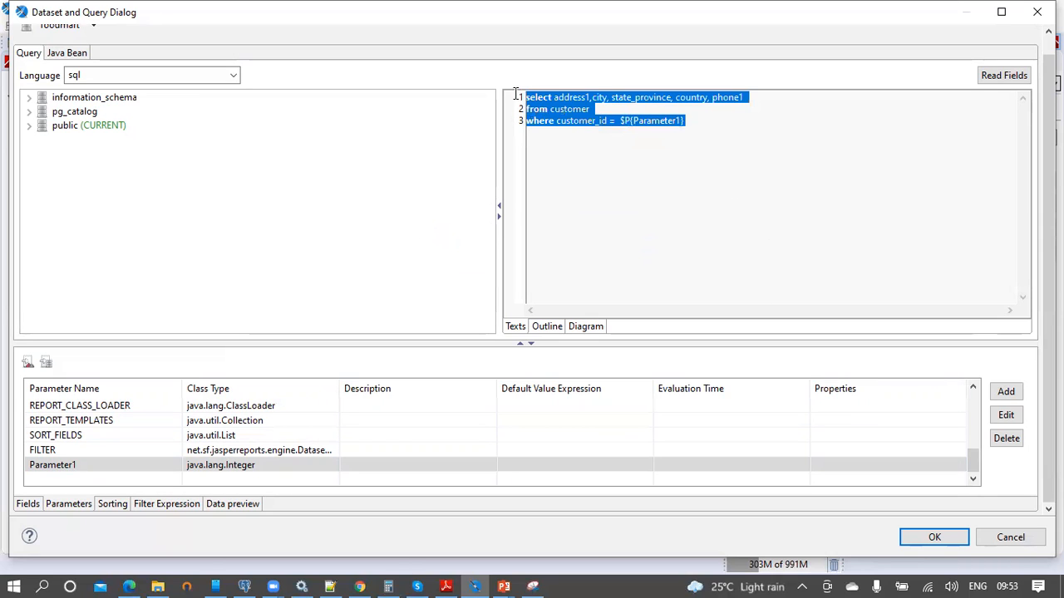
{"action": "left_click", "coordinate": [650, 121]}
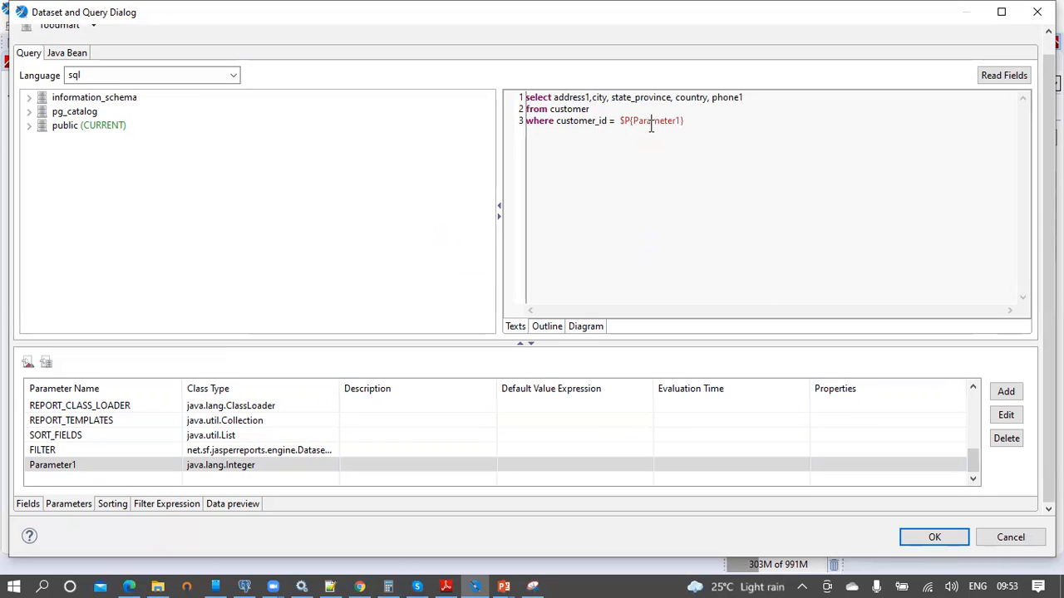
{"action": "left_click_drag", "start_coordinate": [684, 122], "coordinate": [625, 120]}
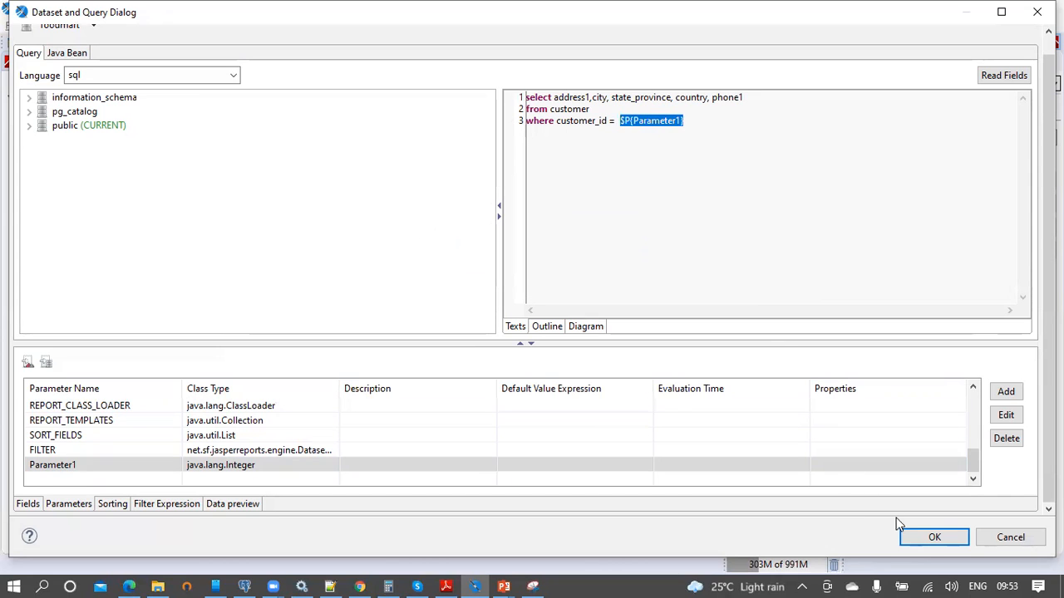
{"action": "left_click", "coordinate": [931, 537]}
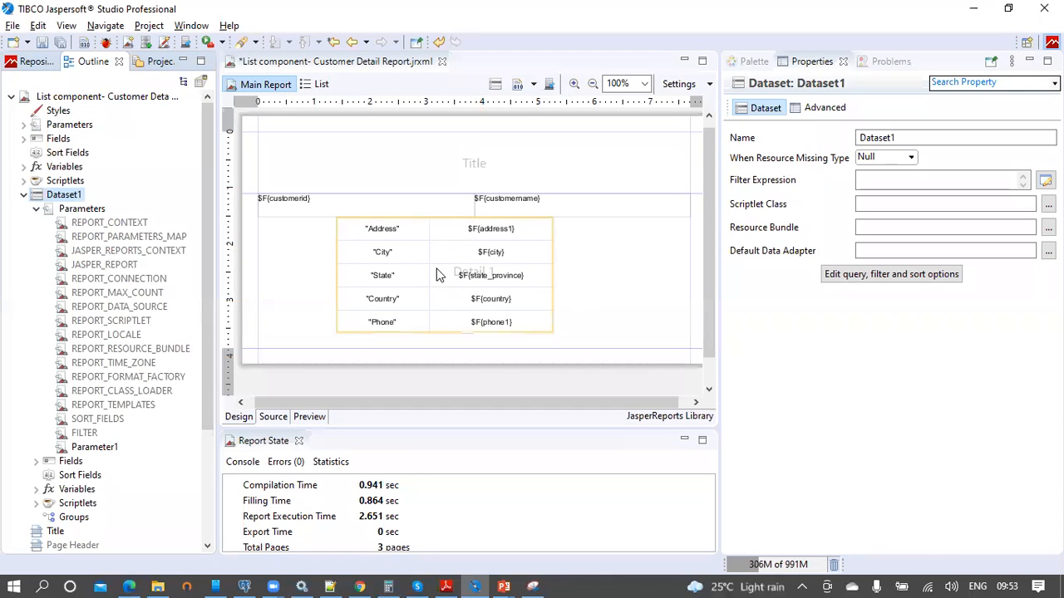
{"action": "left_click", "coordinate": [40, 45]}
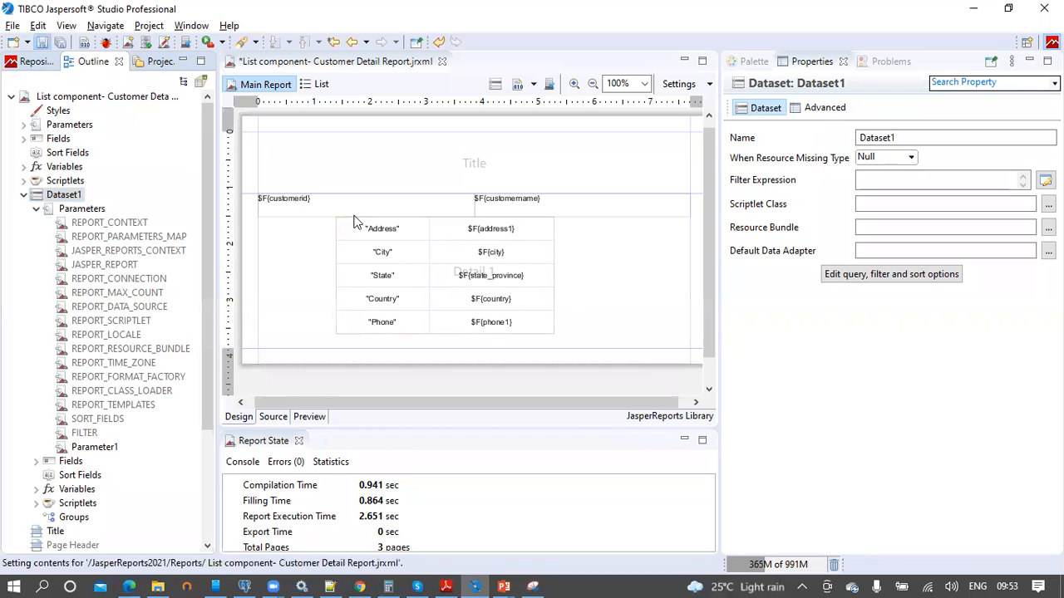
Add a dataset run parameter entry to the List element and choose Parameter1 as its name
{"action": "left_click", "coordinate": [507, 281]}
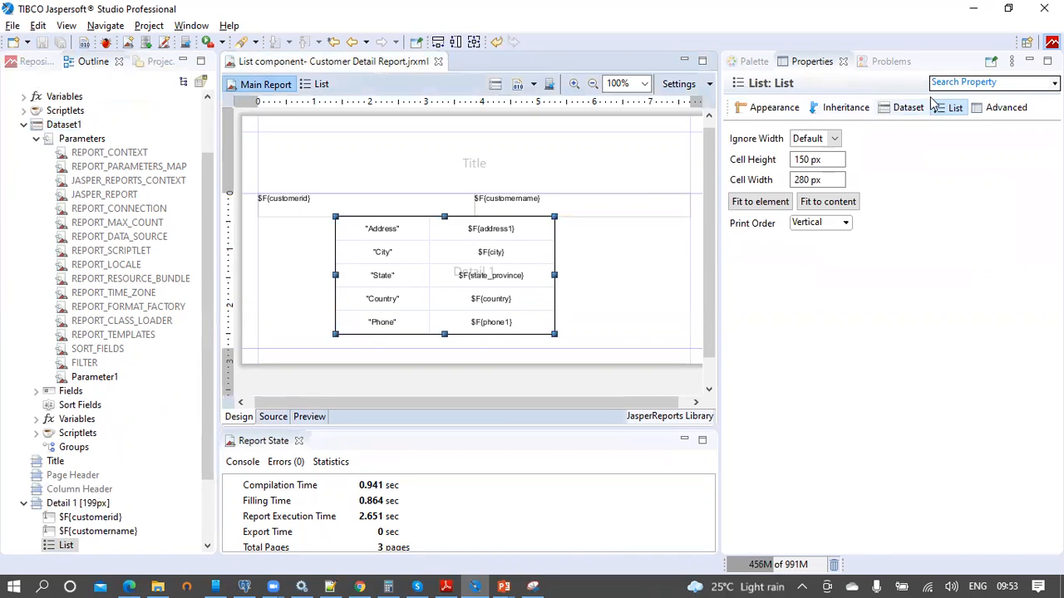
{"action": "left_click", "coordinate": [908, 110]}
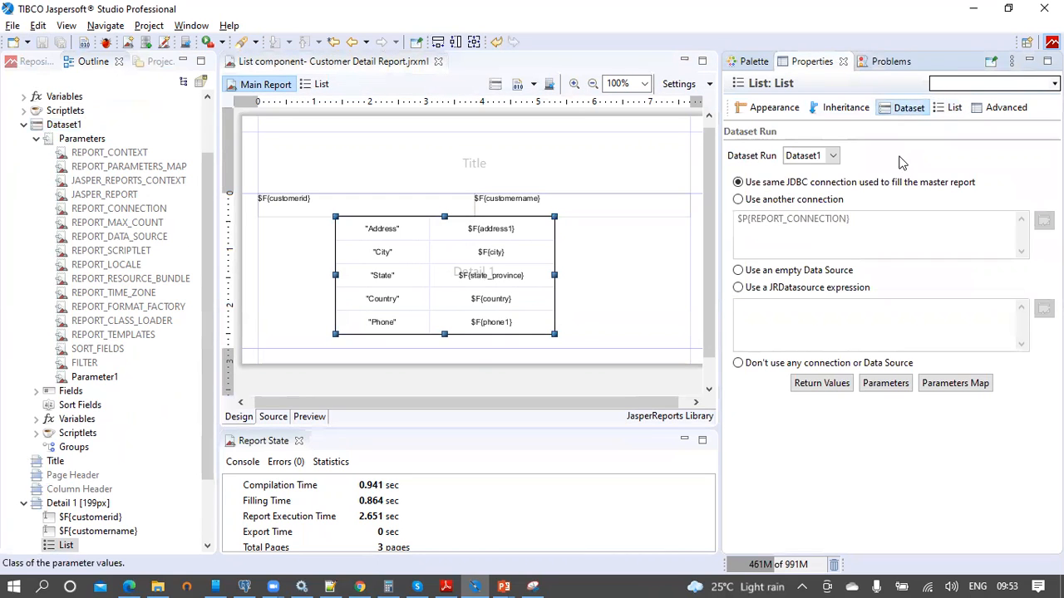
{"action": "left_click", "coordinate": [886, 384]}
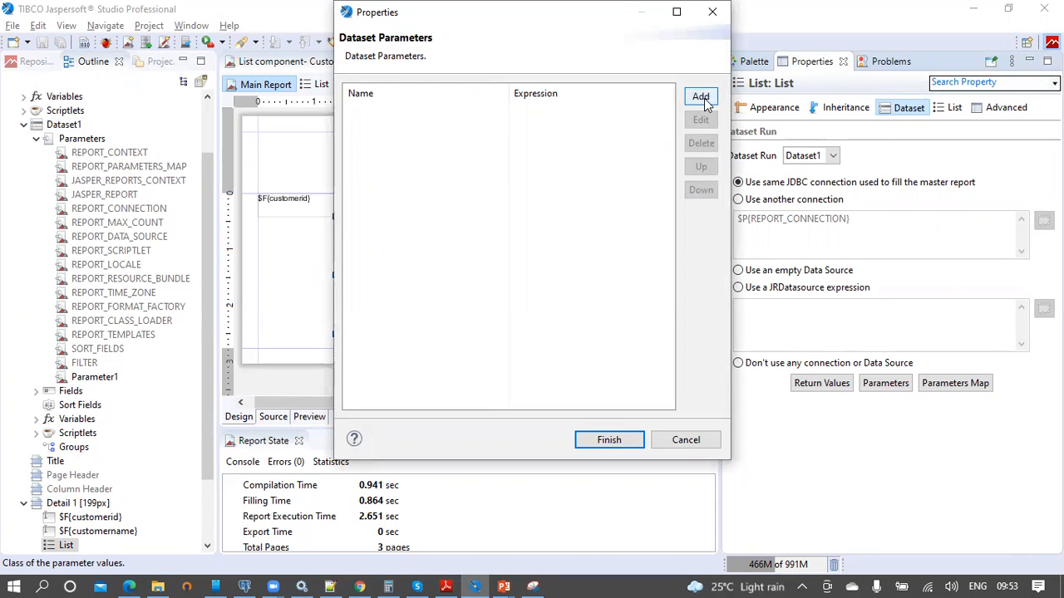
{"action": "left_click", "coordinate": [701, 97]}
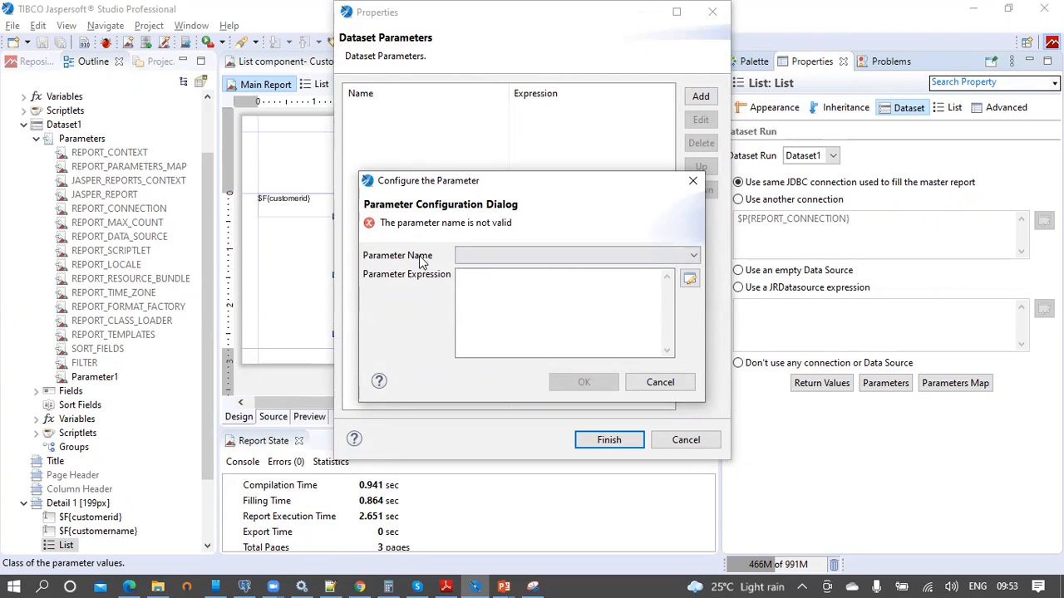
{"action": "left_click", "coordinate": [692, 255]}
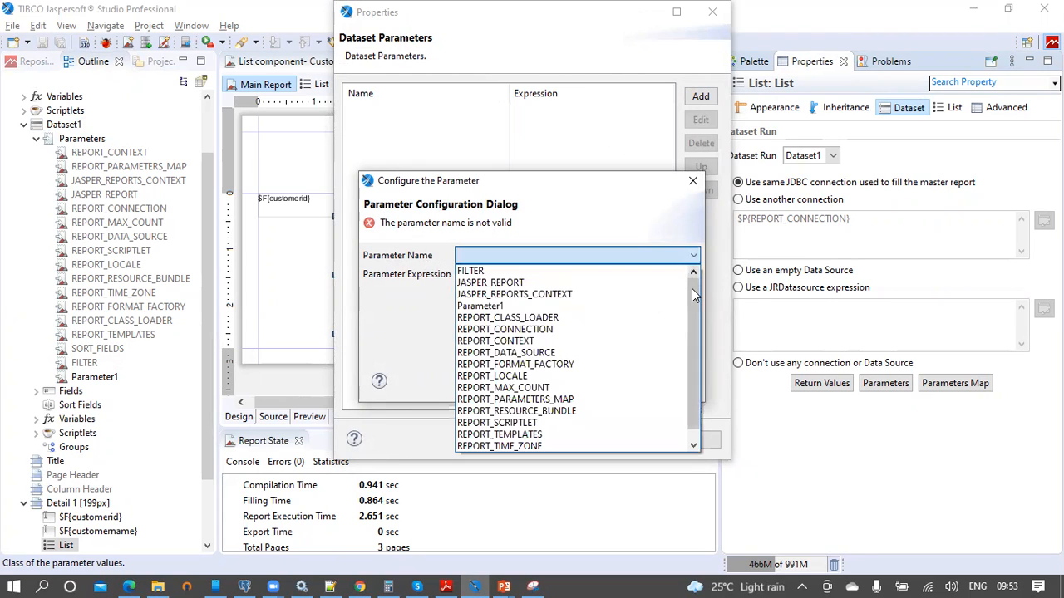
{"action": "mouse_move", "coordinate": [693, 292]}
{"action": "left_mouse_down"}
{"action": "mouse_move", "coordinate": [693, 372]}
{"action": "mouse_move", "coordinate": [692, 272]}
{"action": "left_mouse_up"}
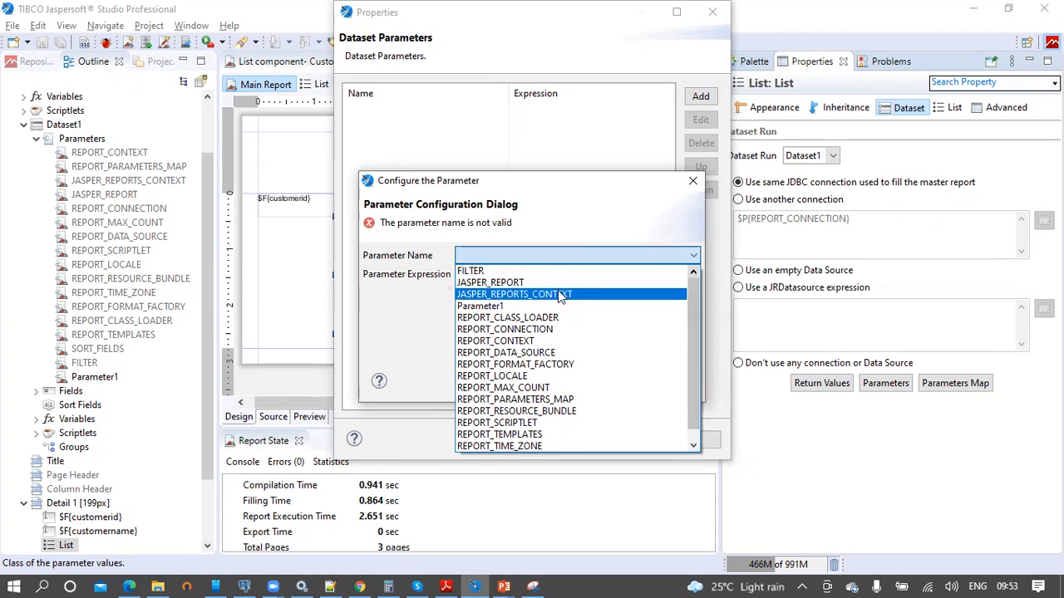
{"action": "left_click", "coordinate": [494, 306]}
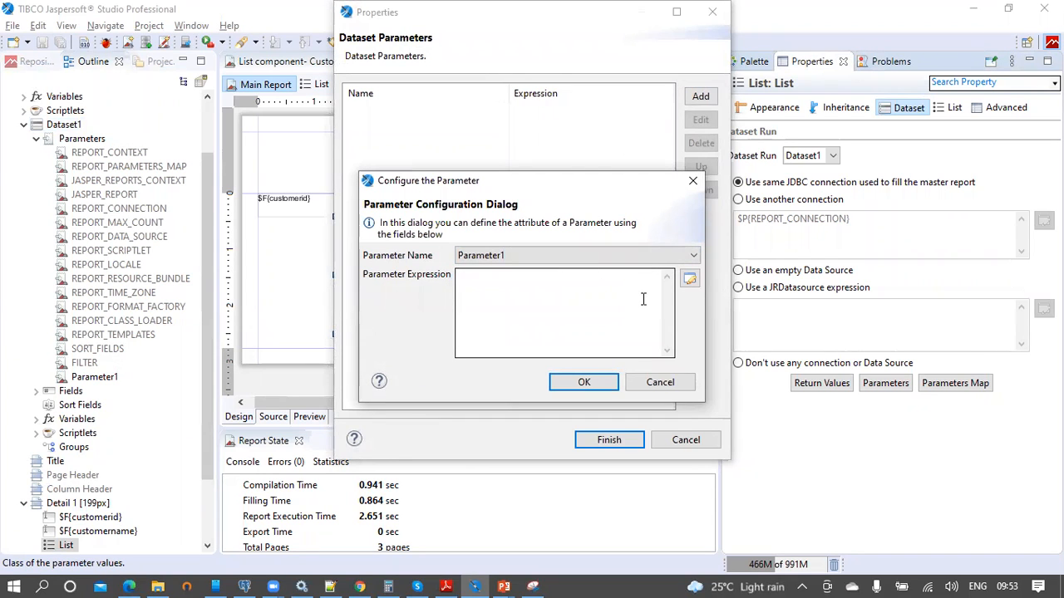
Set the Parameter1 expression to $F{customerid} and apply the List's dataset parameters
{"action": "left_click", "coordinate": [688, 281]}
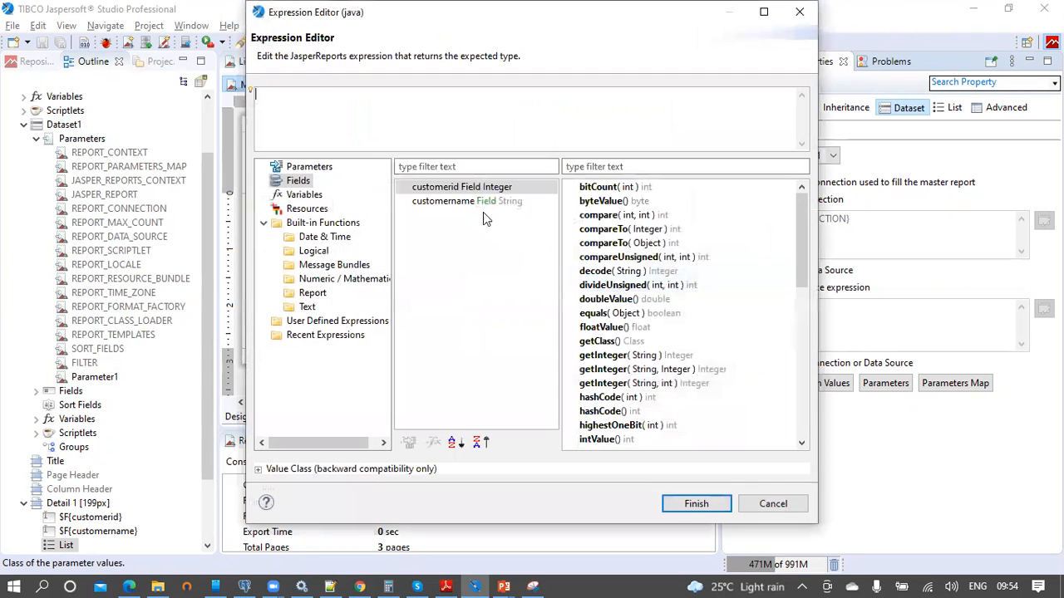
{"action": "double_click", "coordinate": [468, 188]}
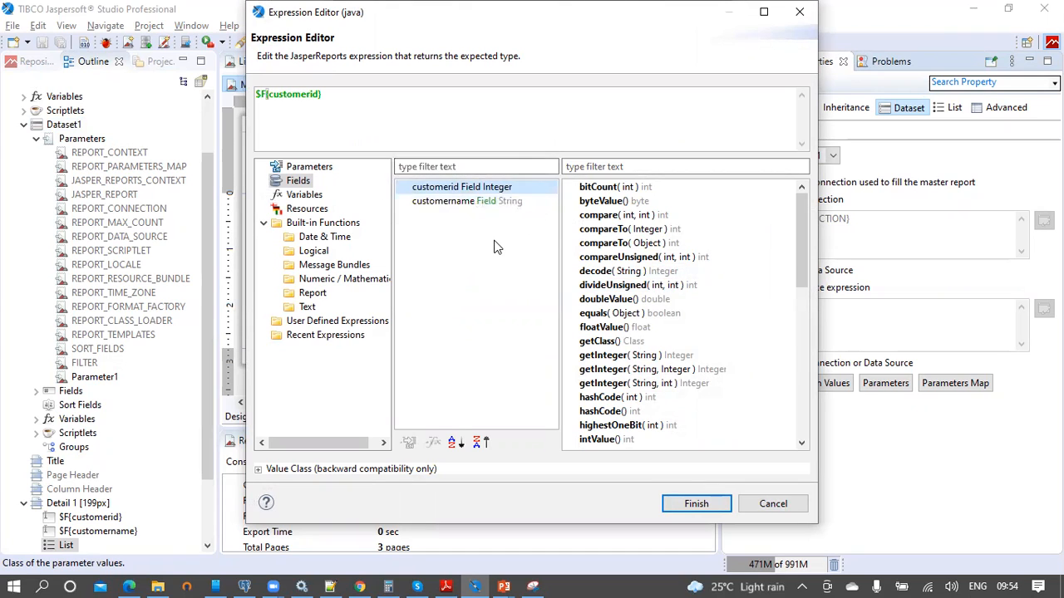
{"action": "left_click_drag", "start_coordinate": [322, 95], "coordinate": [247, 98]}
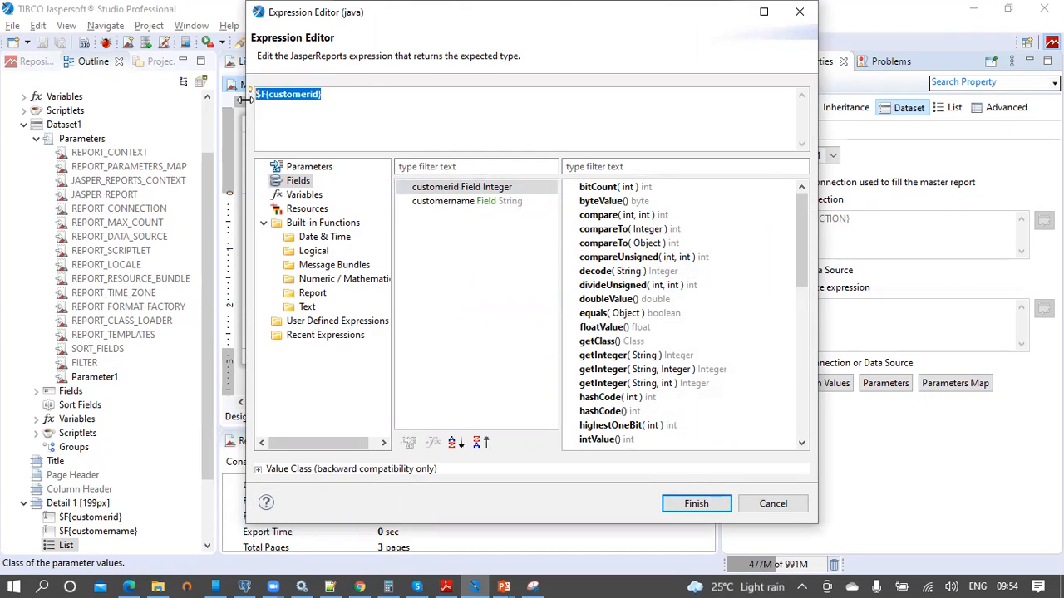
{"action": "left_click", "coordinate": [683, 506]}
{"action": "left_click", "coordinate": [594, 383]}
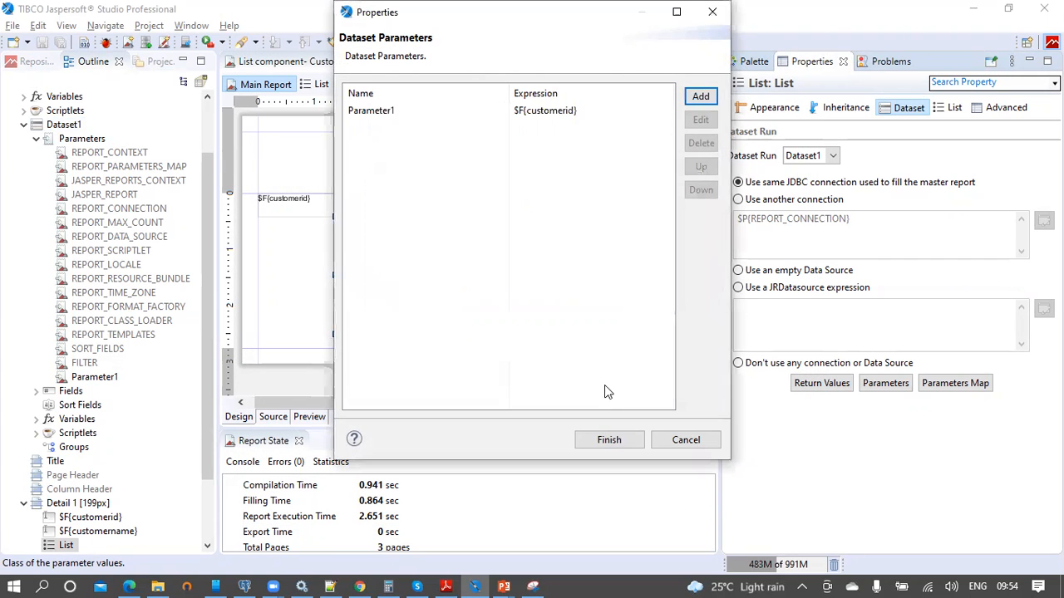
{"action": "left_click", "coordinate": [627, 441]}
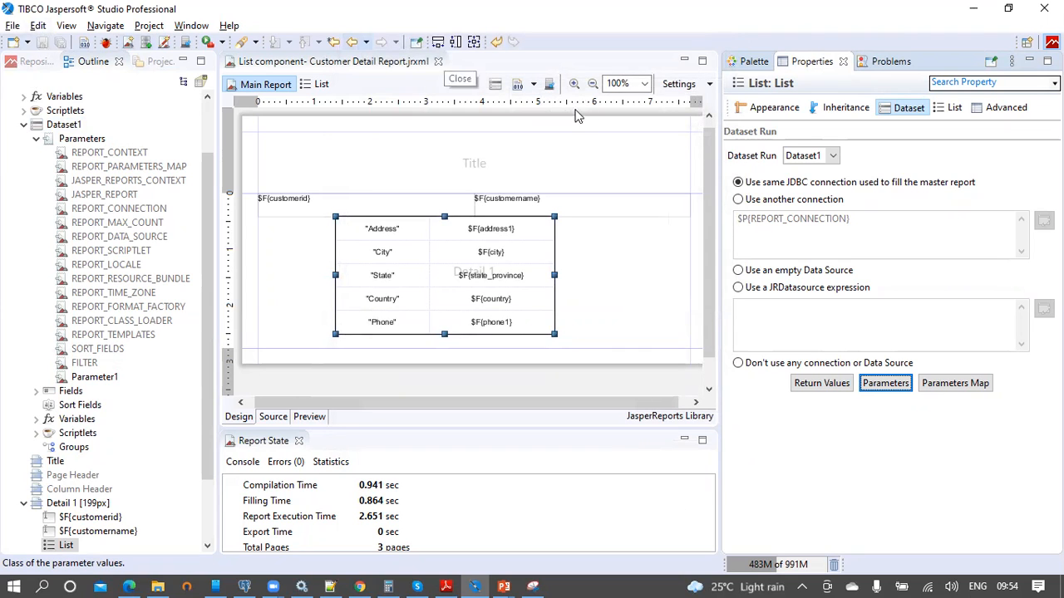
Add a text field to the Title band and copy the report title from the first query comment in pgAdmin
{"action": "left_click", "coordinate": [756, 62]}
{"action": "left_click_drag", "start_coordinate": [772, 117], "coordinate": [307, 158]}
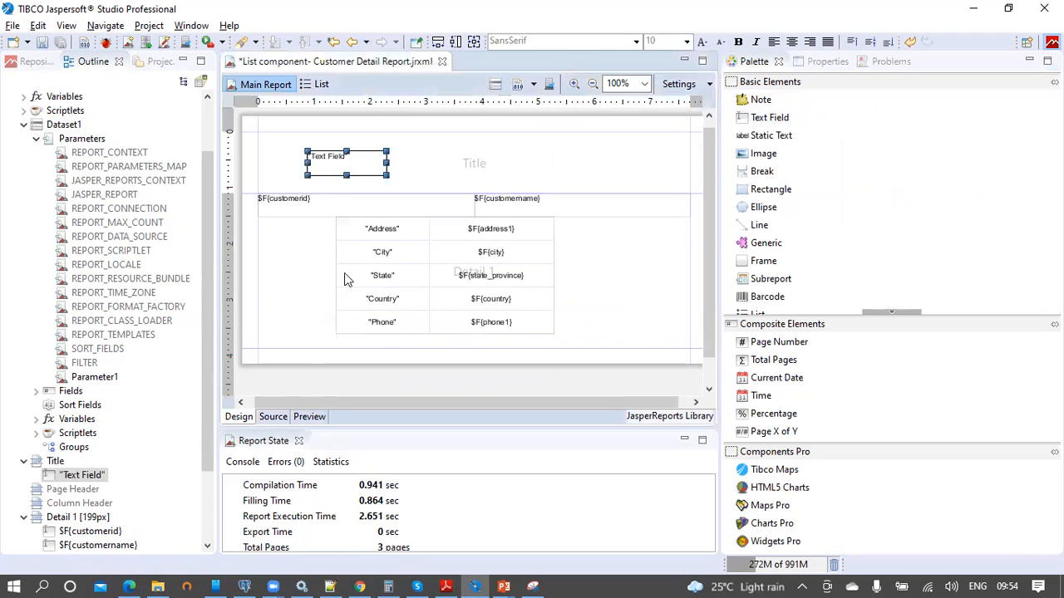
{"action": "left_click", "coordinate": [245, 586]}
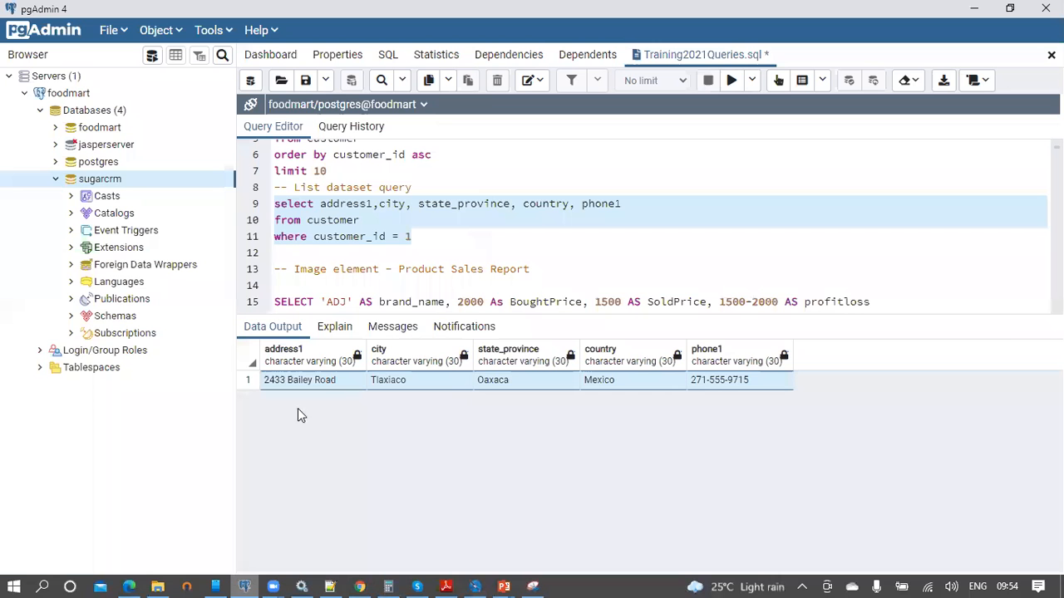
{"action": "left_click", "coordinate": [392, 154]}
{"action": "scroll", "coordinate": [394, 163], "scroll_direction": "up", "scroll_amount": 2}
{"action": "left_click_drag", "start_coordinate": [560, 153], "coordinate": [296, 152]}
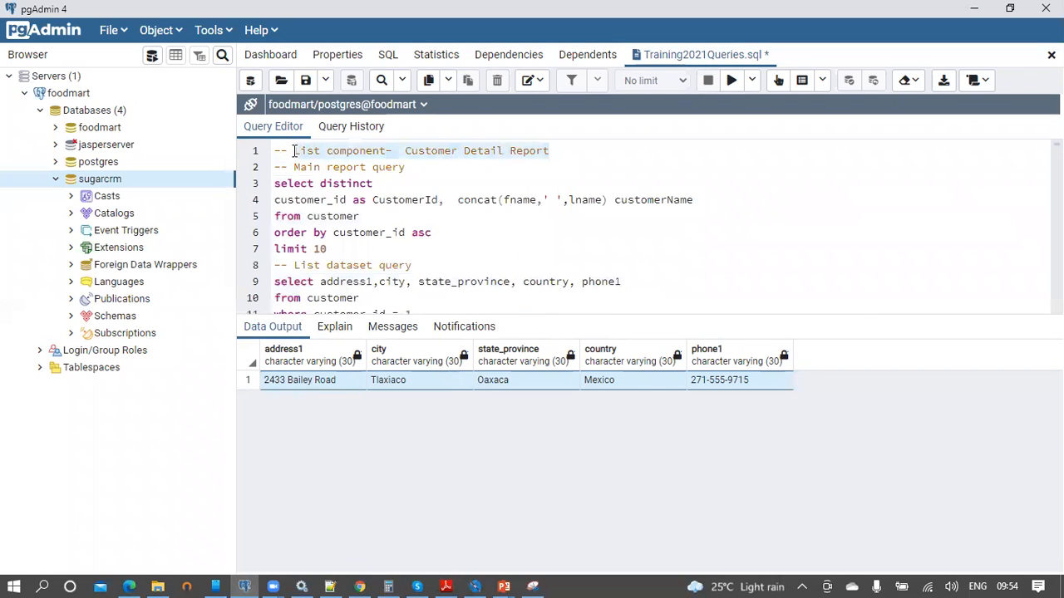
{"action": "key", "text": "alt+Tab"}
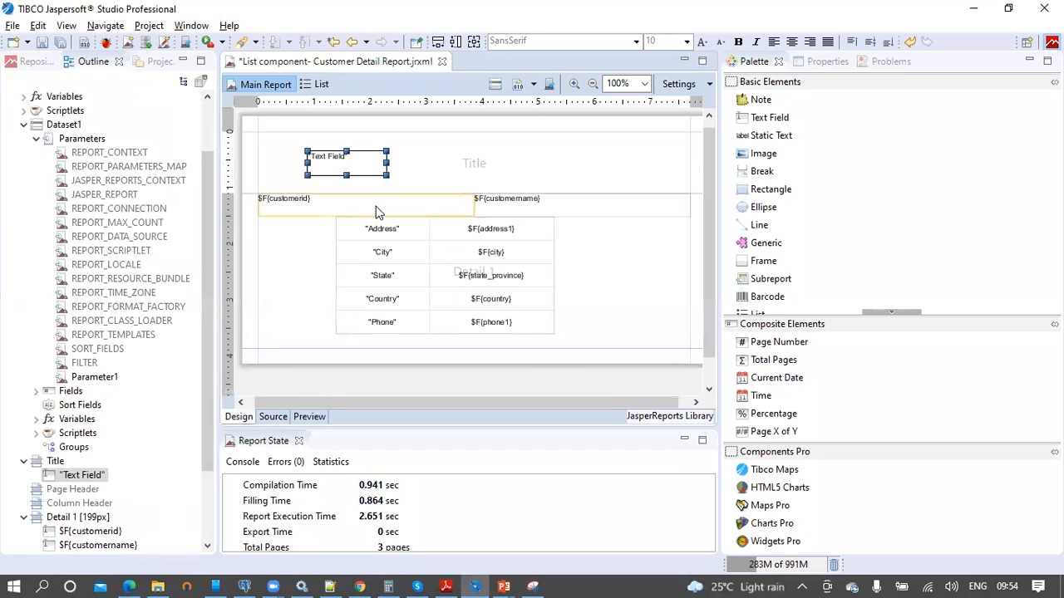
Set the Title text field's expression to "List component- Customer Detail Report" and stretch the field across the full width at the band's upper edge
{"action": "double_click", "coordinate": [362, 171]}
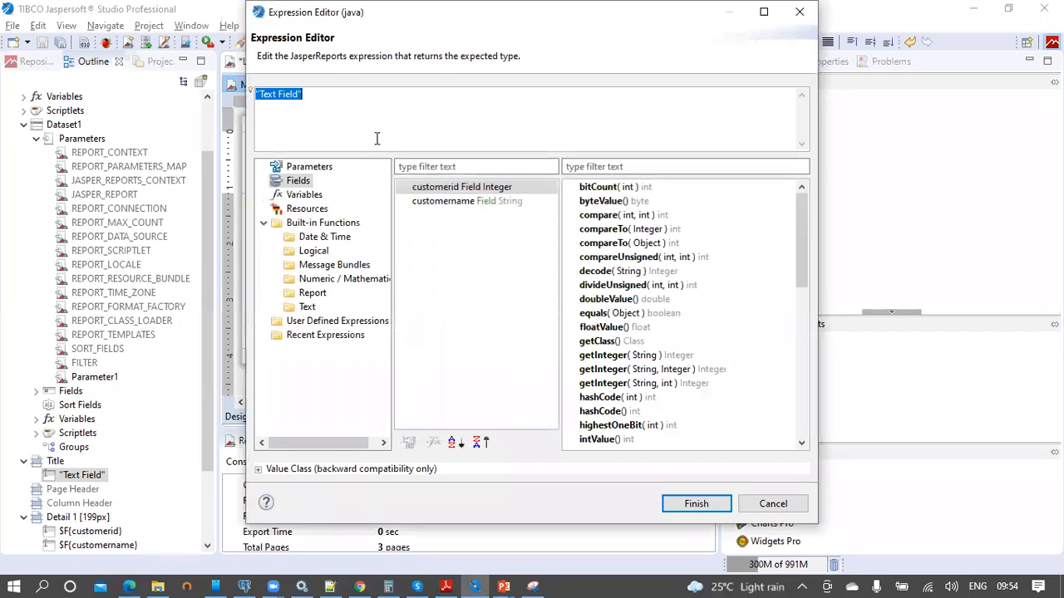
{"action": "key", "text": "BackSpace"}
{"action": "type", "text": "\""}
{"action": "type", "text": "List component-  Customer Detail Report\""}
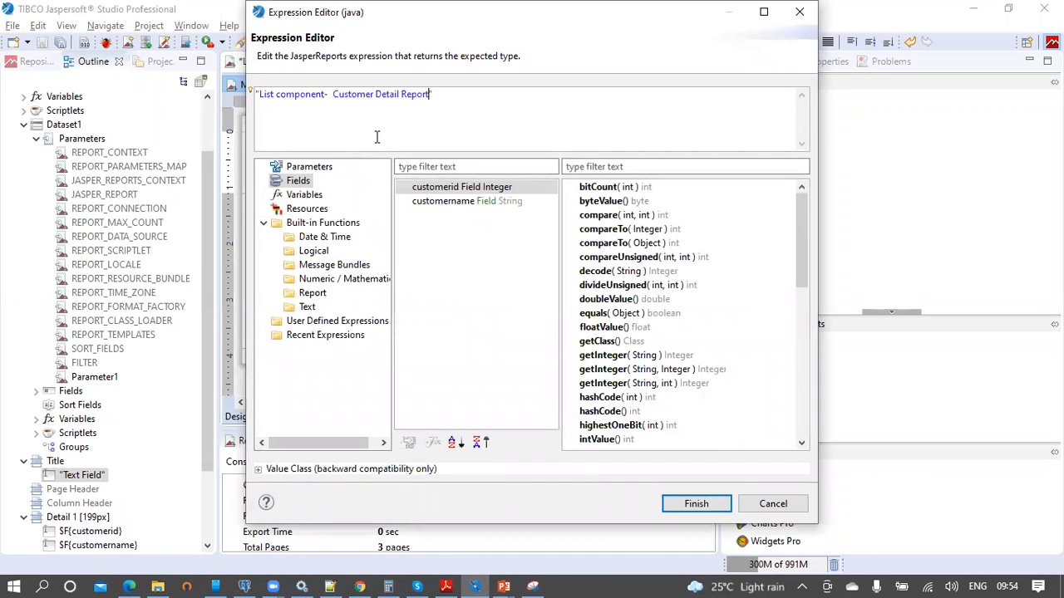
{"action": "left_click", "coordinate": [695, 502]}
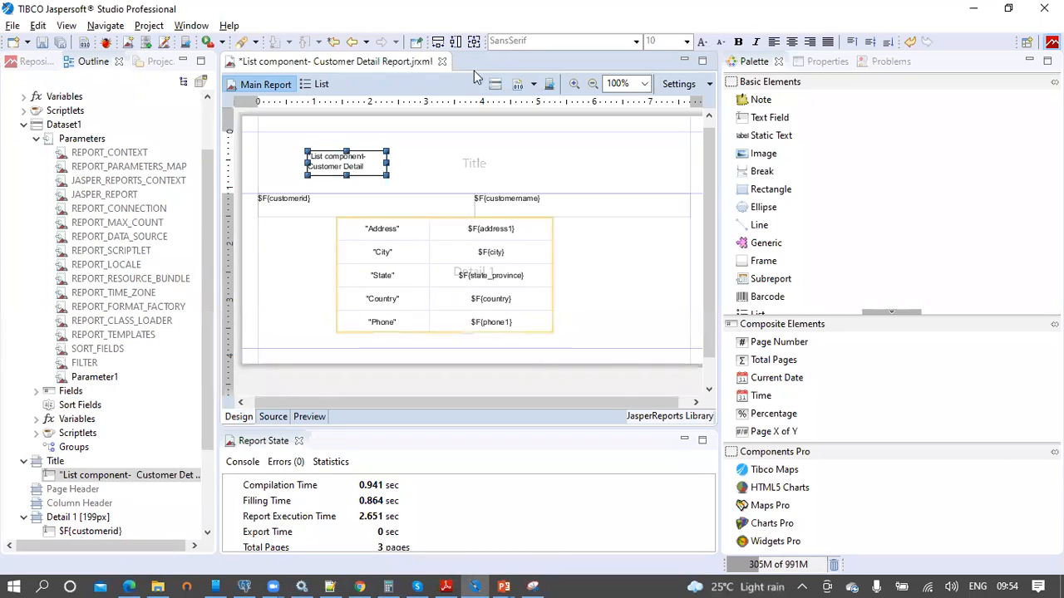
{"action": "left_click_drag", "start_coordinate": [398, 164], "coordinate": [398, 146]}
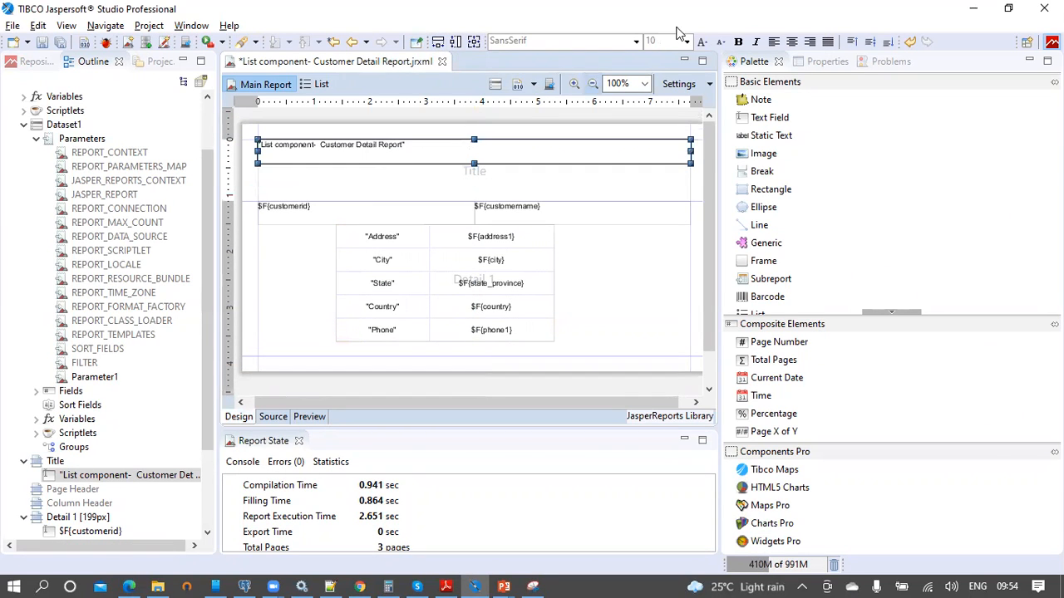
Format the report title as 16-point bold, centred horizontally and vertically, fit the Title band's height to it, and save
{"action": "left_click", "coordinate": [686, 40]}
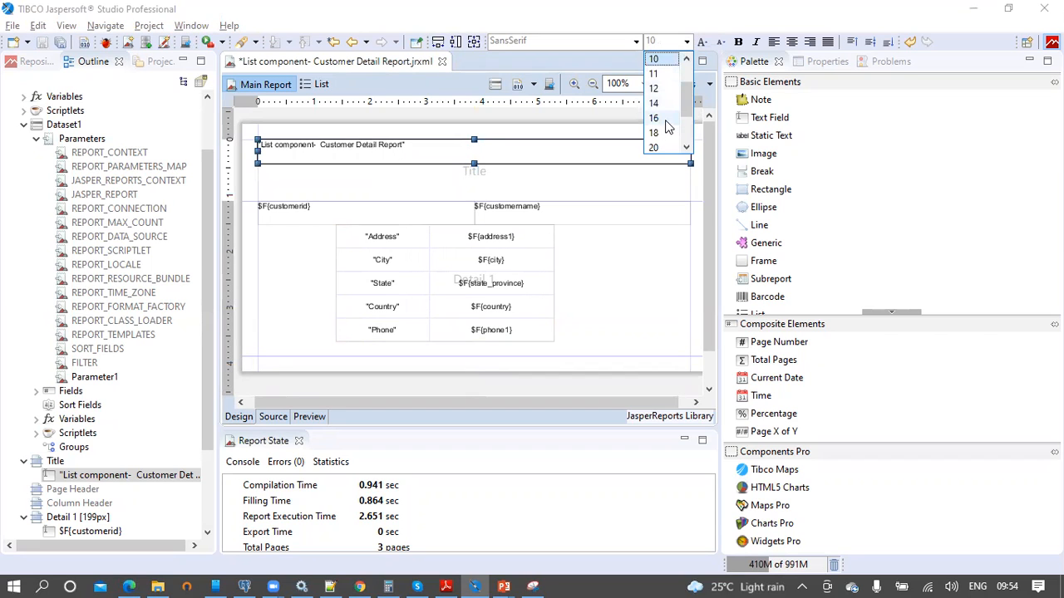
{"action": "left_click", "coordinate": [666, 119]}
{"action": "left_click", "coordinate": [739, 41]}
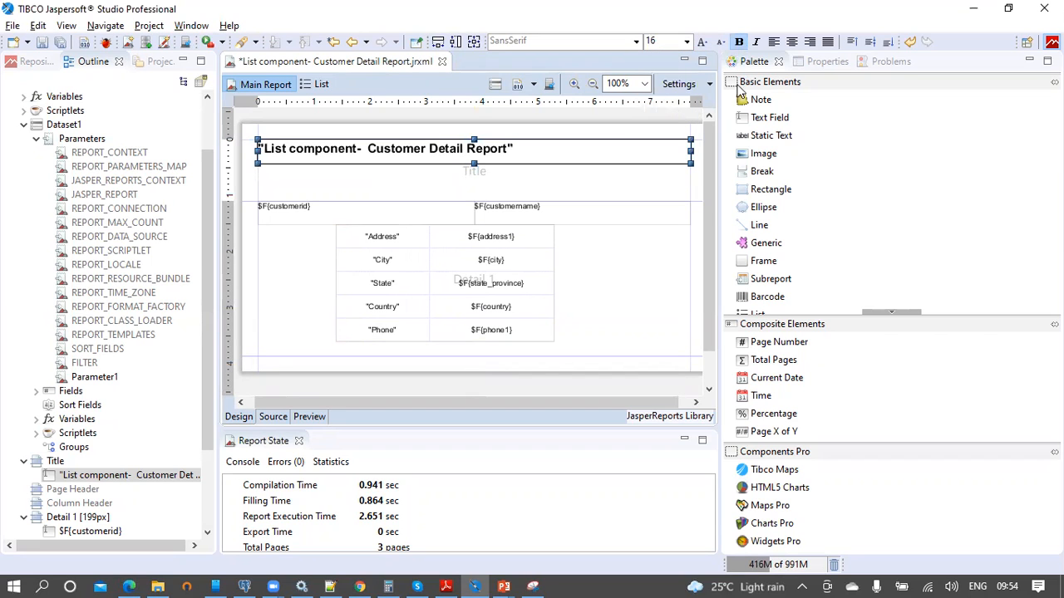
{"action": "left_click", "coordinate": [792, 42]}
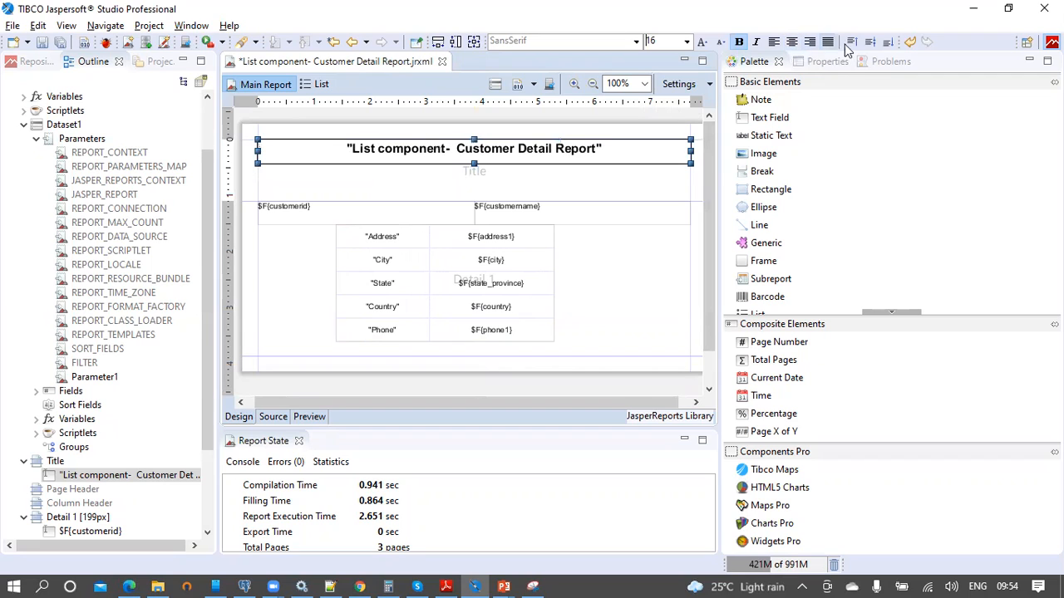
{"action": "left_click", "coordinate": [869, 42]}
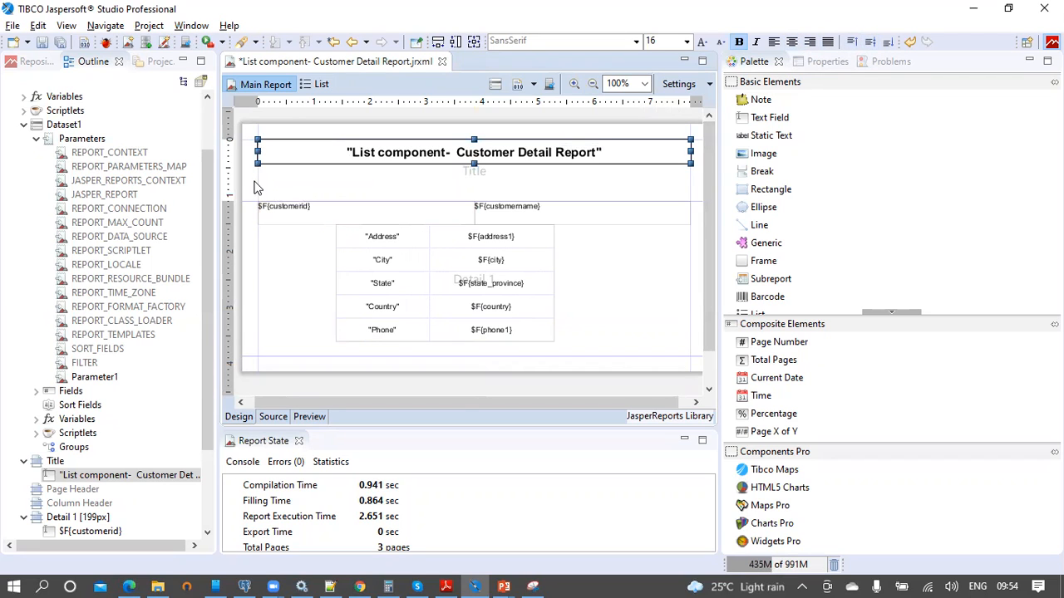
{"action": "double_click", "coordinate": [251, 172]}
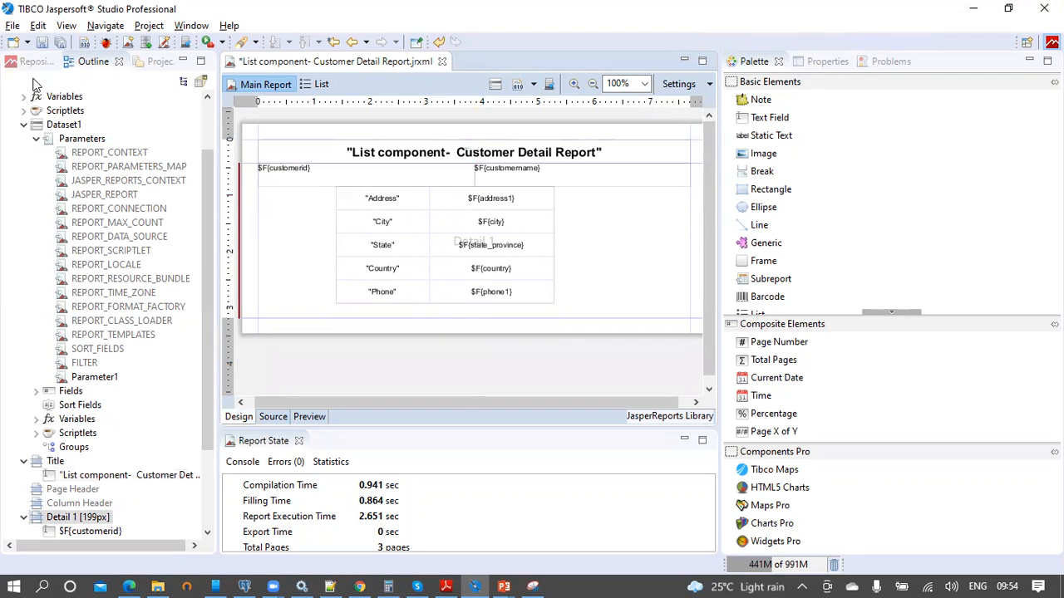
{"action": "left_click", "coordinate": [43, 44]}
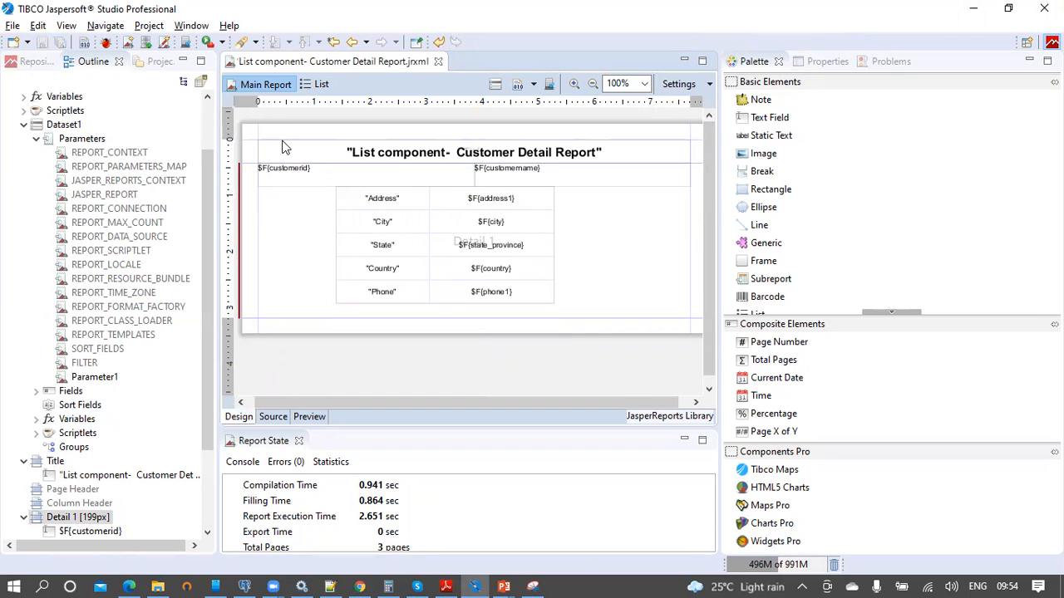
Make the customerid and customername fields bold, size 14 and centred both ways, fit the Detail 1 band to its contents, and save
{"action": "left_click", "coordinate": [309, 176]}
{"action": "left_click", "coordinate": [501, 180], "text": "shift"}
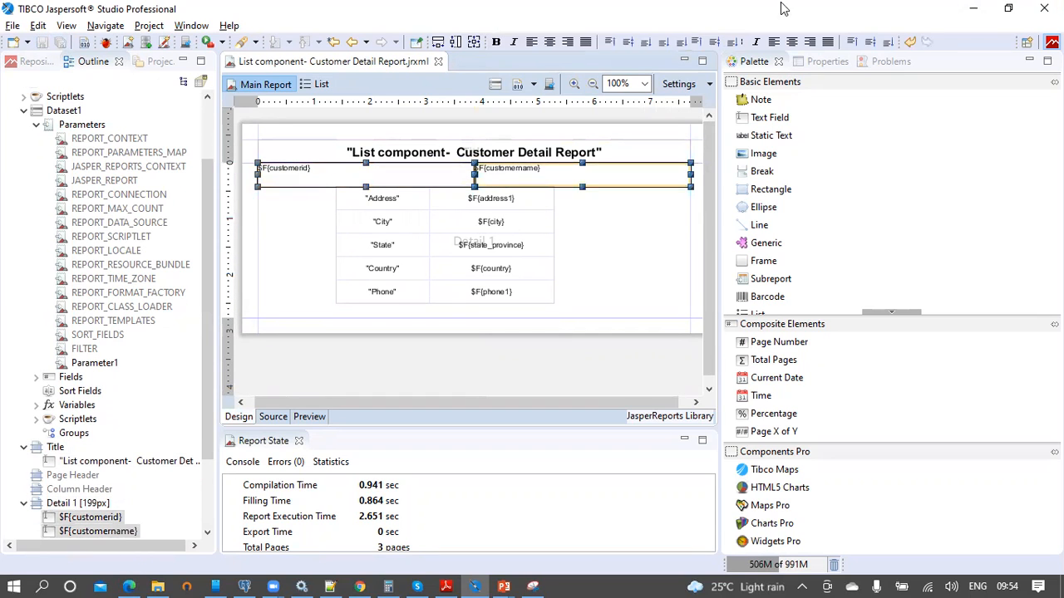
{"action": "left_click", "coordinate": [871, 43]}
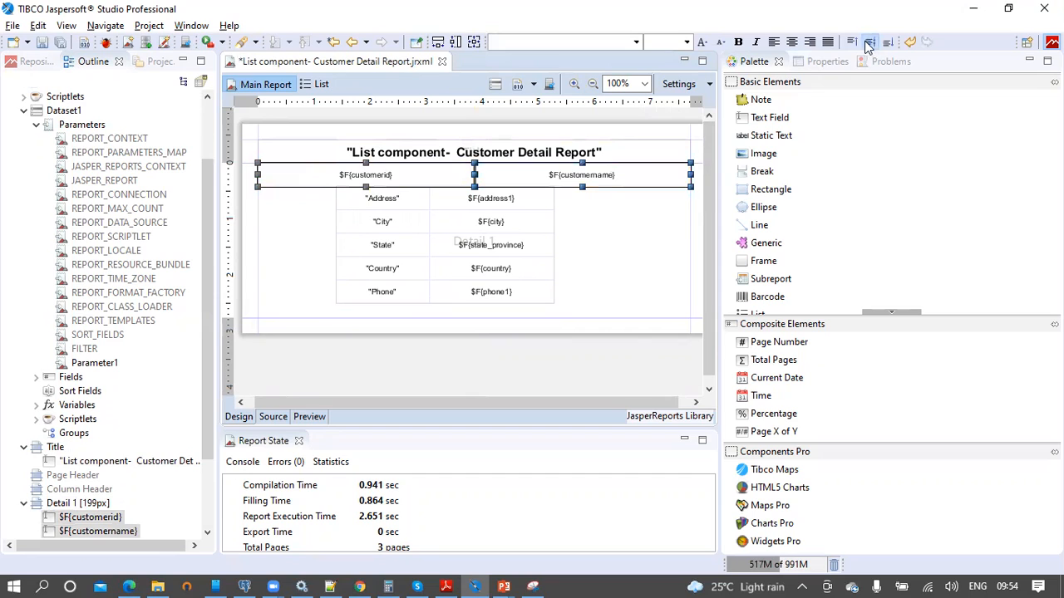
{"action": "left_click", "coordinate": [738, 43]}
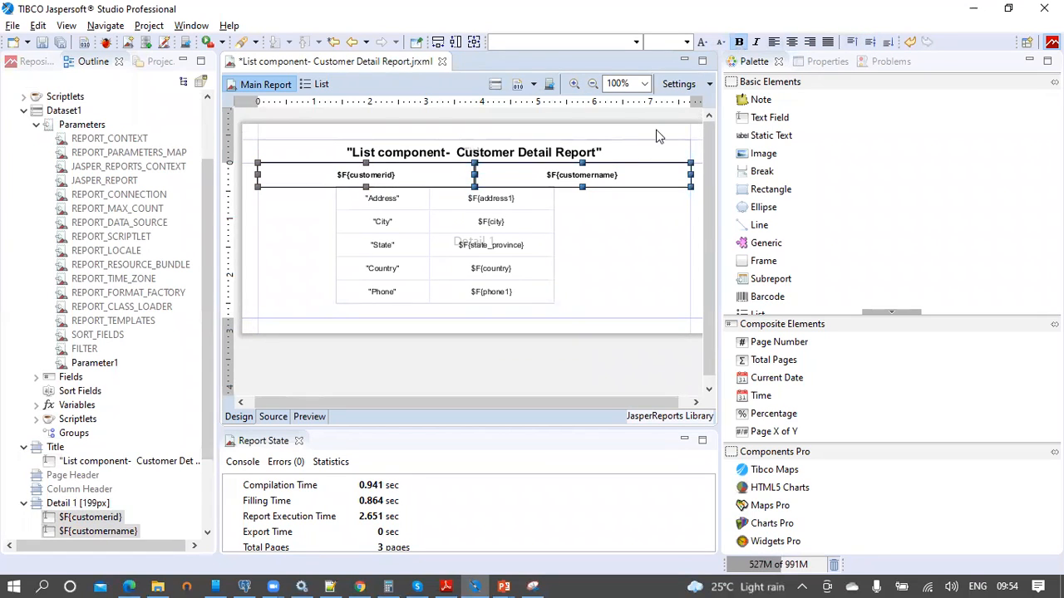
{"action": "left_click", "coordinate": [687, 42]}
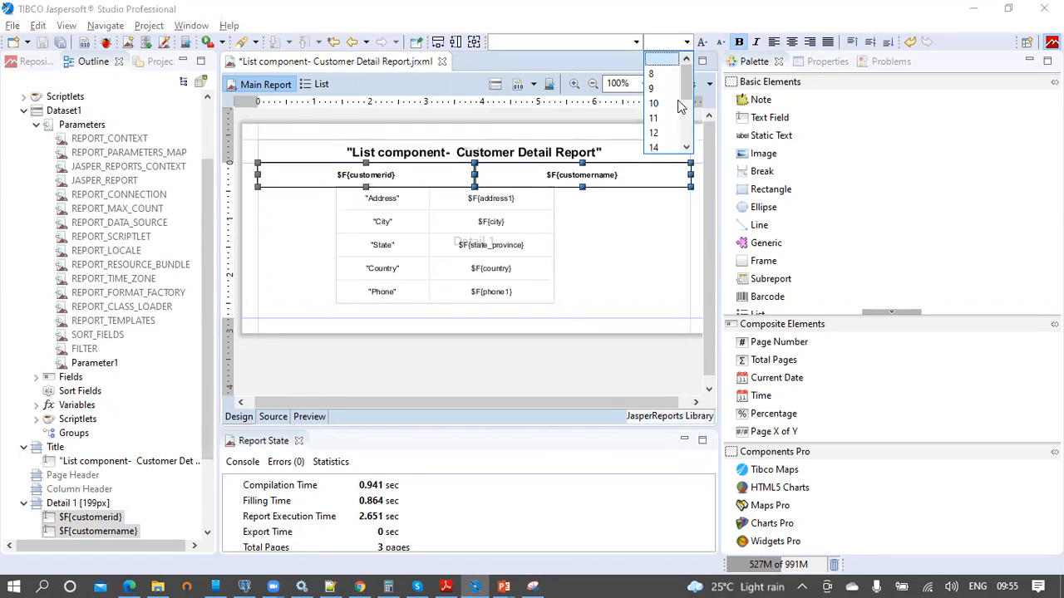
{"action": "left_click", "coordinate": [655, 147]}
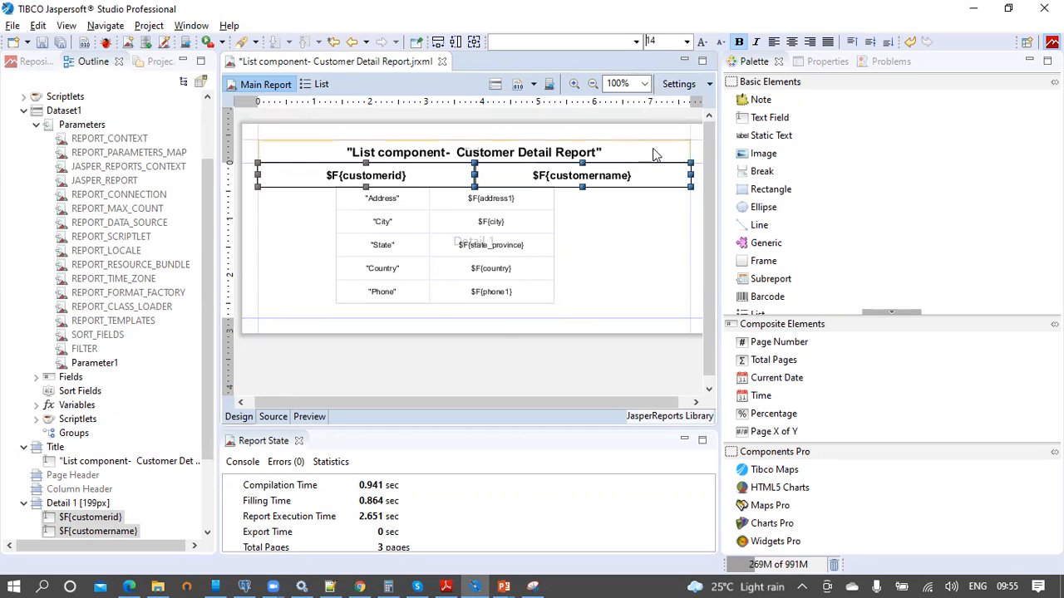
{"action": "left_click", "coordinate": [301, 274]}
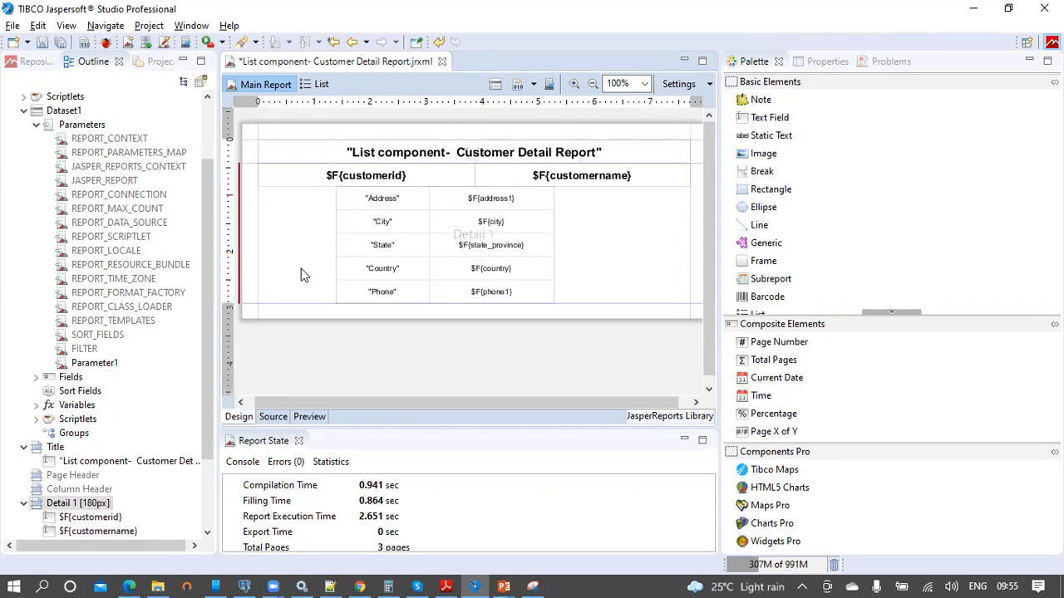
{"action": "left_click", "coordinate": [40, 42]}
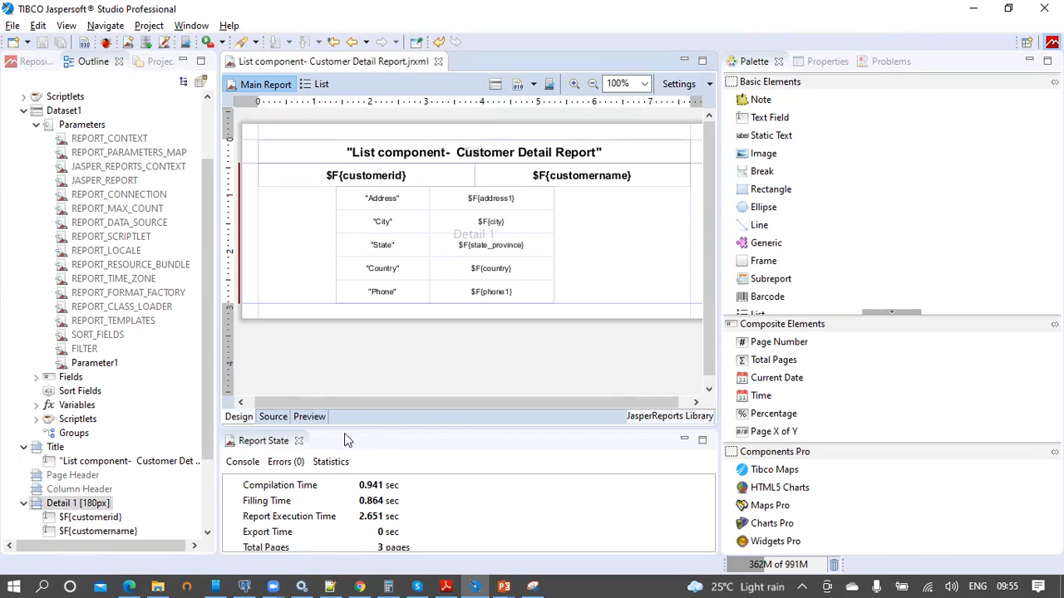
Preview the report from foodmart at 100% zoom in an enlarged editor and examine each customer's details across all pages
{"action": "left_click", "coordinate": [309, 417]}
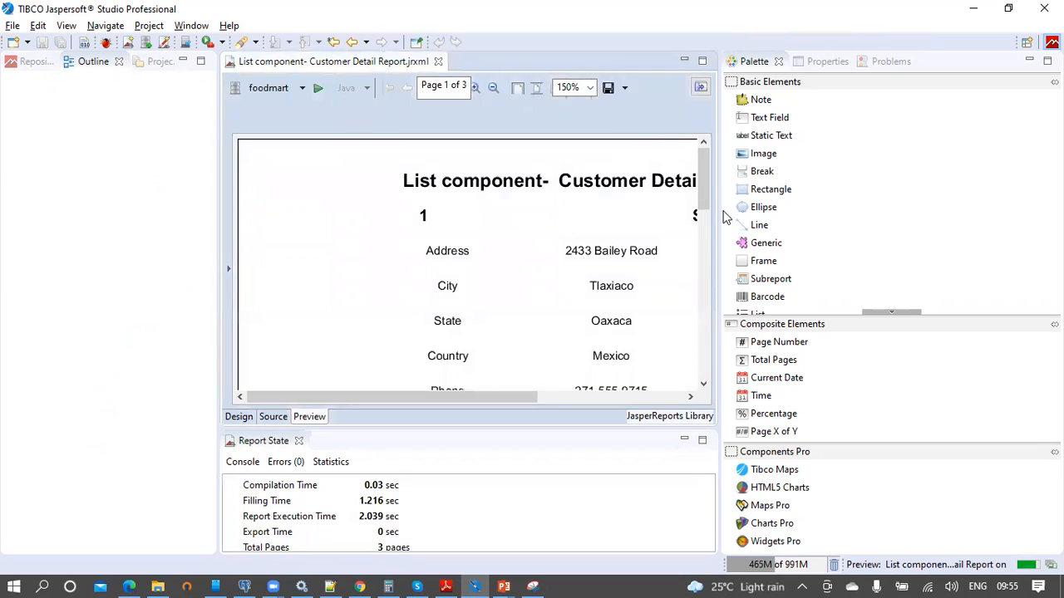
{"action": "left_click", "coordinate": [542, 88]}
{"action": "left_click", "coordinate": [541, 88]}
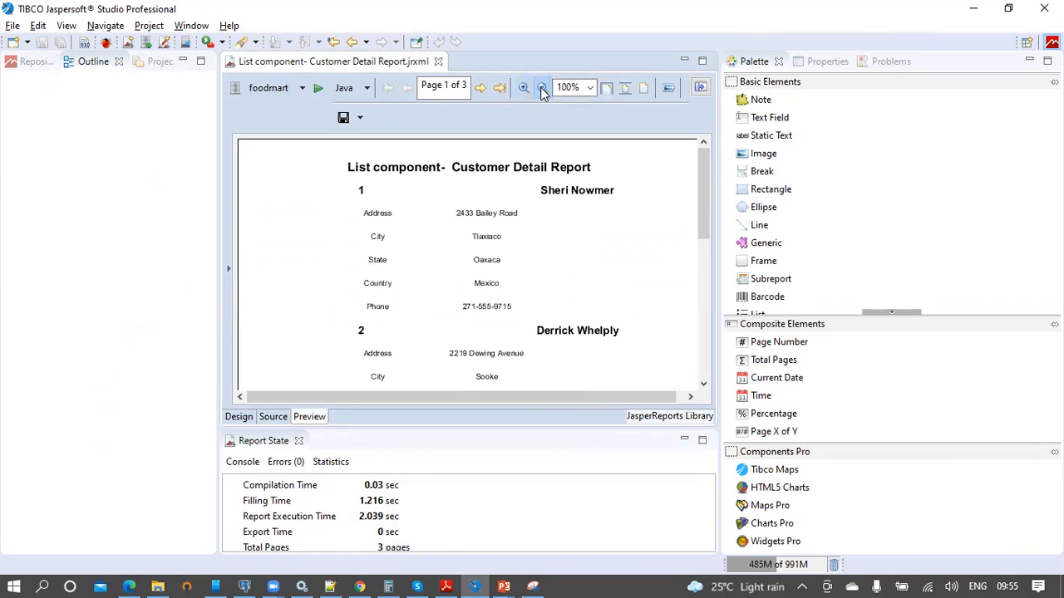
{"action": "double_click", "coordinate": [341, 63]}
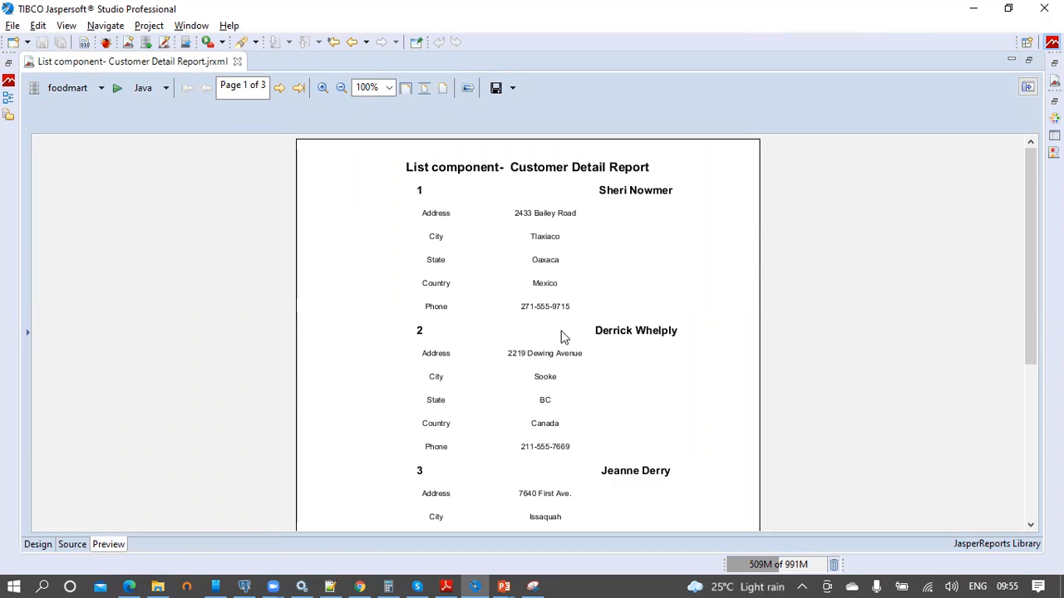
{"action": "scroll", "coordinate": [562, 332], "scroll_direction": "down", "scroll_amount": 5}
{"action": "scroll", "coordinate": [425, 330], "scroll_direction": "up", "scroll_amount": 3}
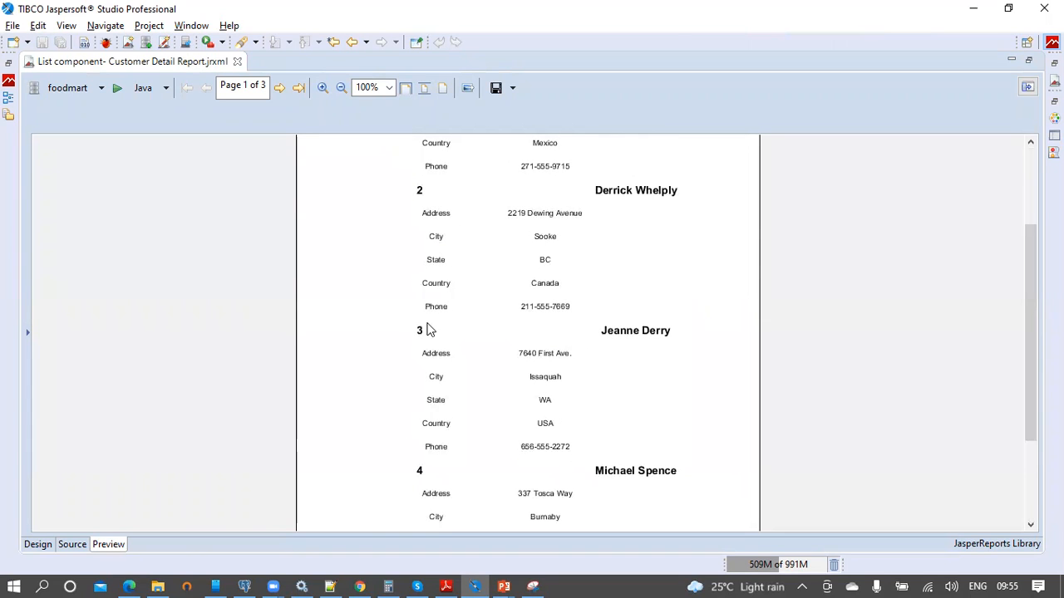
{"action": "left_click", "coordinate": [280, 89]}
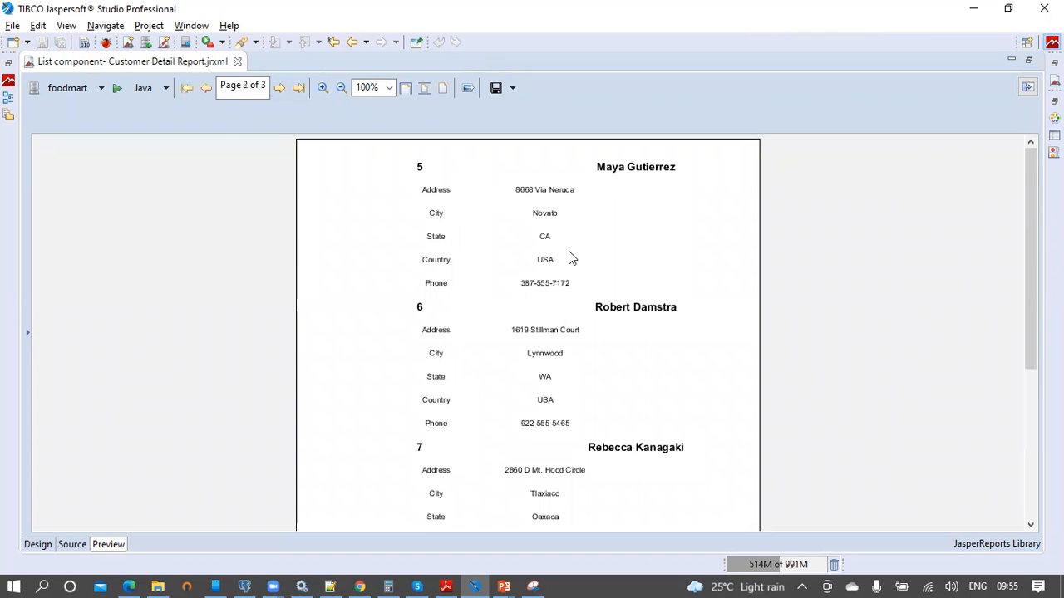
{"action": "scroll", "coordinate": [569, 251], "scroll_direction": "down", "scroll_amount": 5}
{"action": "scroll", "coordinate": [568, 249], "scroll_direction": "up", "scroll_amount": 4}
{"action": "left_click", "coordinate": [280, 88]}
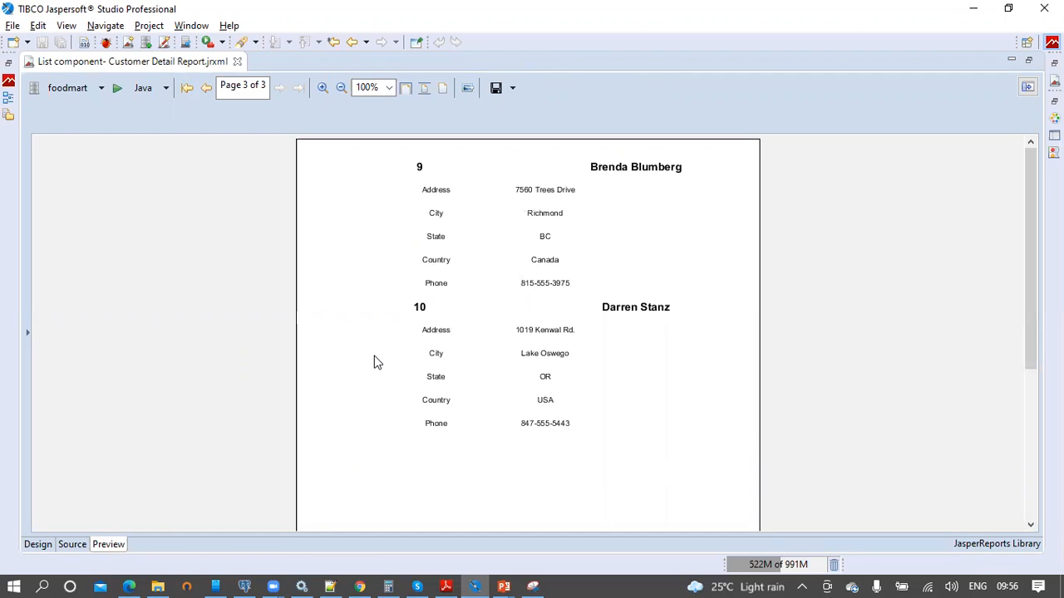
Return to the report design and extend the Detail 1 band and the List element downward below the Phone row
{"action": "left_click", "coordinate": [37, 544]}
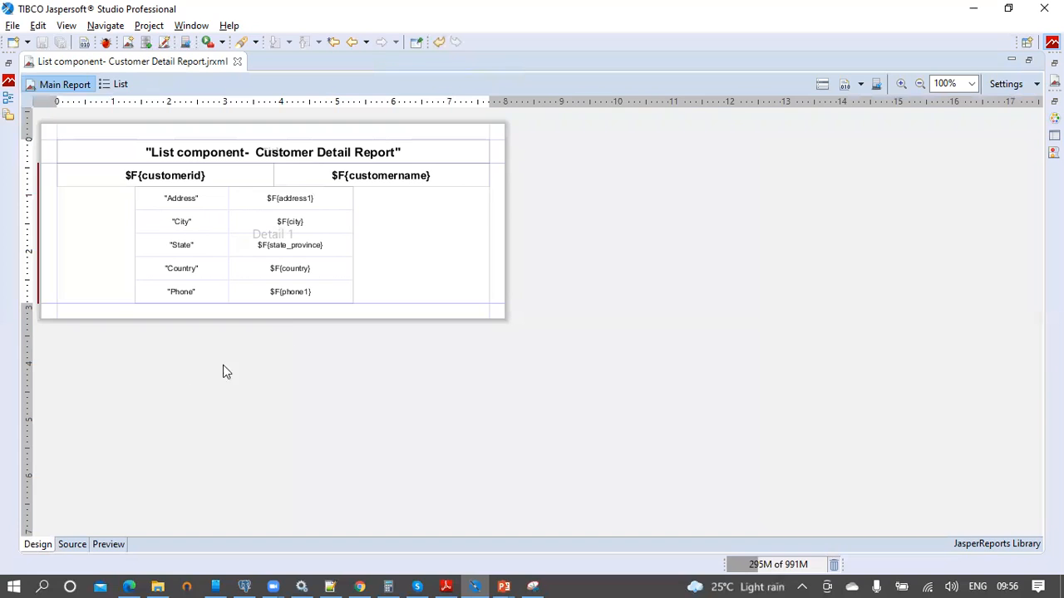
{"action": "left_click_drag", "start_coordinate": [369, 302], "coordinate": [369, 381]}
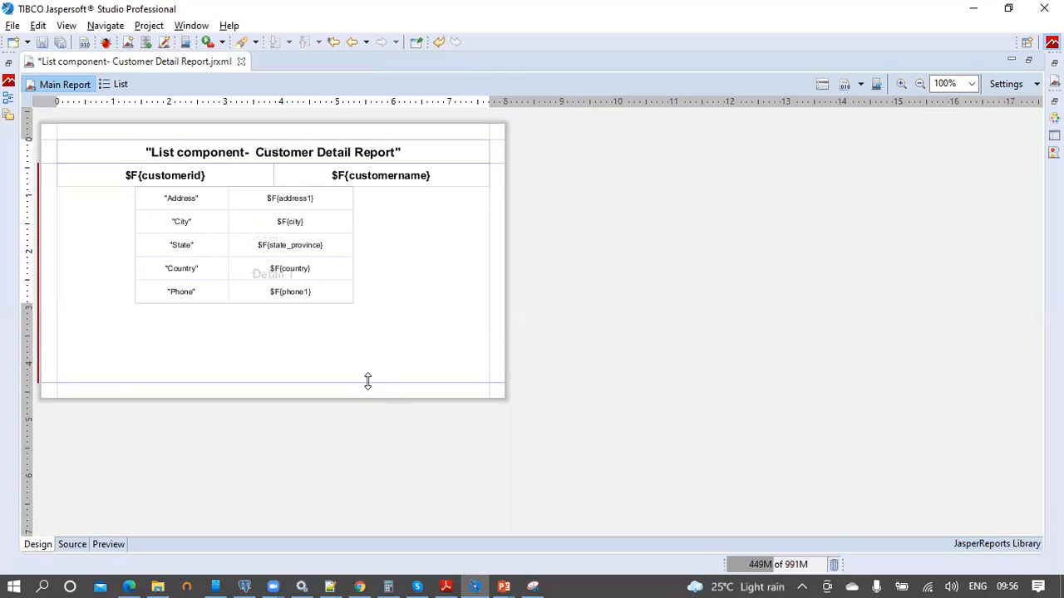
{"action": "left_click", "coordinate": [261, 260]}
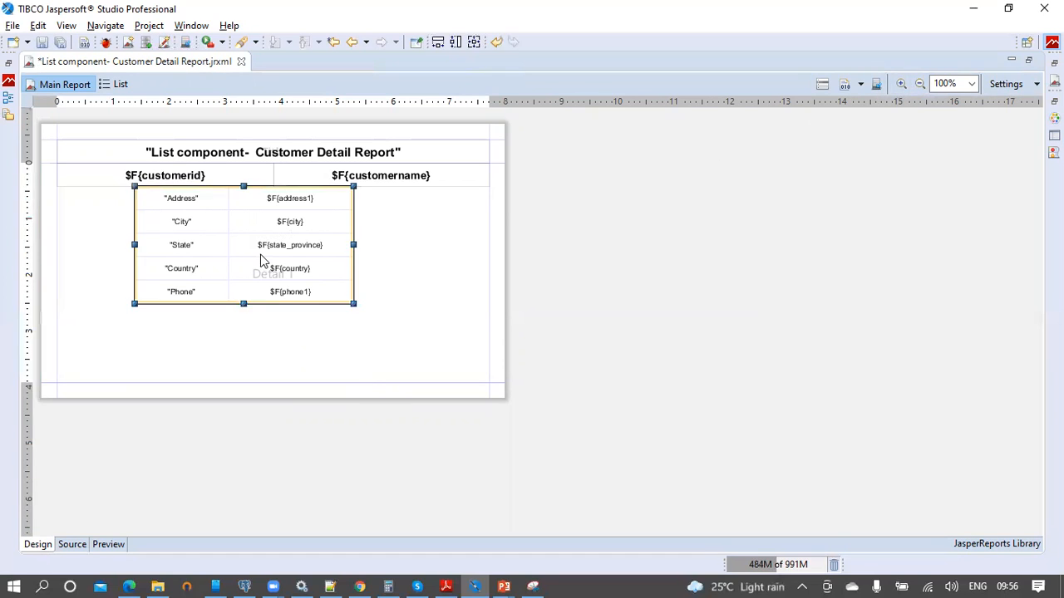
{"action": "left_click_drag", "start_coordinate": [243, 305], "coordinate": [242, 383]}
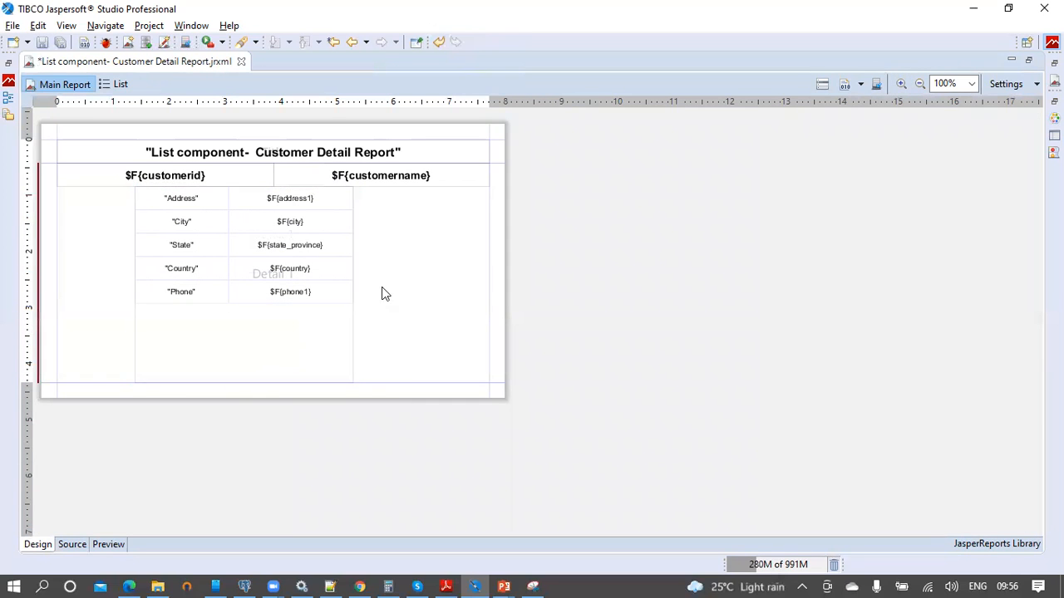
Open the List's contents, add an ellipse in the empty area below the Phone row, and save the report
{"action": "double_click", "coordinate": [306, 307]}
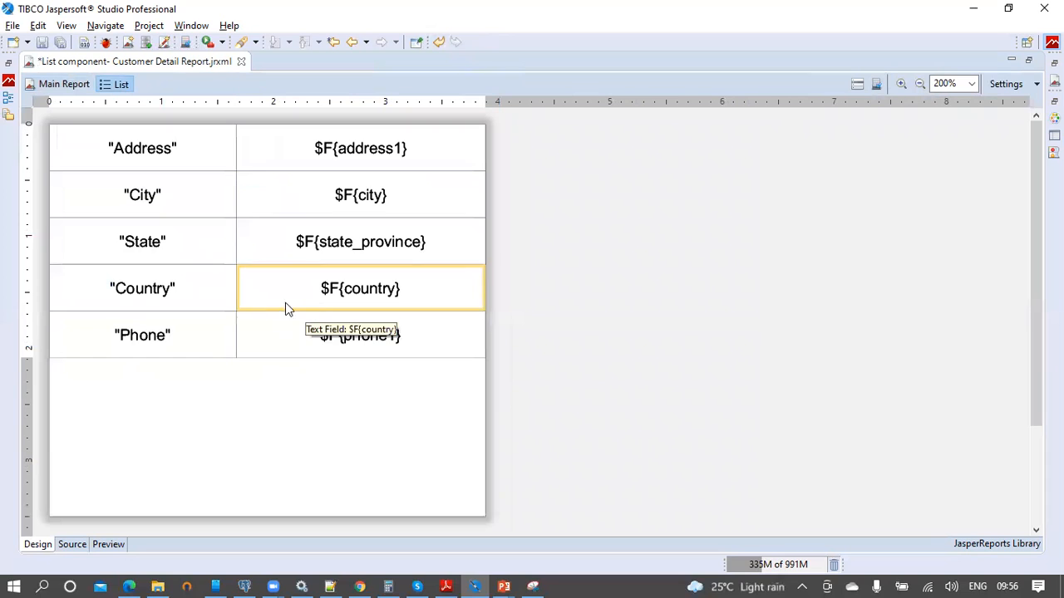
{"action": "left_click", "coordinate": [920, 84]}
{"action": "left_click", "coordinate": [920, 84]}
{"action": "double_click", "coordinate": [158, 63]}
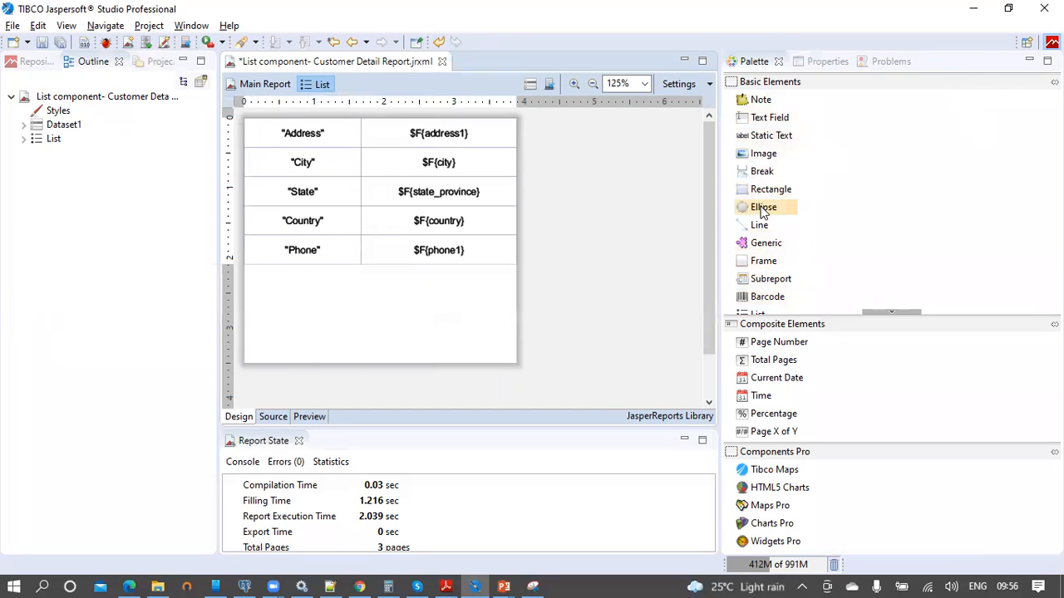
{"action": "left_click_drag", "start_coordinate": [761, 211], "coordinate": [304, 301]}
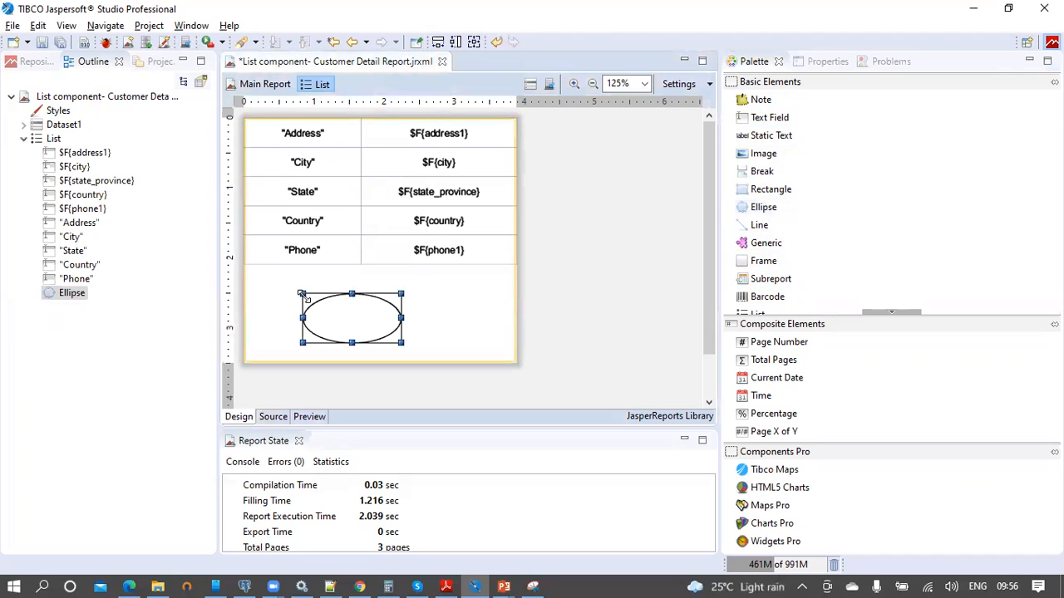
{"action": "left_click", "coordinate": [451, 291]}
{"action": "left_click", "coordinate": [366, 326]}
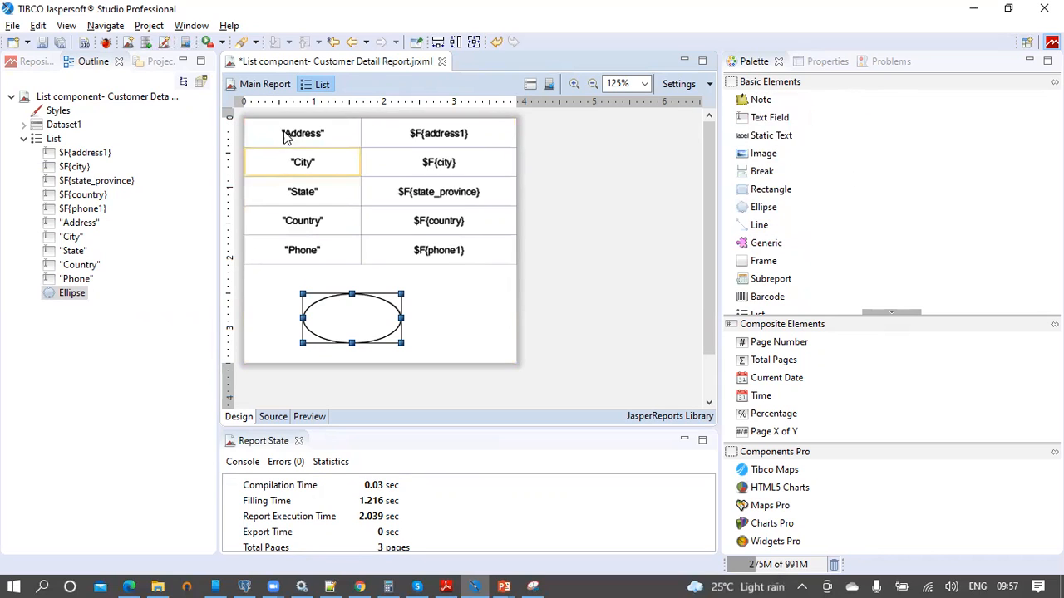
{"action": "left_click", "coordinate": [43, 44]}
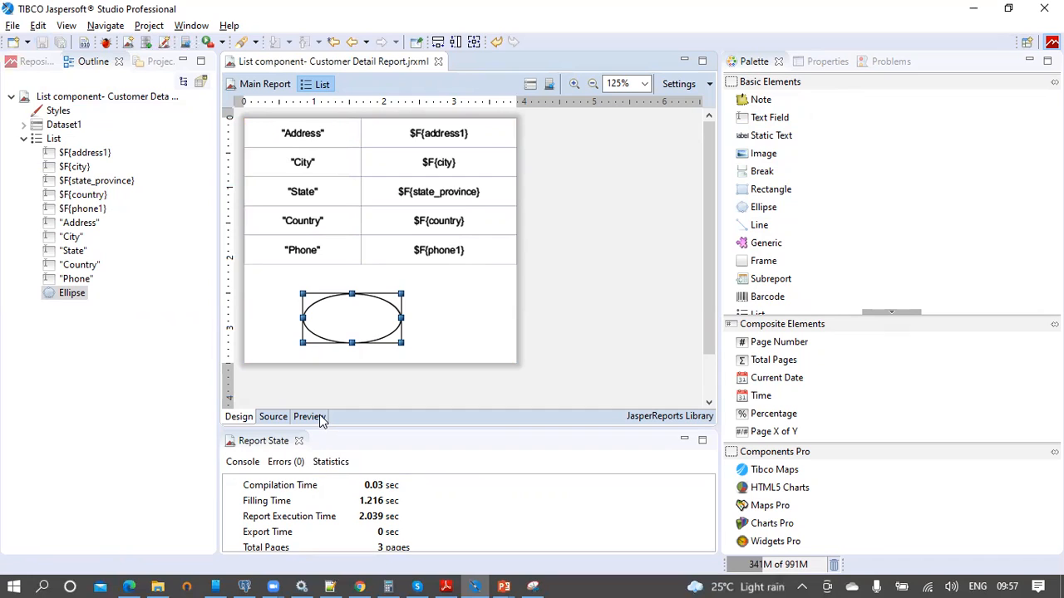
Move the ellipse up directly under the Phone row, fit the List's height to its contents, and save the report
{"action": "left_click", "coordinate": [359, 330]}
{"action": "left_click_drag", "start_coordinate": [353, 328], "coordinate": [354, 300]}
{"action": "left_click", "coordinate": [432, 297]}
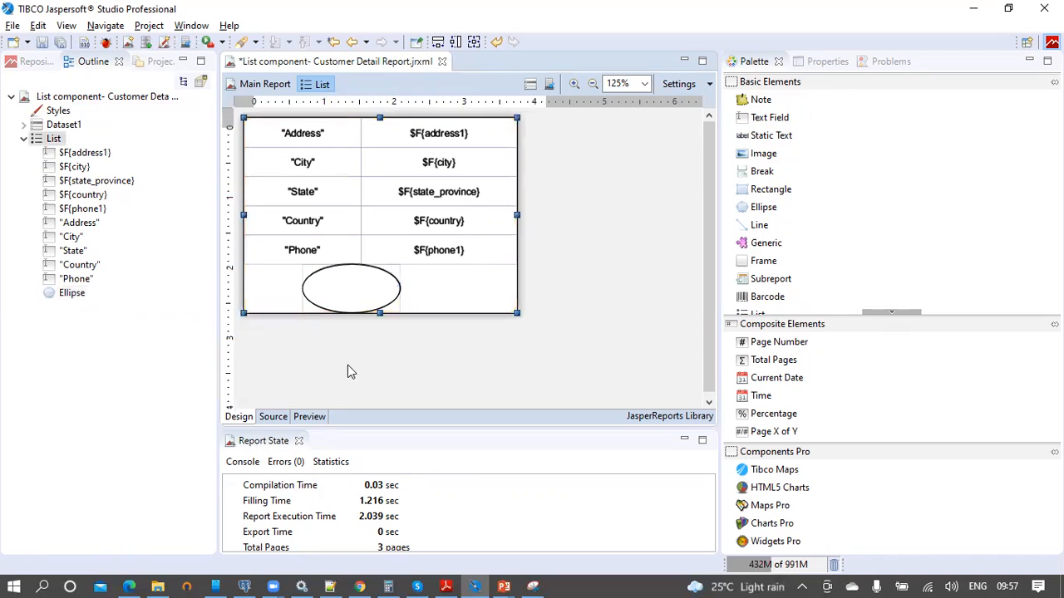
{"action": "left_click", "coordinate": [43, 42]}
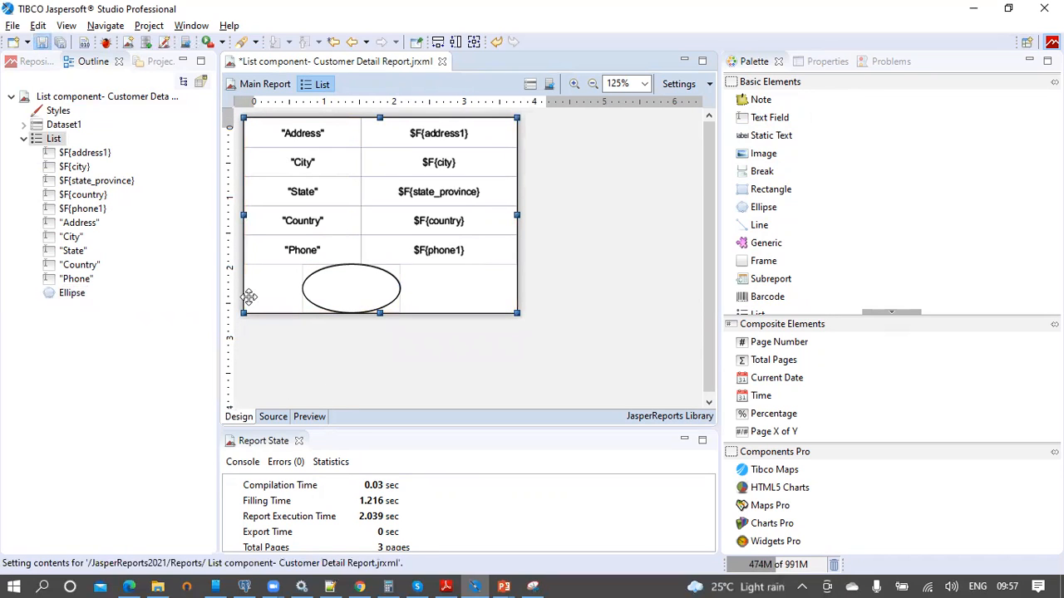
Preview the report to check the ellipse beneath each customer's details, and return to the design view
{"action": "left_click", "coordinate": [311, 417]}
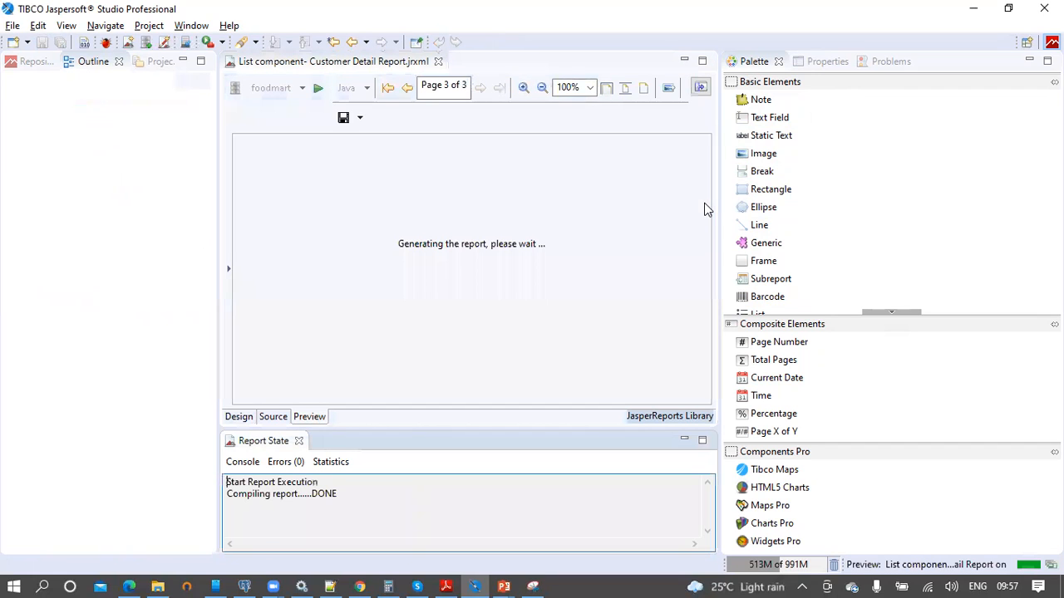
{"action": "left_click_drag", "start_coordinate": [704, 192], "coordinate": [702, 259]}
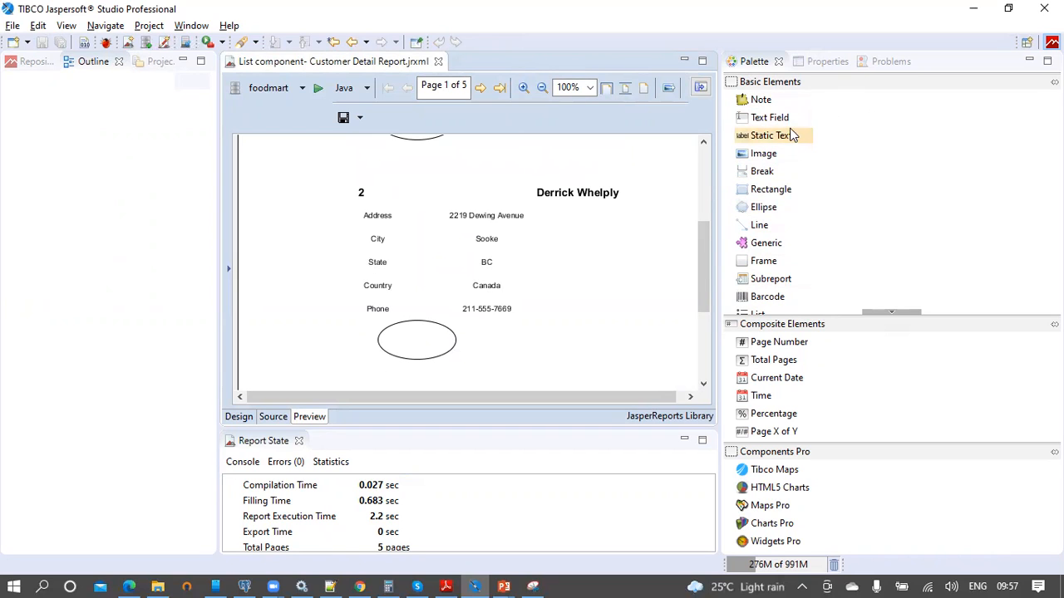
{"action": "left_click", "coordinate": [243, 419]}
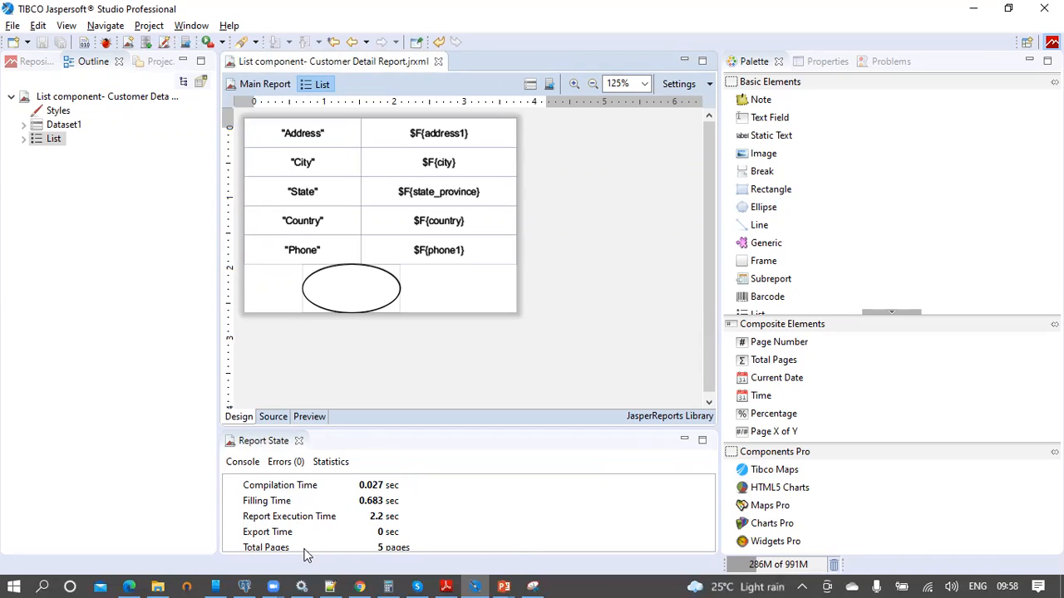
Switch to the running PowerPoint slide show and advance to the closing Agenda slide
{"action": "mouse_move", "coordinate": [505, 582]}
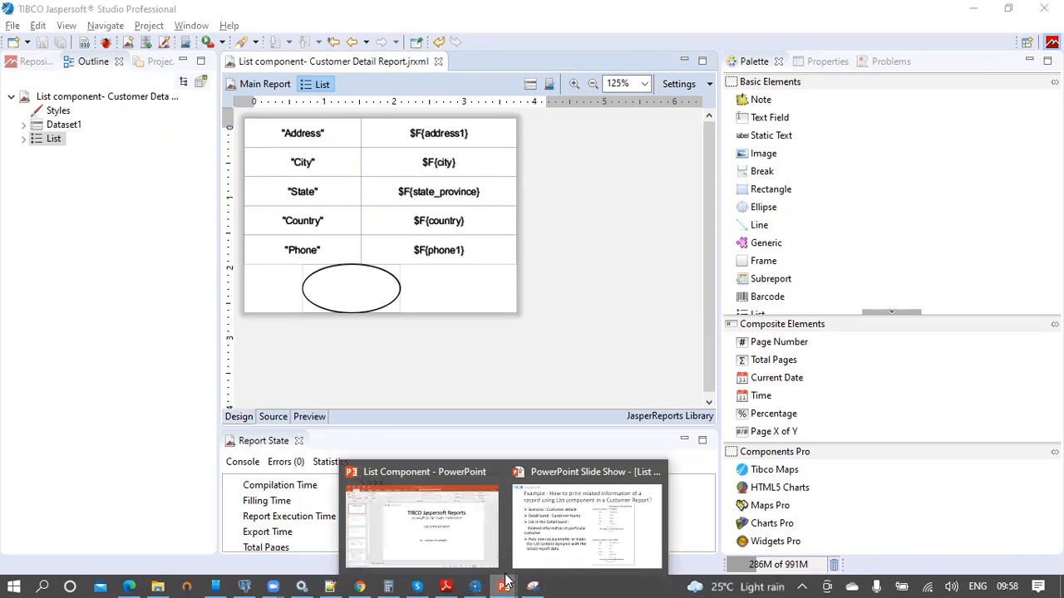
{"action": "left_click", "coordinate": [604, 507]}
{"action": "left_click", "coordinate": [587, 512]}
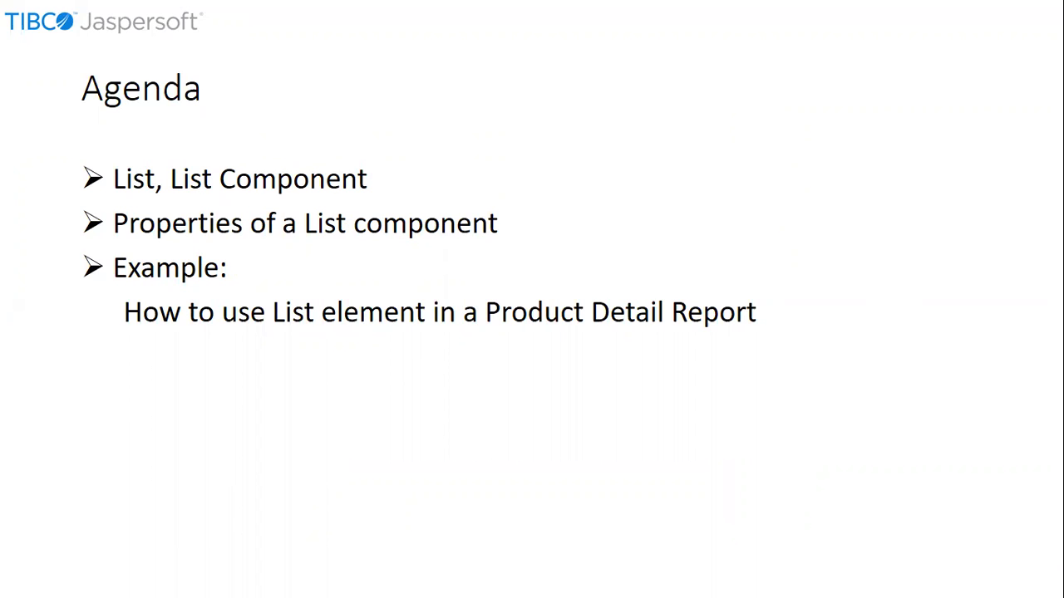
Replace "Product" with "Customer" in the Agenda slide's example line, save the presentation, and resume the slide show
{"action": "key", "text": "Escape"}
{"action": "left_click", "coordinate": [616, 332]}
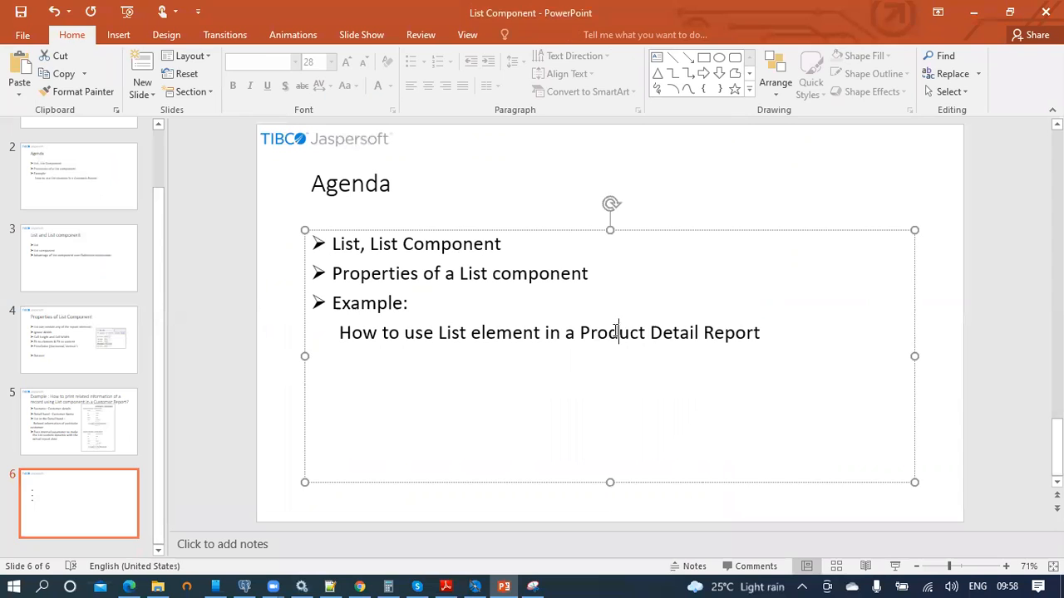
{"action": "double_click", "coordinate": [616, 332]}
{"action": "type", "text": "Customer"}
{"action": "left_click", "coordinate": [14, 10]}
{"action": "left_click", "coordinate": [895, 566]}
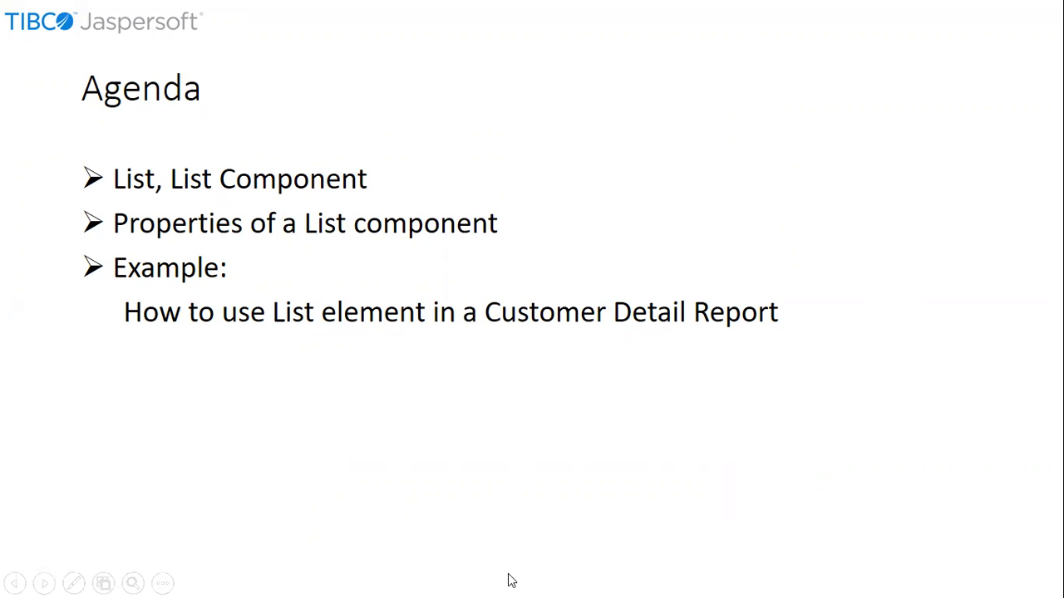
{"action": "key", "text": "super"}
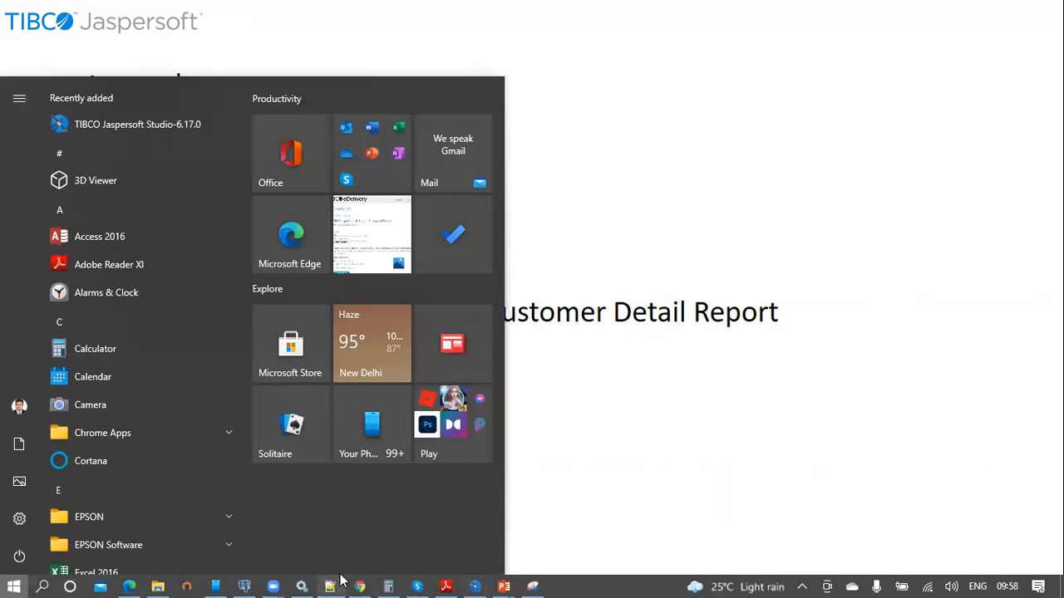
{"action": "mouse_move", "coordinate": [221, 579]}
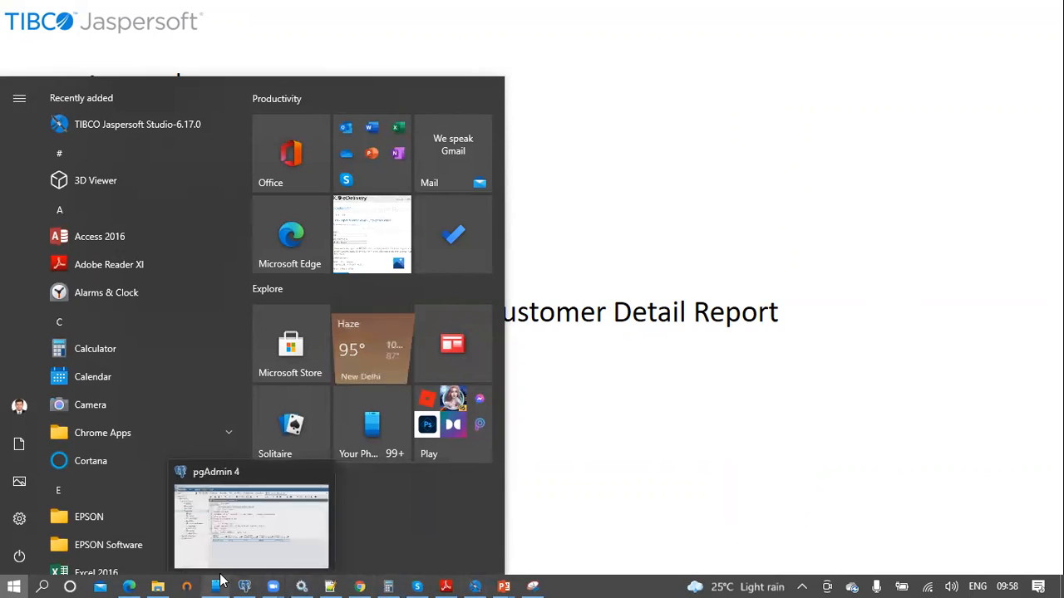
{"action": "left_click", "coordinate": [334, 541]}
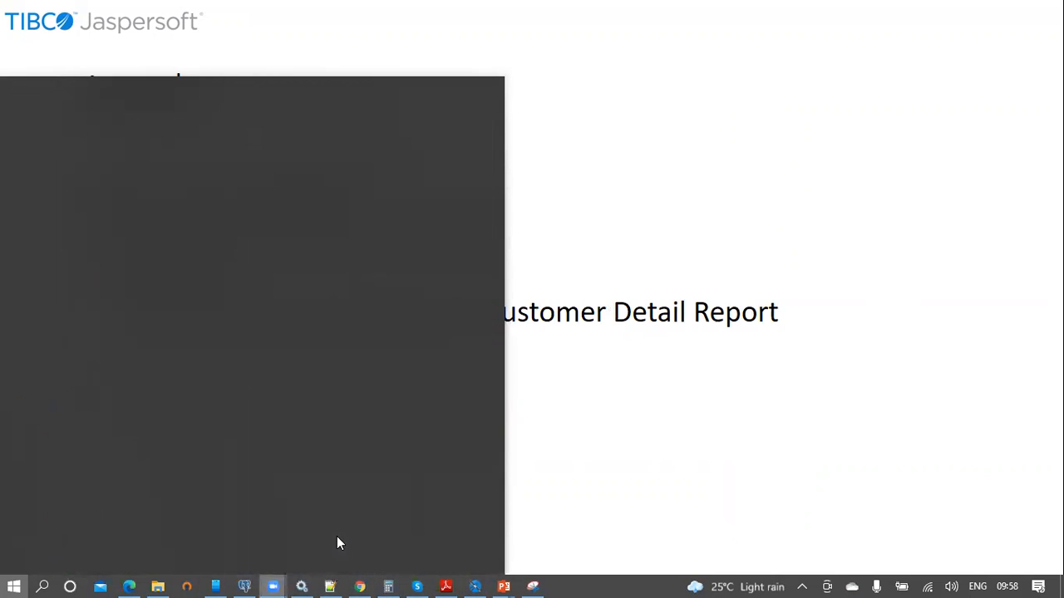